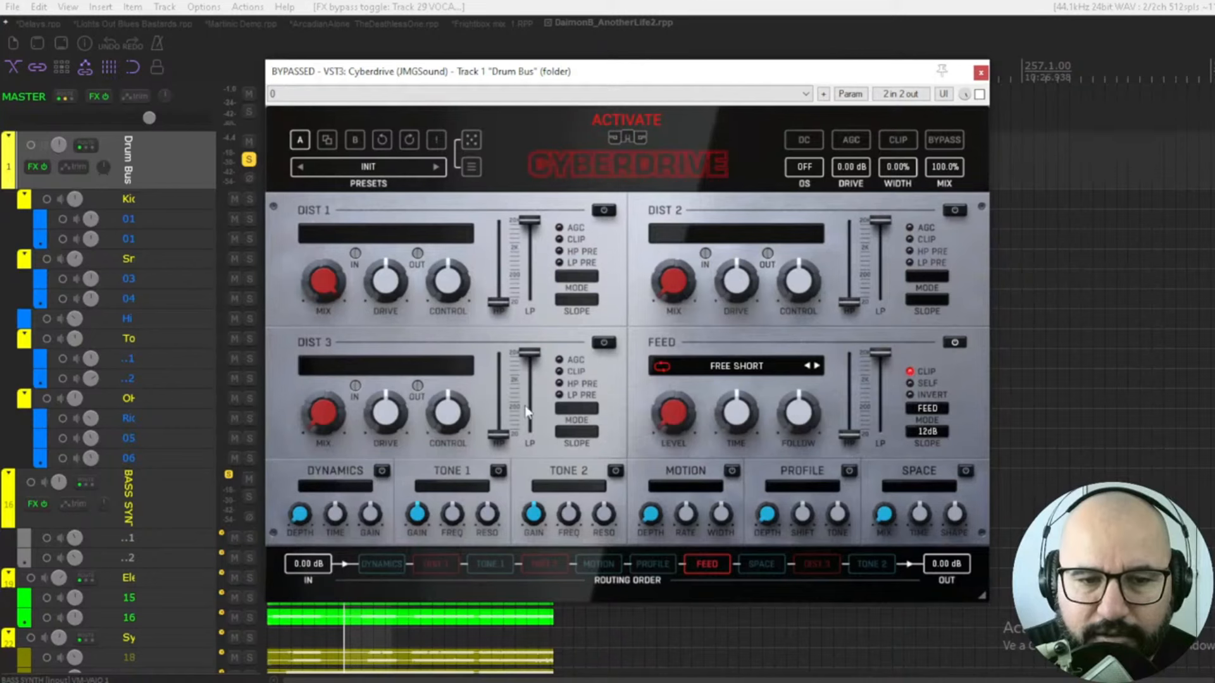
# Step: Enable the Dist 1 module and examine its list of distortion models, keeping Classic - Warm Tape
pyautogui.click(604, 214)
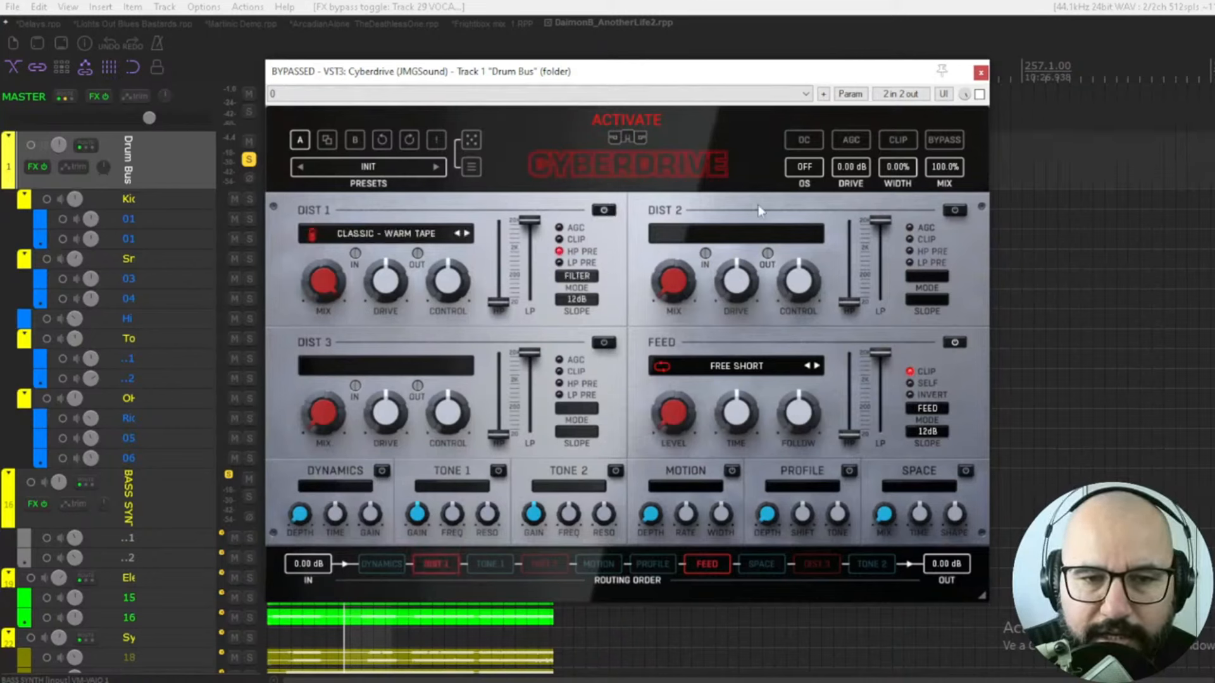
pyautogui.click(954, 212)
pyautogui.click(954, 211)
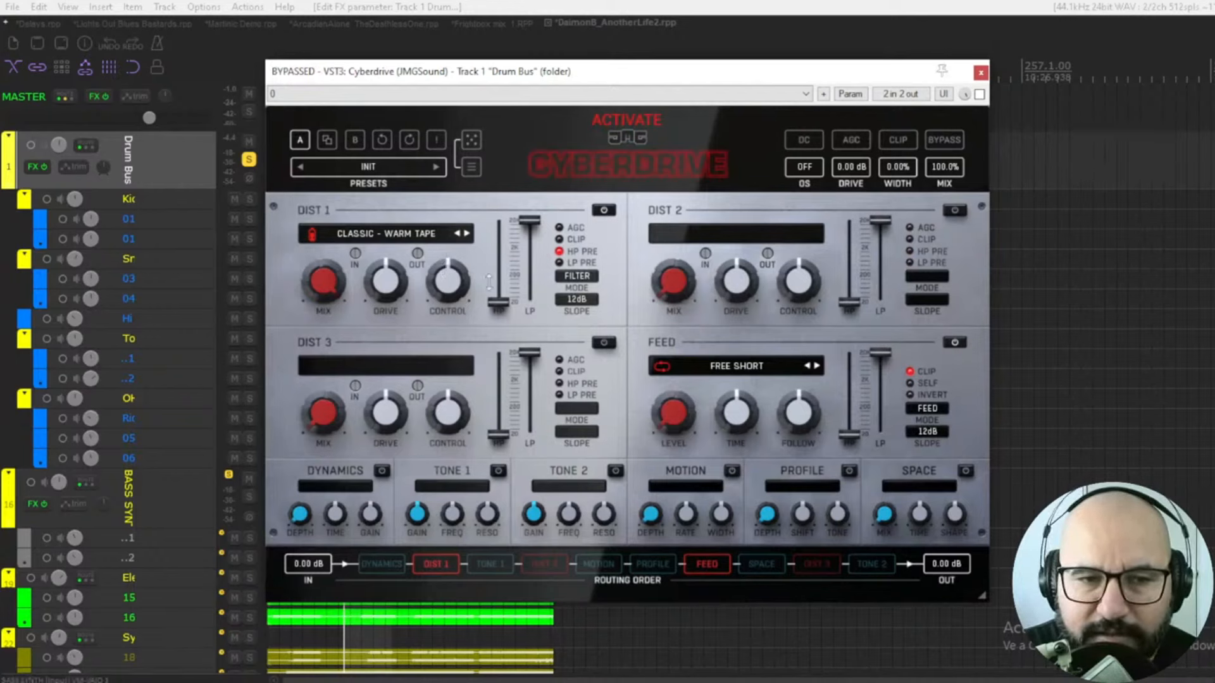
pyautogui.click(371, 238)
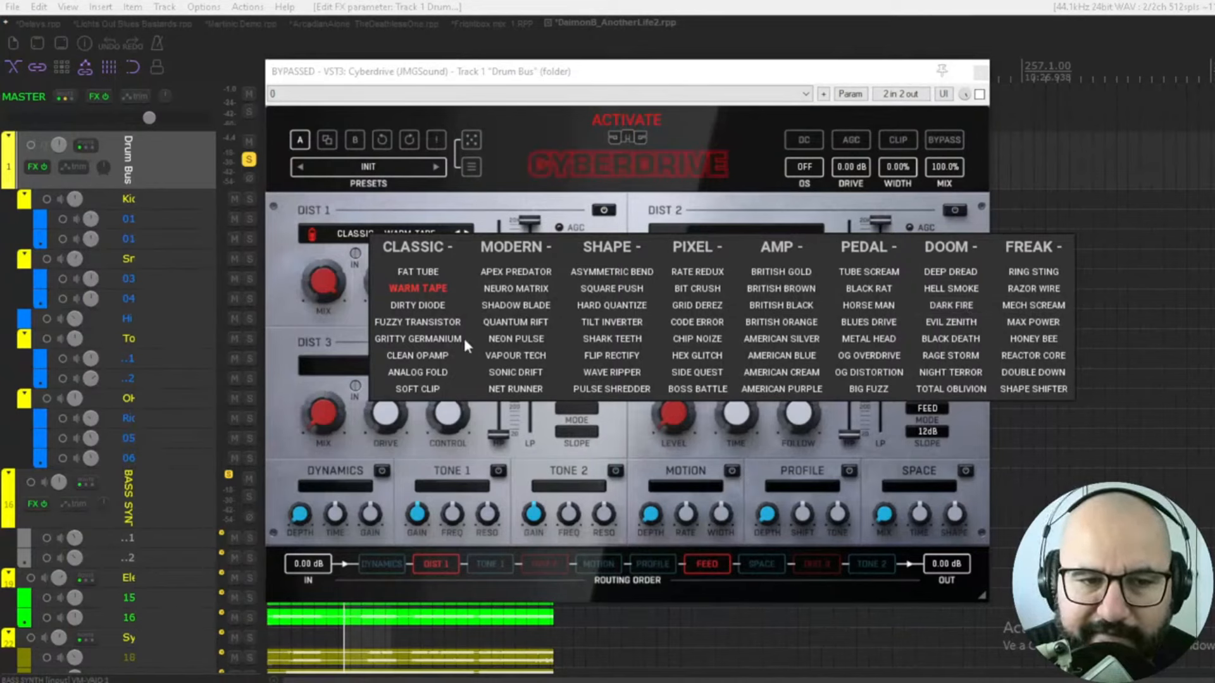
pyautogui.click(477, 208)
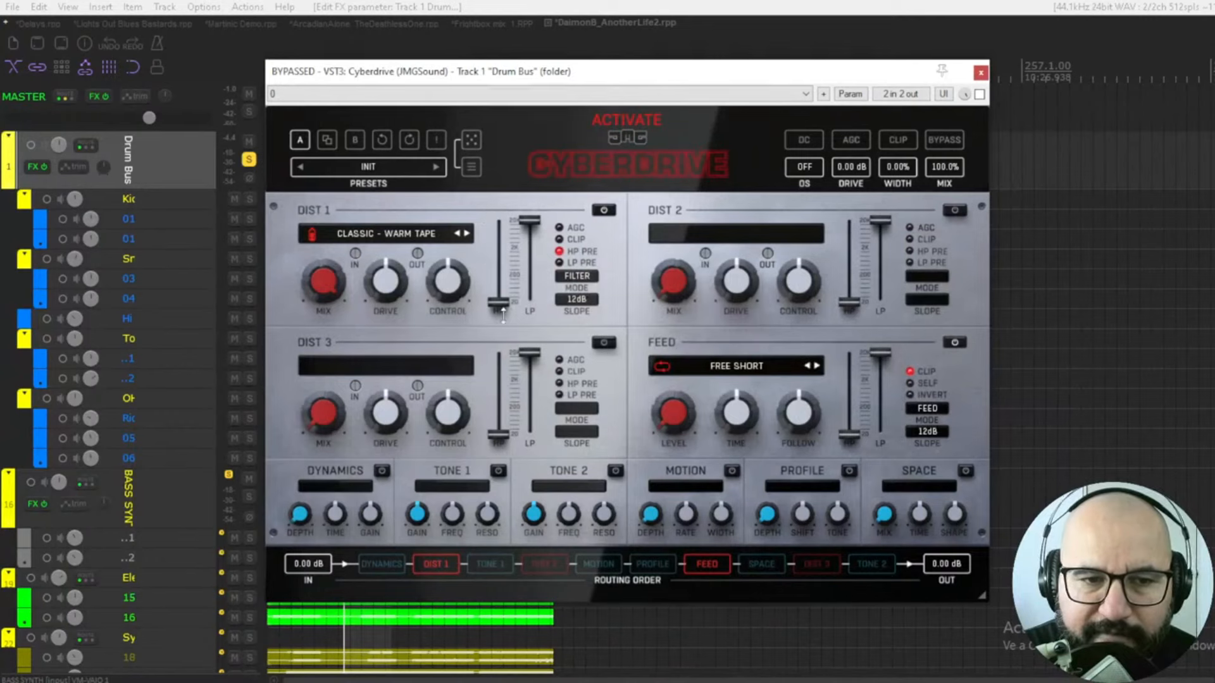
# Step: Enable the Dist 2 module and set its distortion model to Modern - Neuro Matrix
pyautogui.click(955, 209)
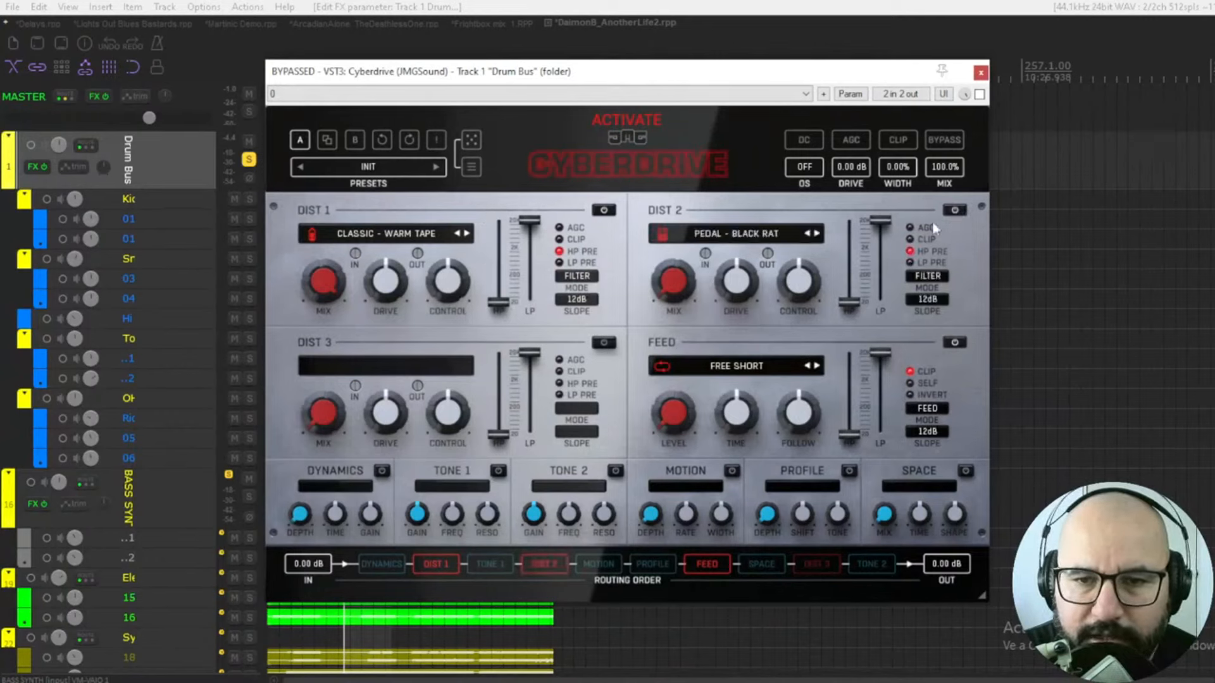
pyautogui.click(757, 236)
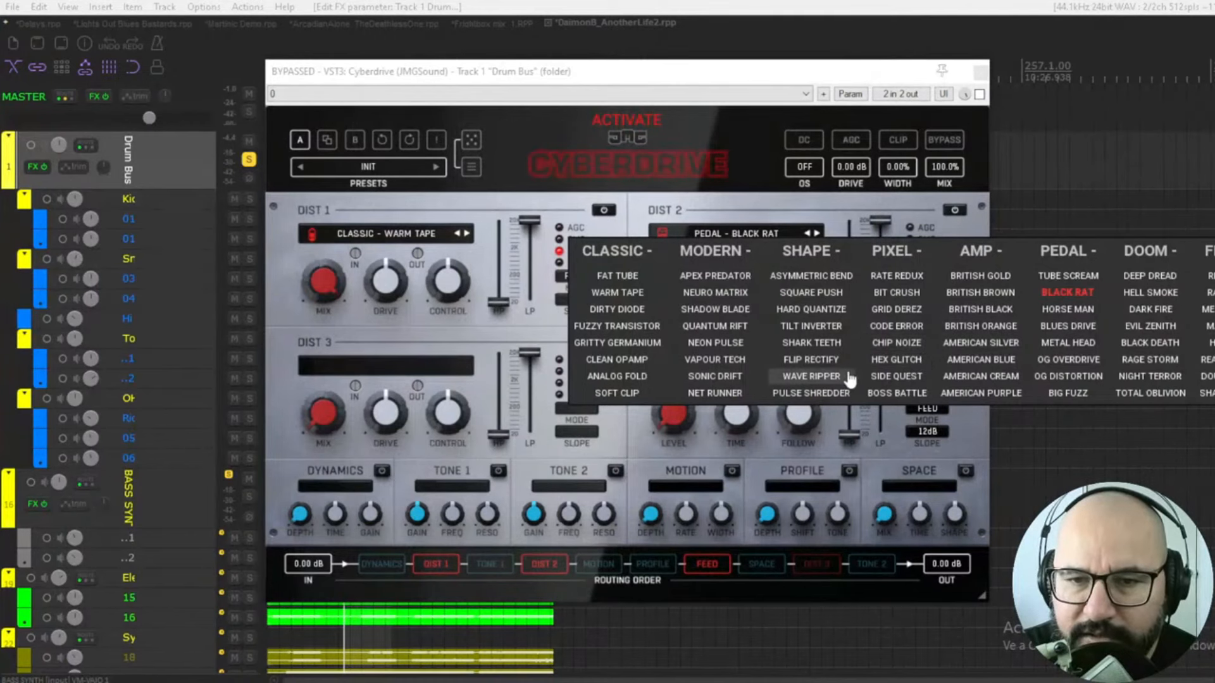
pyautogui.click(737, 291)
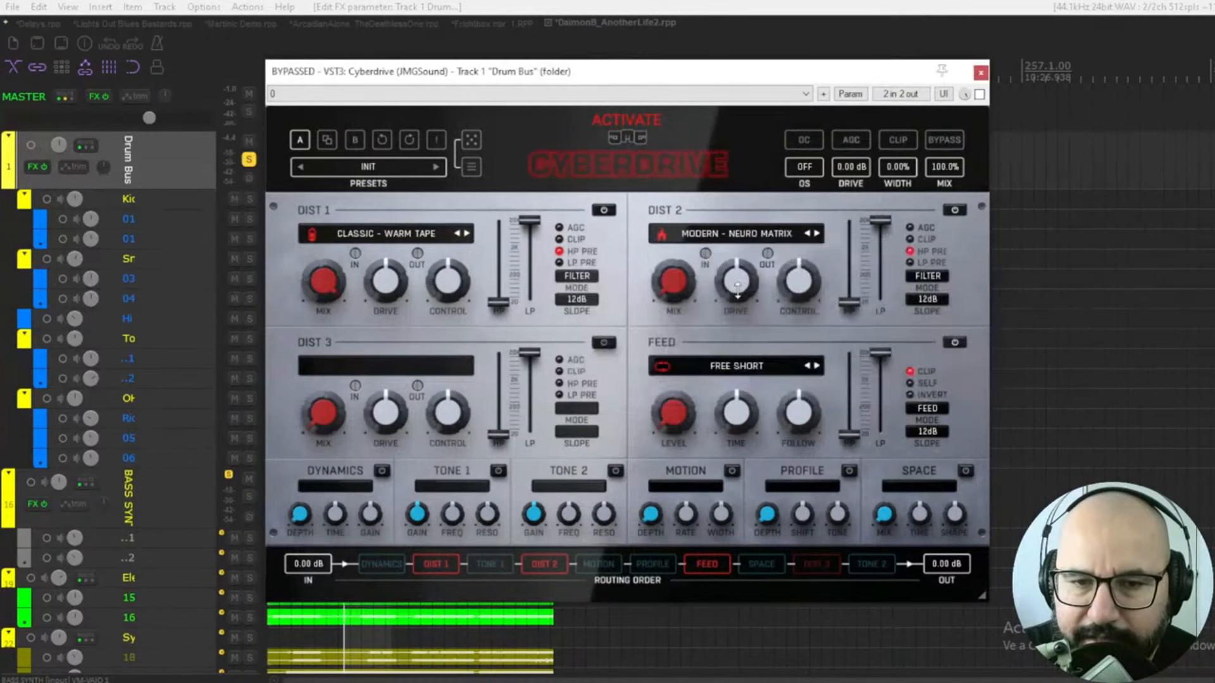
# Step: Enable the Dist 3 module and set its distortion model to Doom - Dark Fire
pyautogui.click(604, 342)
pyautogui.click(377, 366)
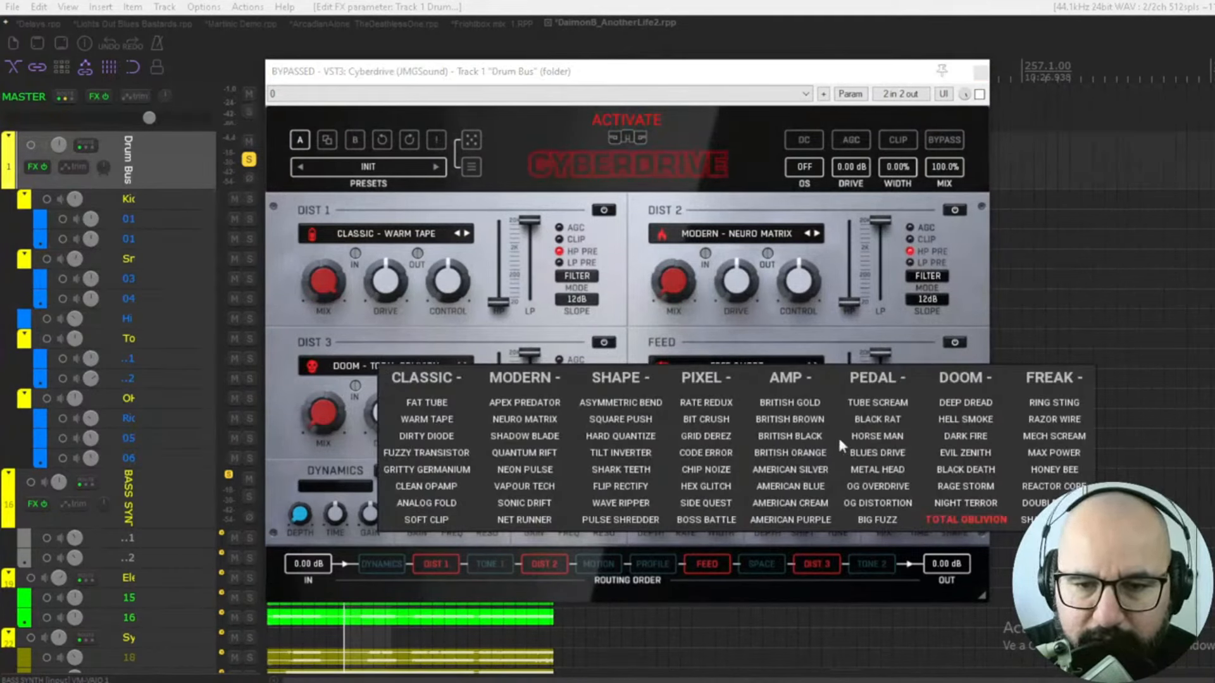
pyautogui.click(965, 437)
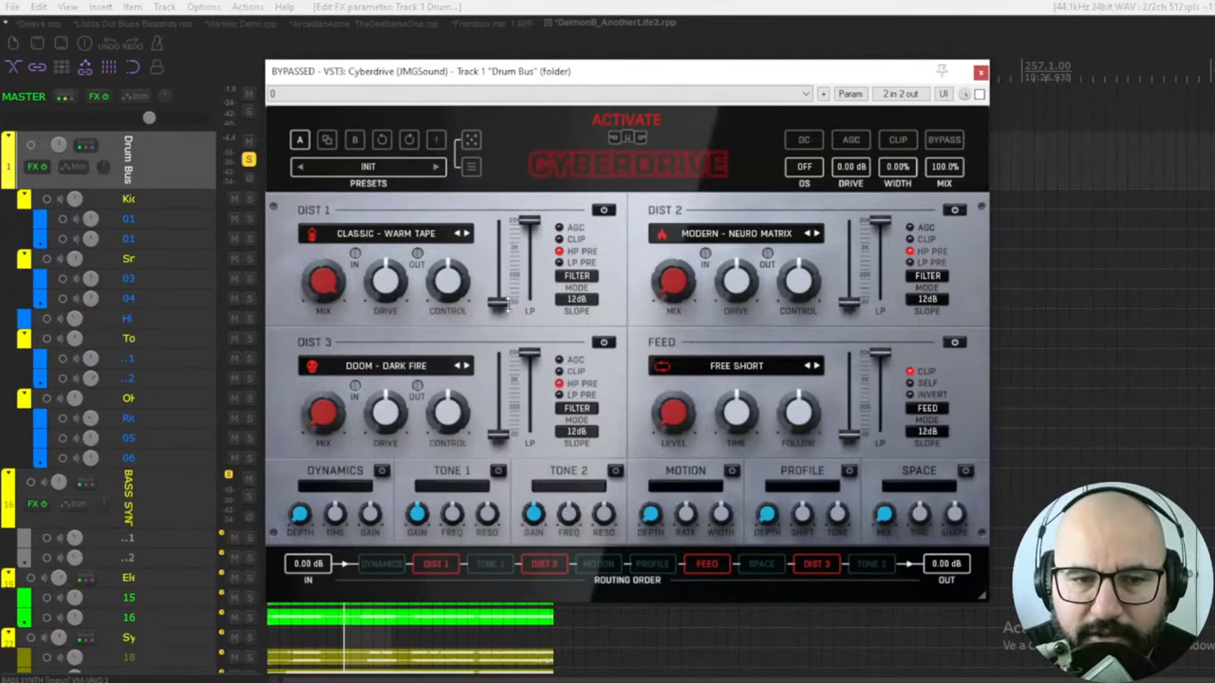
# Step: Try out Dist 1's mix, control, high-pass and low-pass settings, and switch its AGC on and off again
pyautogui.moveTo(323, 287)
pyautogui.mouseDown()
pyautogui.moveTo(322, 392)
pyautogui.moveTo(322, 285)
pyautogui.mouseUp()
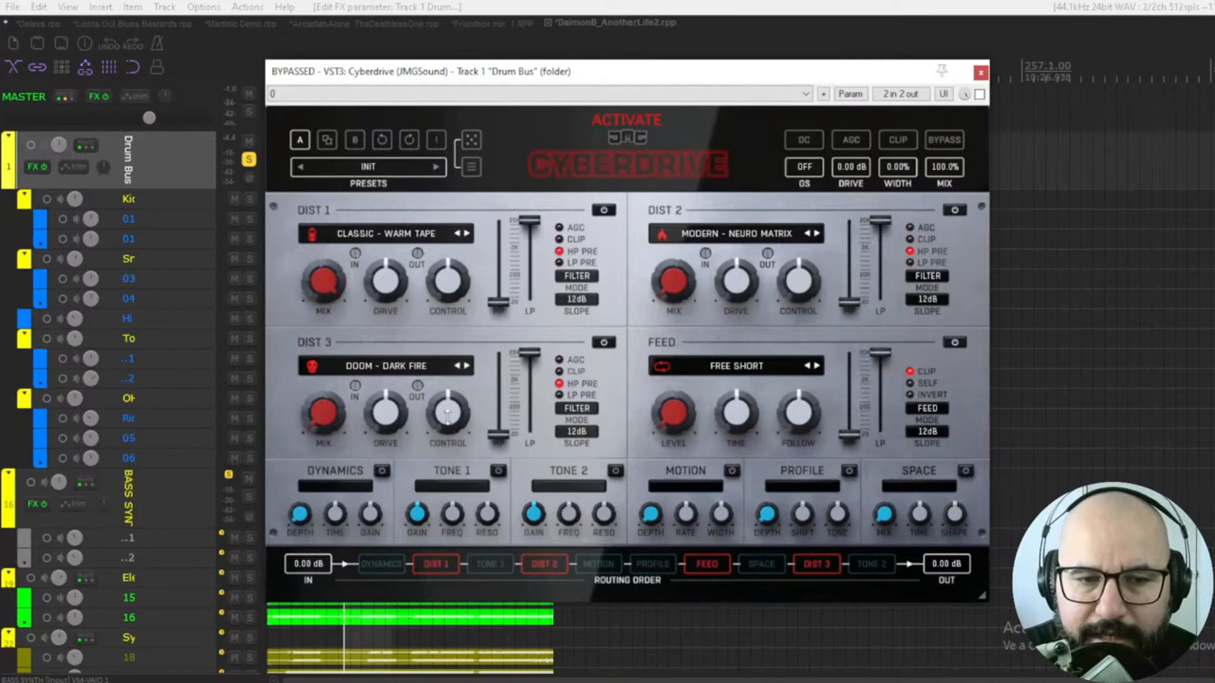
pyautogui.moveTo(451, 280)
pyautogui.mouseDown()
pyautogui.moveTo(451, 267)
pyautogui.moveTo(451, 282)
pyautogui.mouseUp()
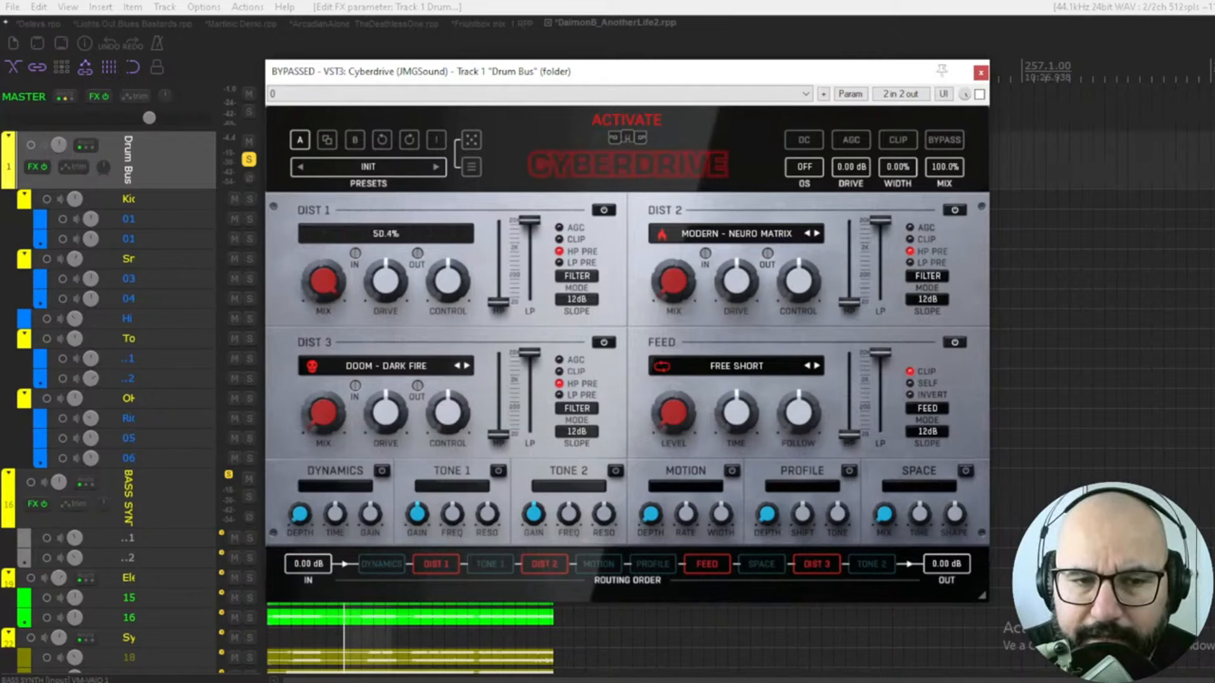
pyautogui.moveTo(498, 303)
pyautogui.mouseDown()
pyautogui.moveTo(498, 268)
pyautogui.moveTo(498, 304)
pyautogui.mouseUp()
pyautogui.moveTo(530, 221)
pyautogui.mouseDown()
pyautogui.moveTo(529, 279)
pyautogui.moveTo(529, 220)
pyautogui.mouseUp()
pyautogui.click(559, 229)
pyautogui.click(559, 229)
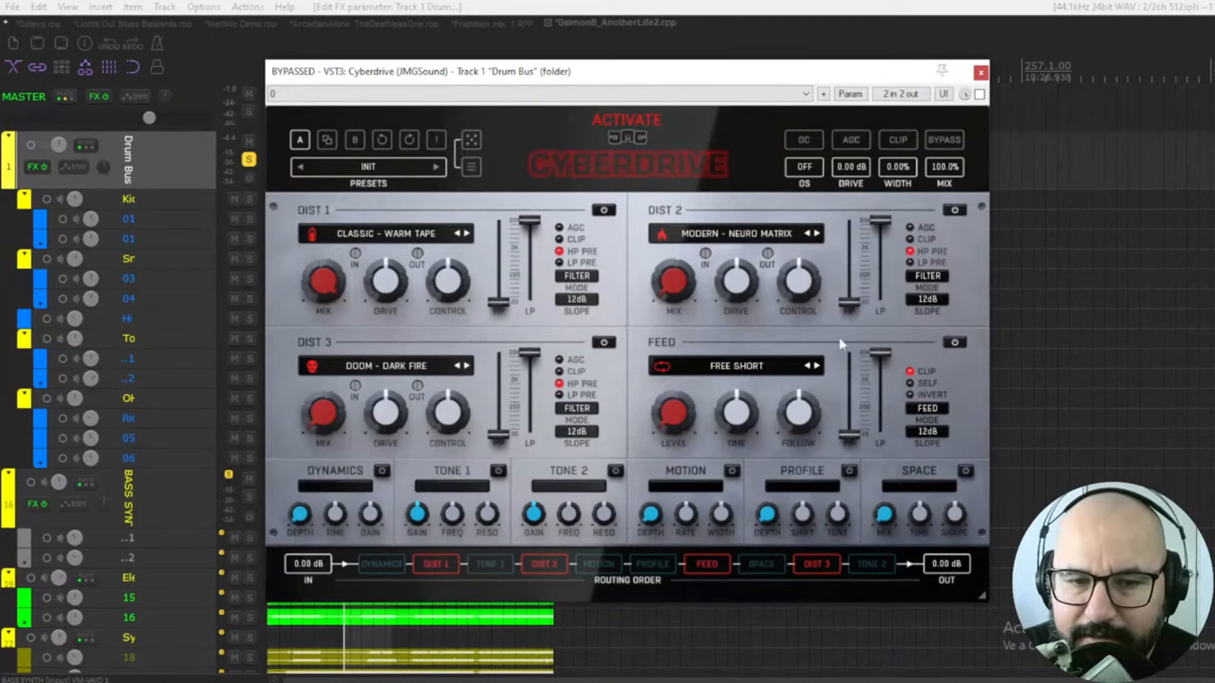
# Step: Toggle the Feed module off and on, leaving it enabled
pyautogui.click(954, 343)
pyautogui.click(954, 342)
pyautogui.click(954, 343)
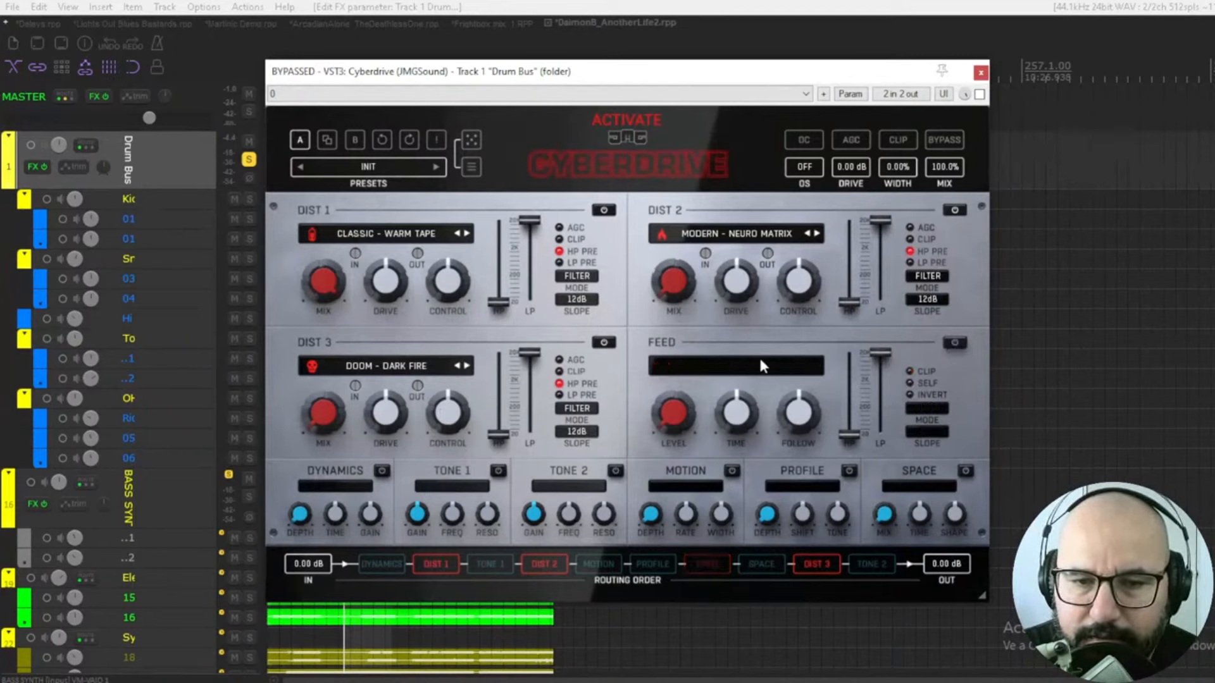
pyautogui.click(954, 343)
# Step: Examine the Feed module's available time and pitch modes, along with its level and high-pass controls
pyautogui.click(740, 370)
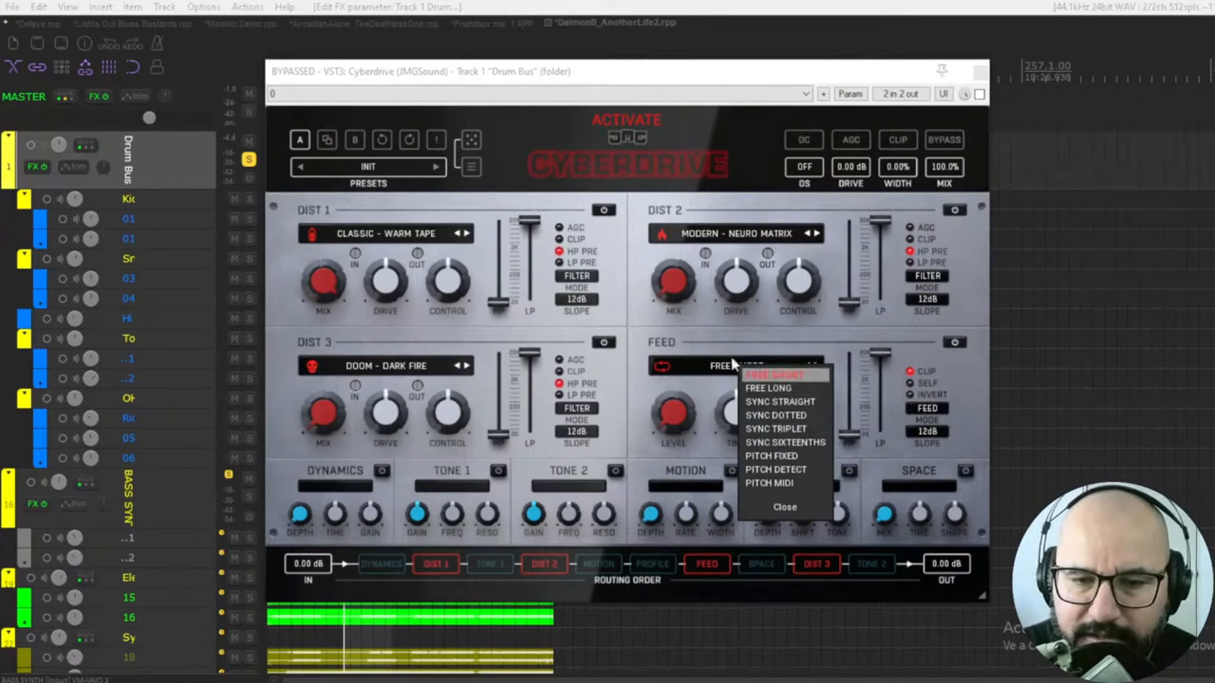
pyautogui.click(719, 337)
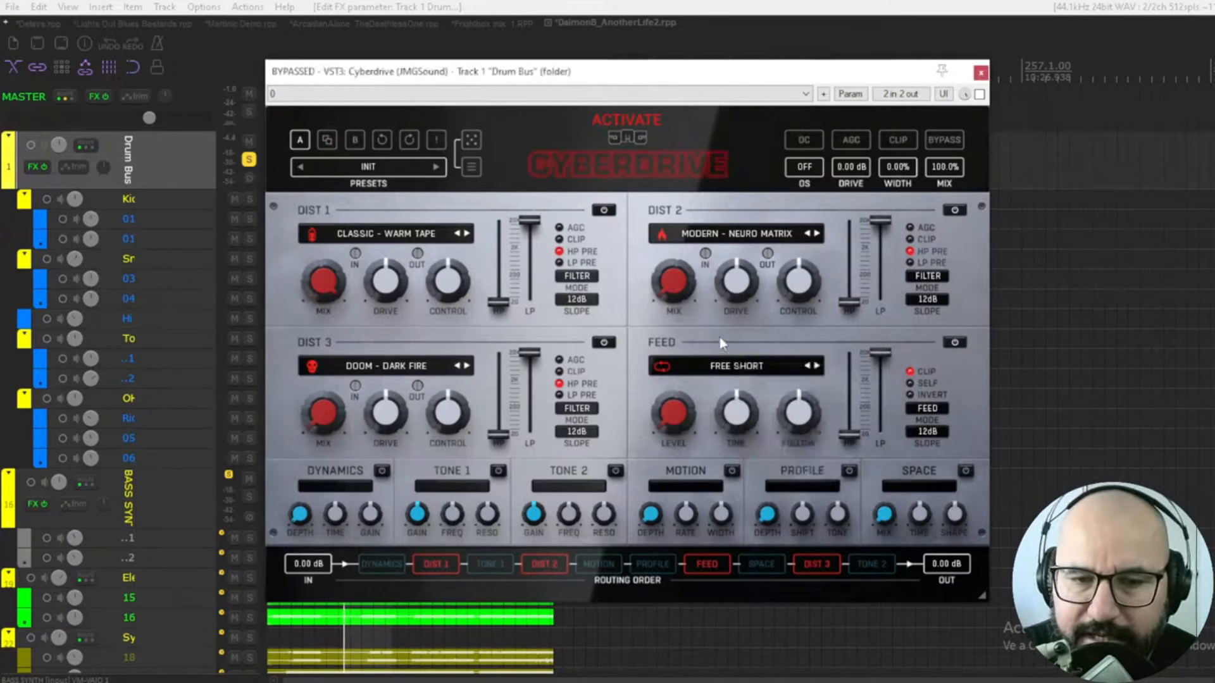
pyautogui.click(746, 371)
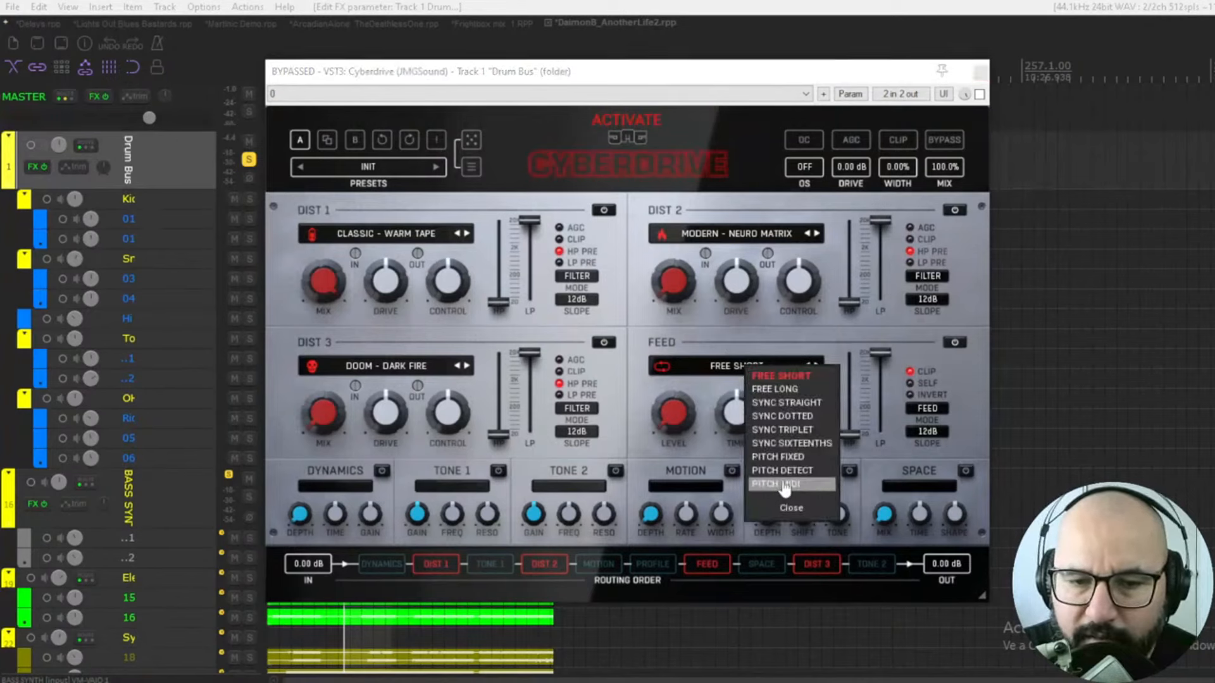
pyautogui.click(701, 385)
pyautogui.click(744, 372)
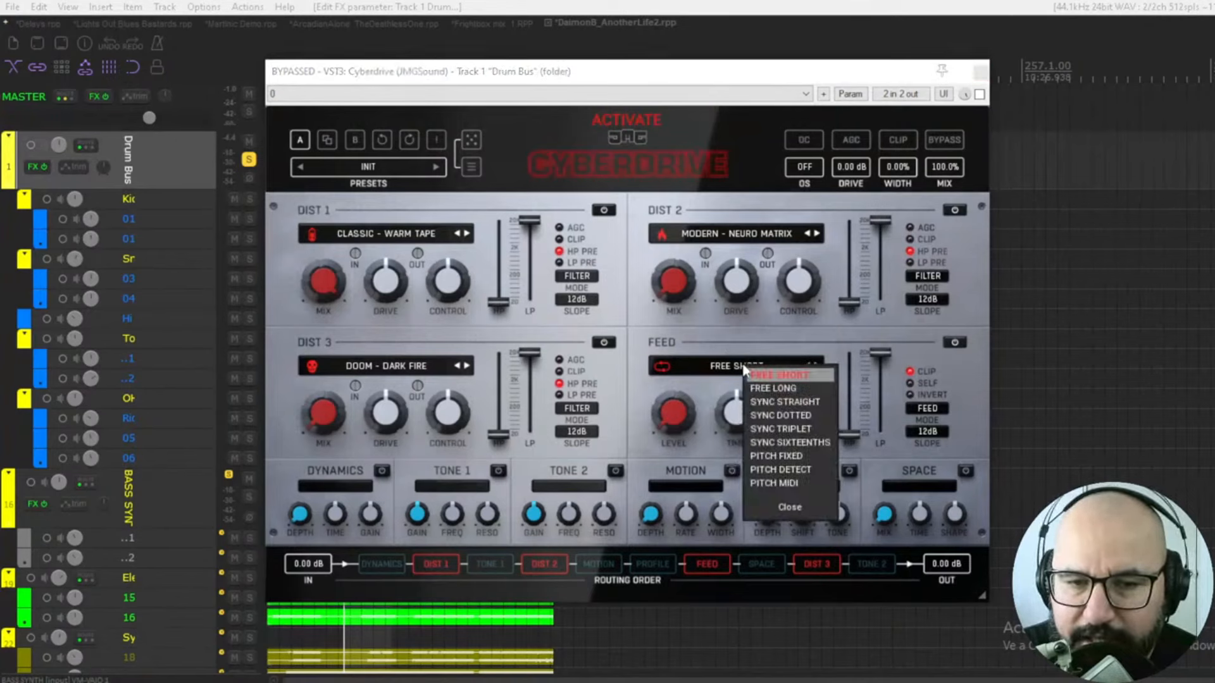
pyautogui.click(713, 382)
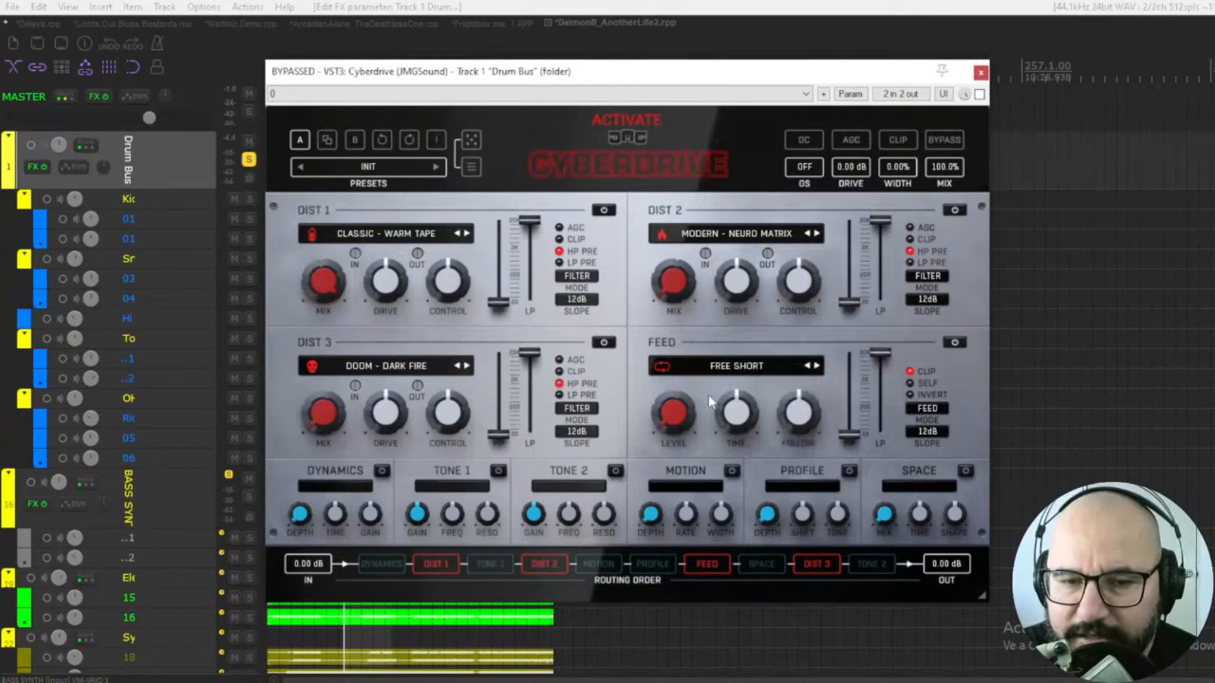
pyautogui.moveTo(671, 416); pyautogui.dragTo(671, 417)
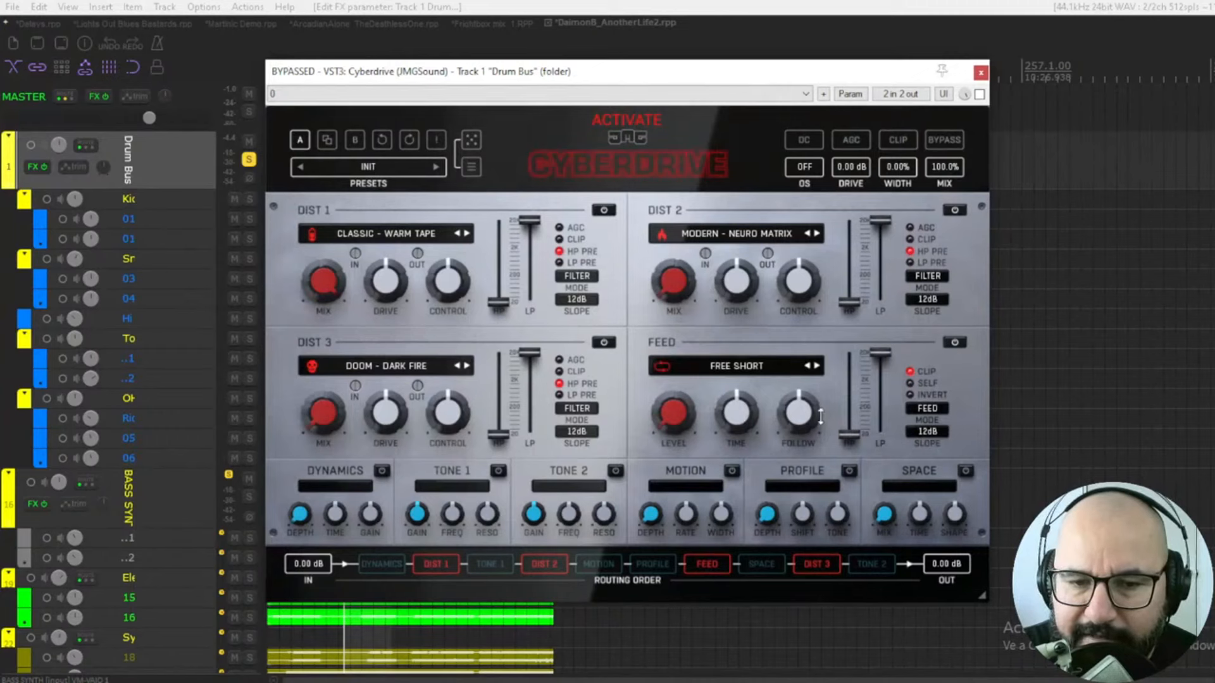
pyautogui.moveTo(850, 435); pyautogui.dragTo(849, 436)
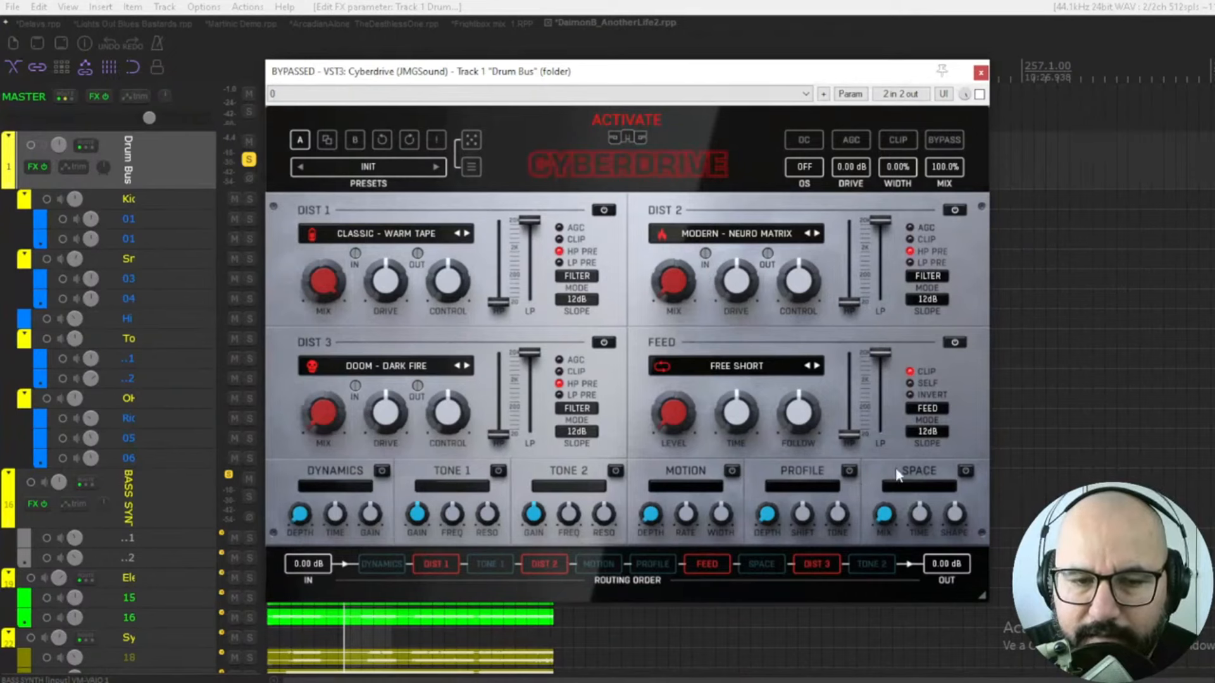
# Step: Enable the Dynamics module, examine its processor types and depth control, and disable it again
pyautogui.click(381, 470)
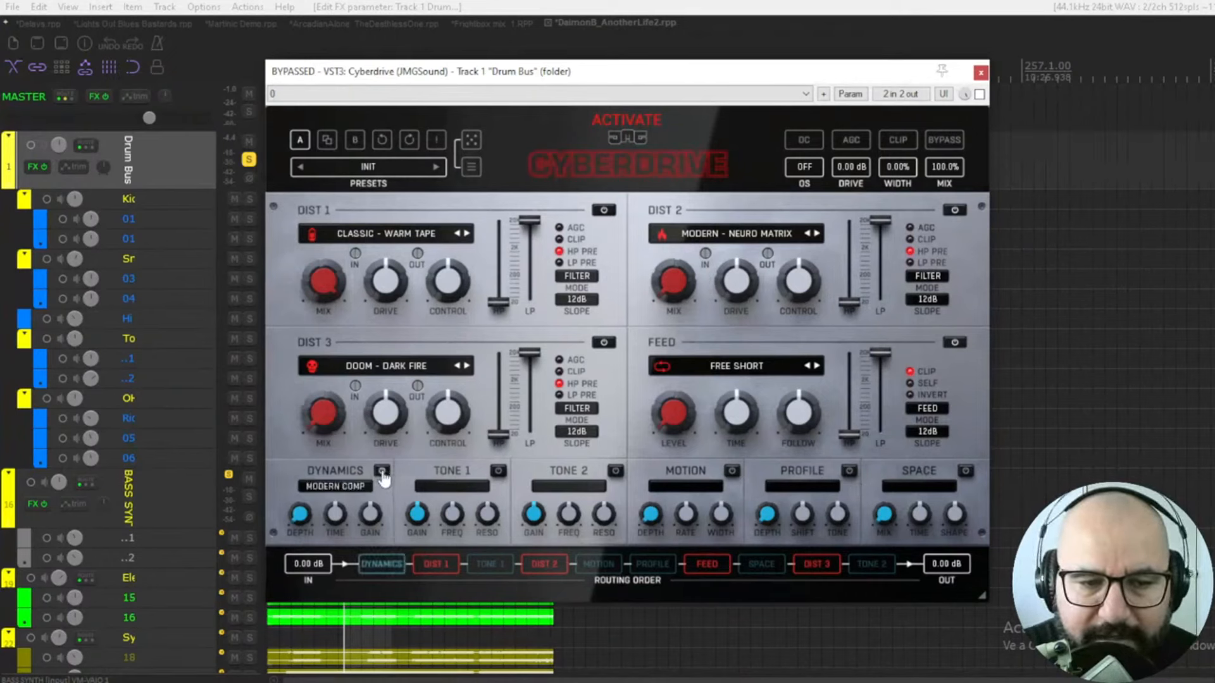
pyautogui.click(334, 489)
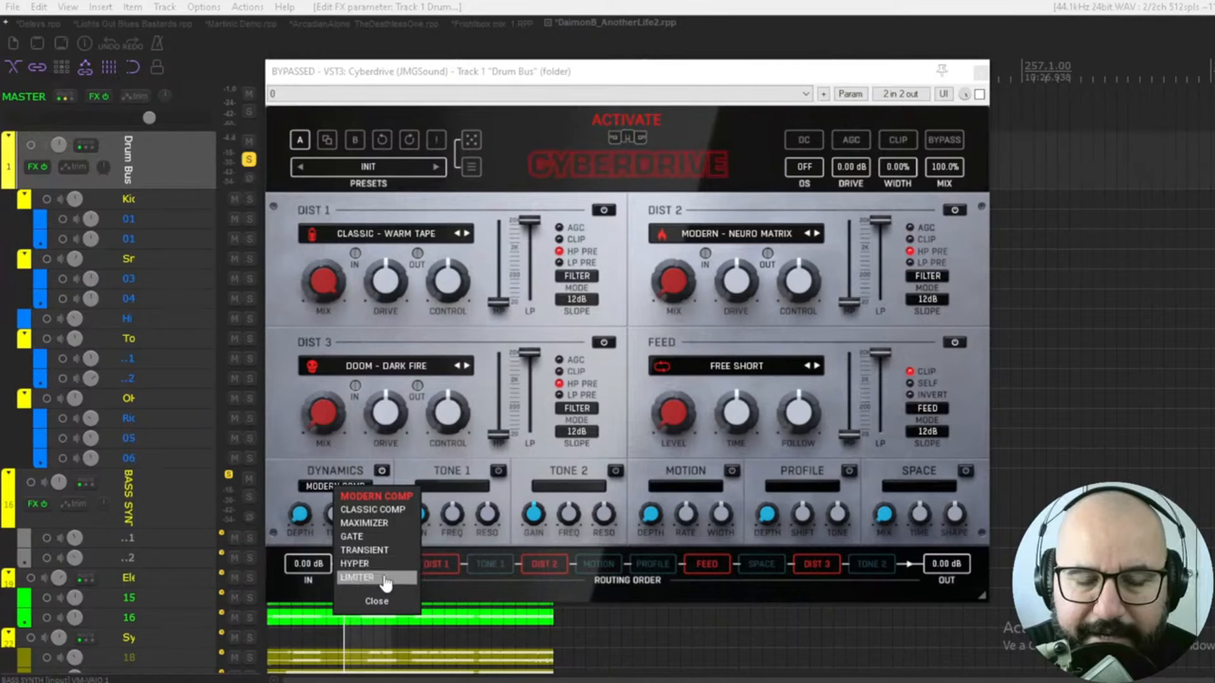
pyautogui.click(286, 485)
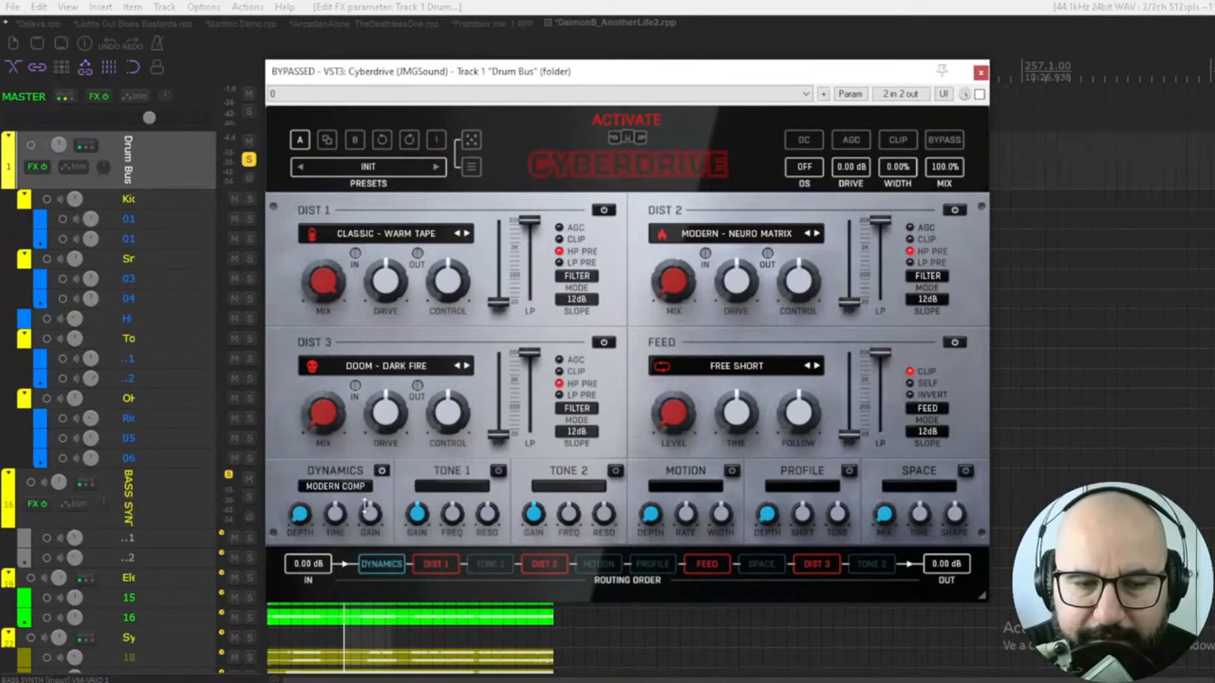
pyautogui.moveTo(300, 522)
pyautogui.mouseDown()
pyautogui.moveTo(300, 399)
pyautogui.moveTo(300, 519)
pyautogui.mouseUp()
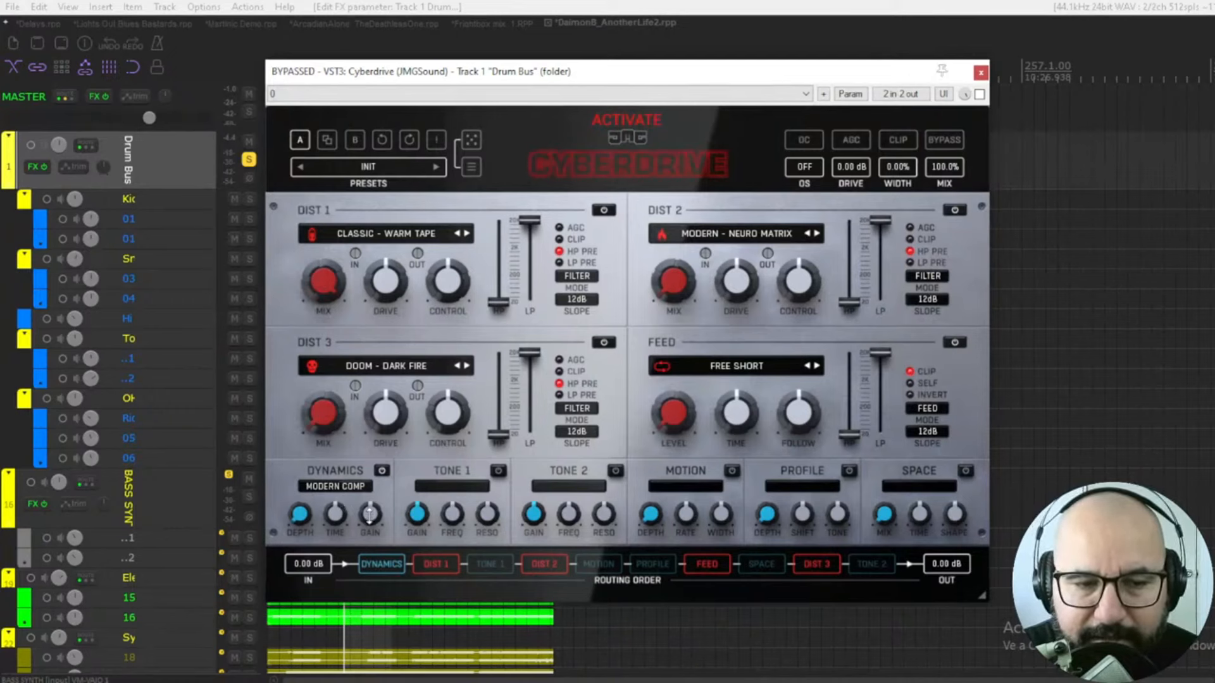
pyautogui.click(382, 471)
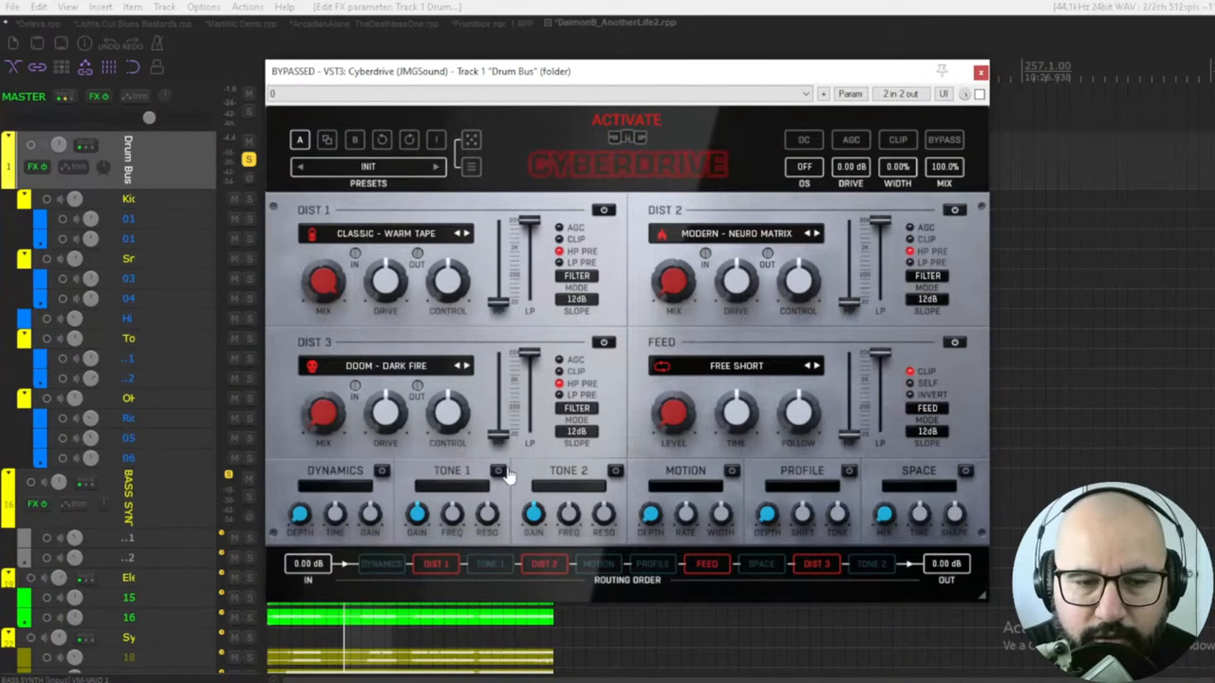
# Step: Enable the Tone 1 and Tone 2 modules, examine Tone 1's filter types, and disable both again
pyautogui.click(498, 470)
pyautogui.click(612, 472)
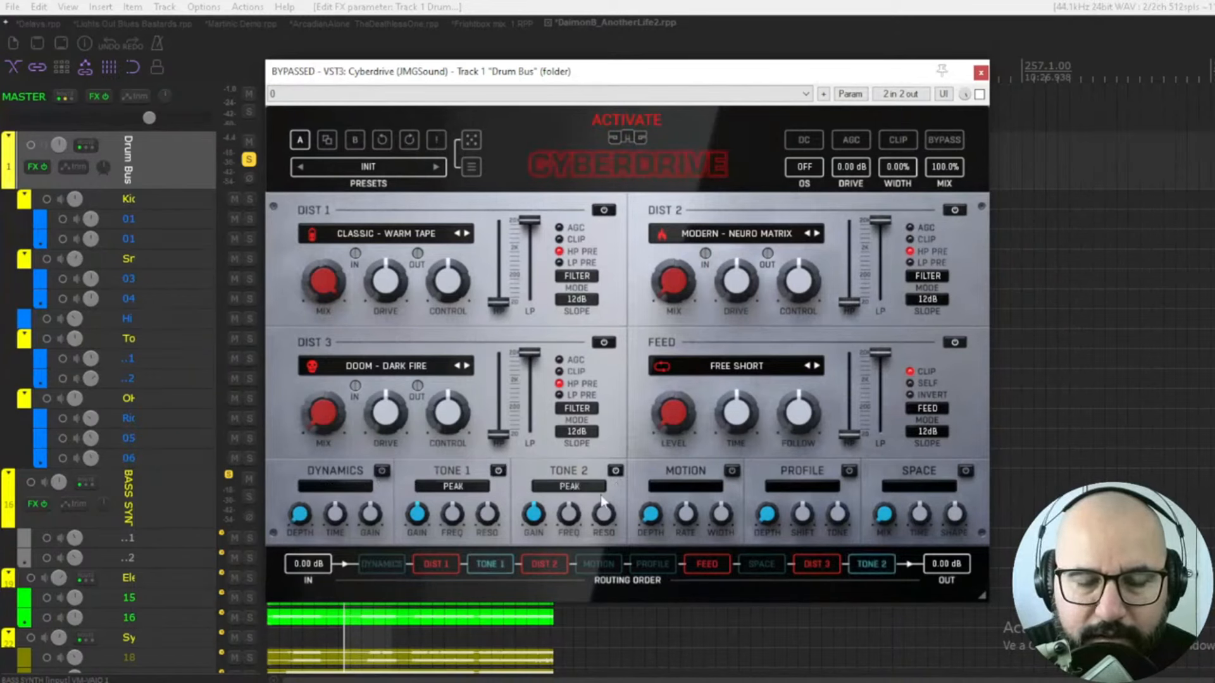
pyautogui.click(462, 496)
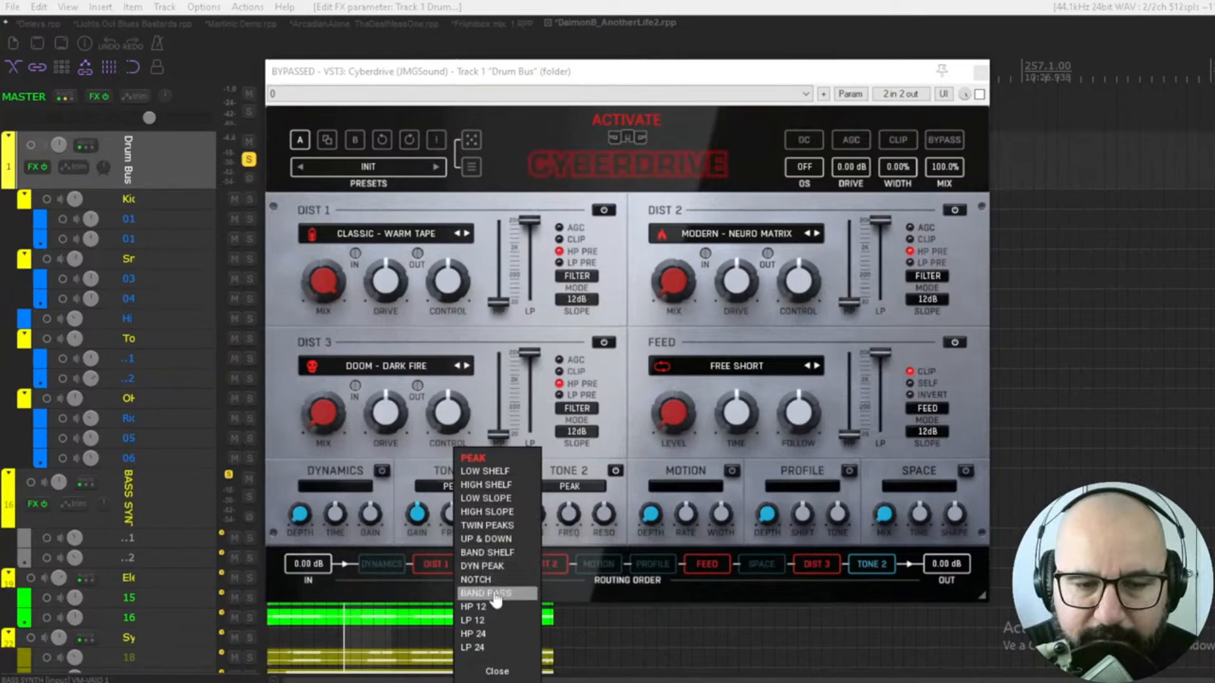
pyautogui.click(430, 464)
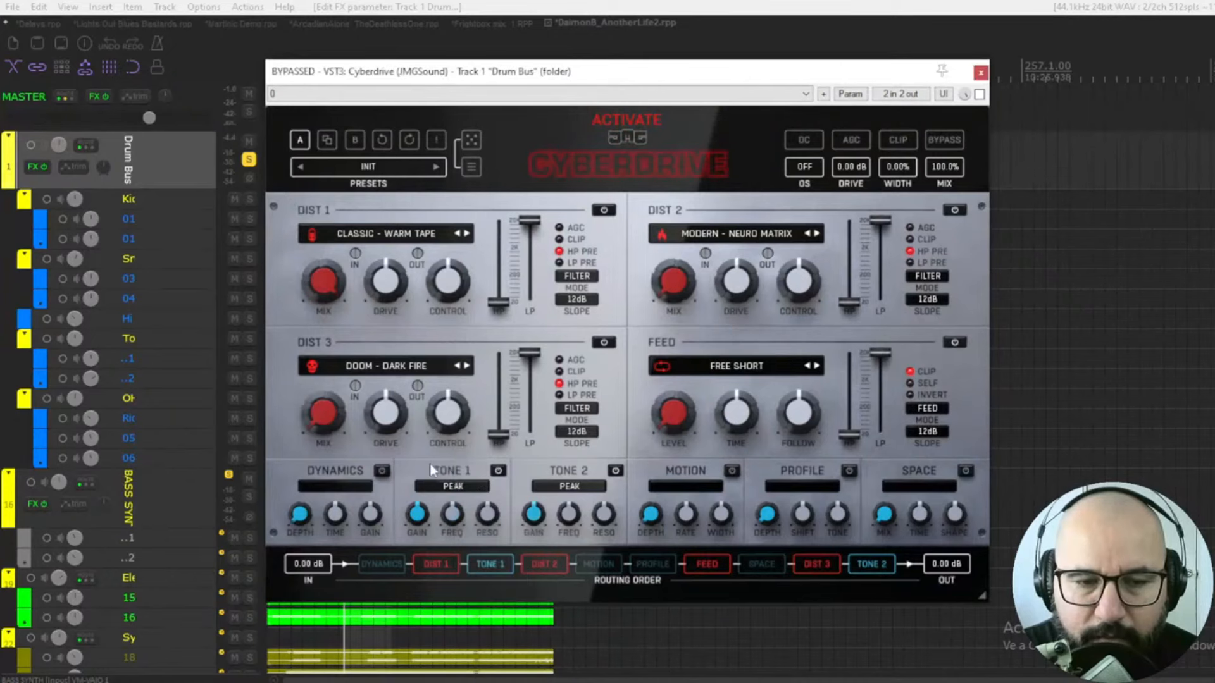
pyautogui.click(499, 471)
pyautogui.click(615, 471)
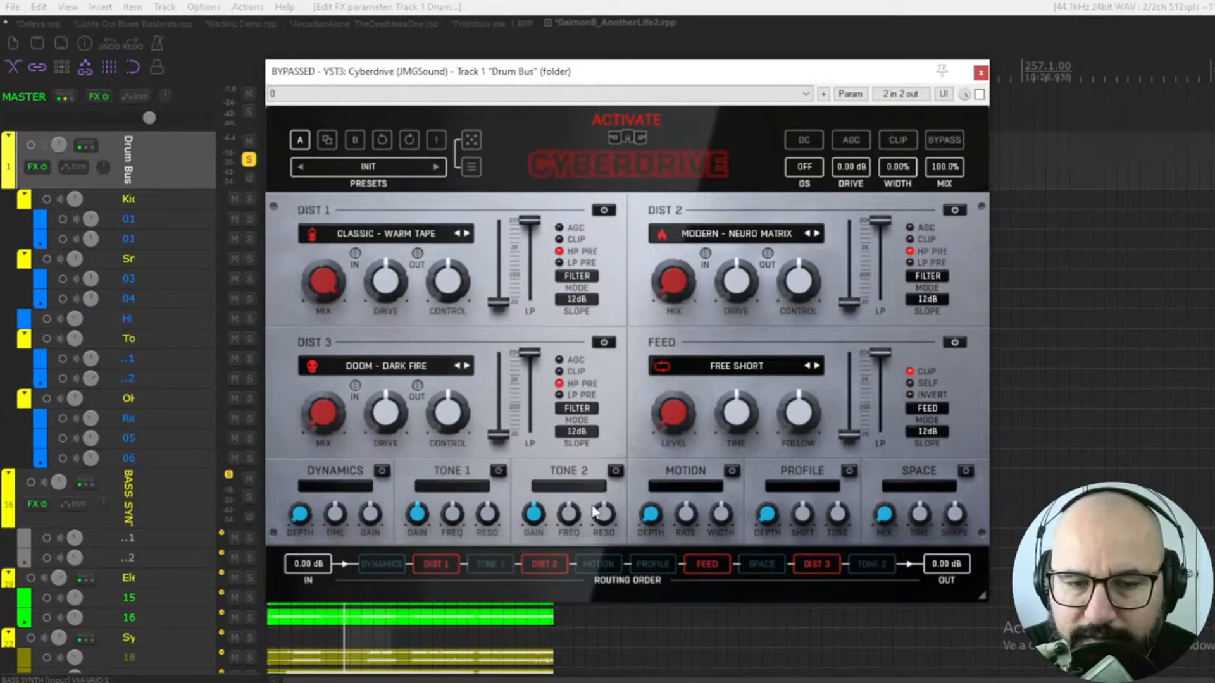
# Step: Enable the Motion module, examine its modulation effect types, and disable it again
pyautogui.click(732, 471)
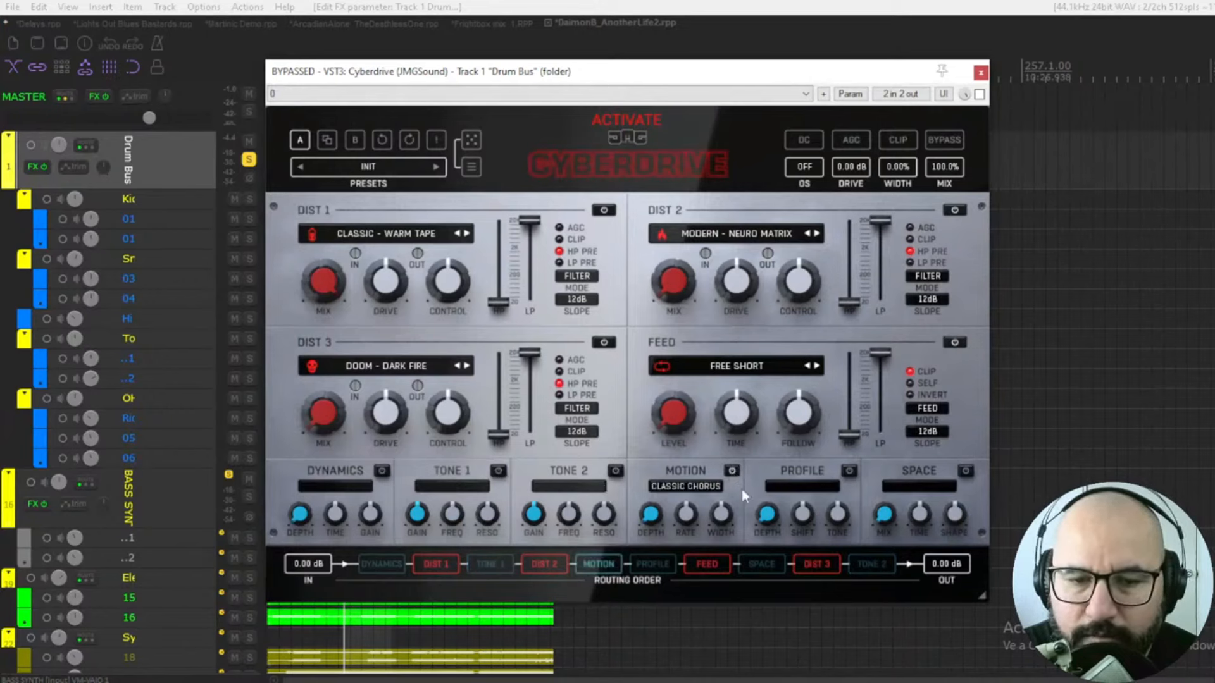
pyautogui.click(685, 486)
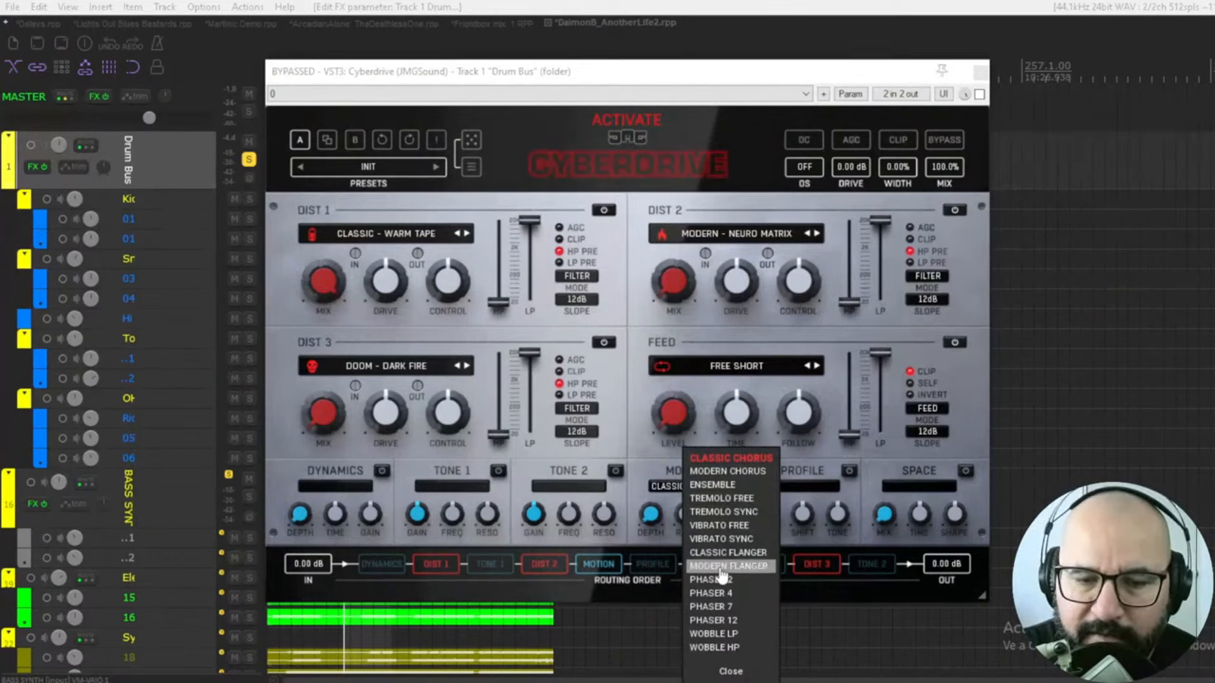
pyautogui.click(654, 467)
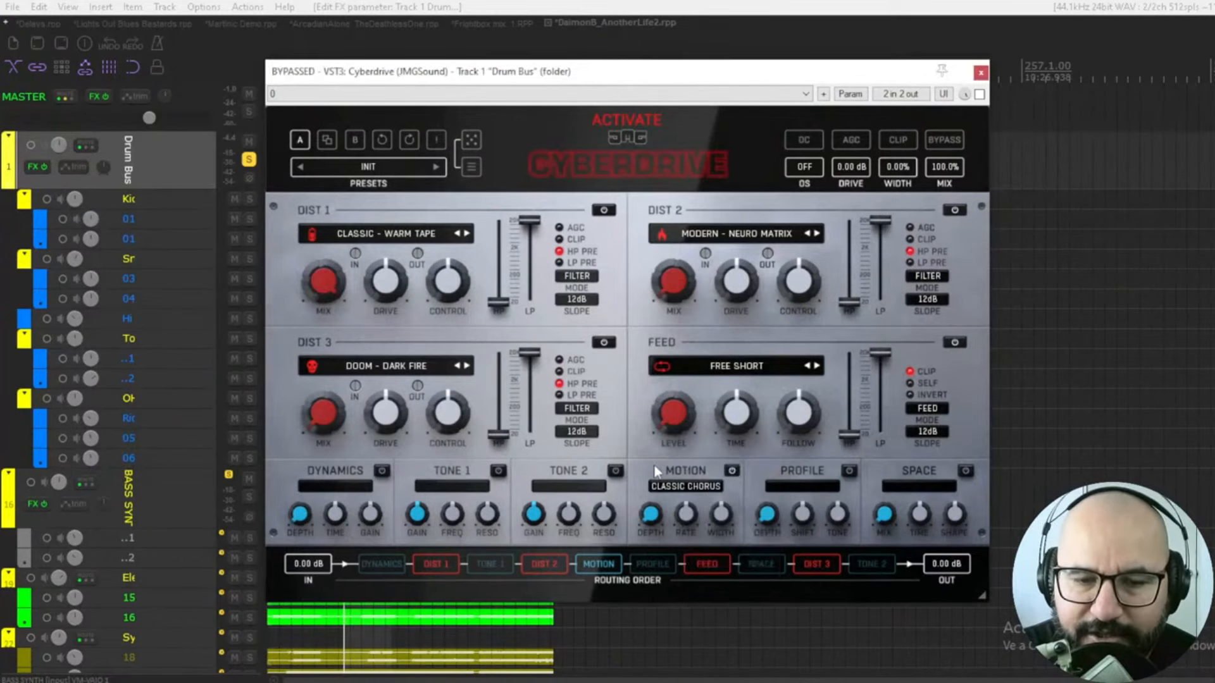
pyautogui.click(732, 473)
# Step: Enable the Profile module and examine its bass, guitar and metal profiles, keeping Bass Cab A
pyautogui.click(848, 472)
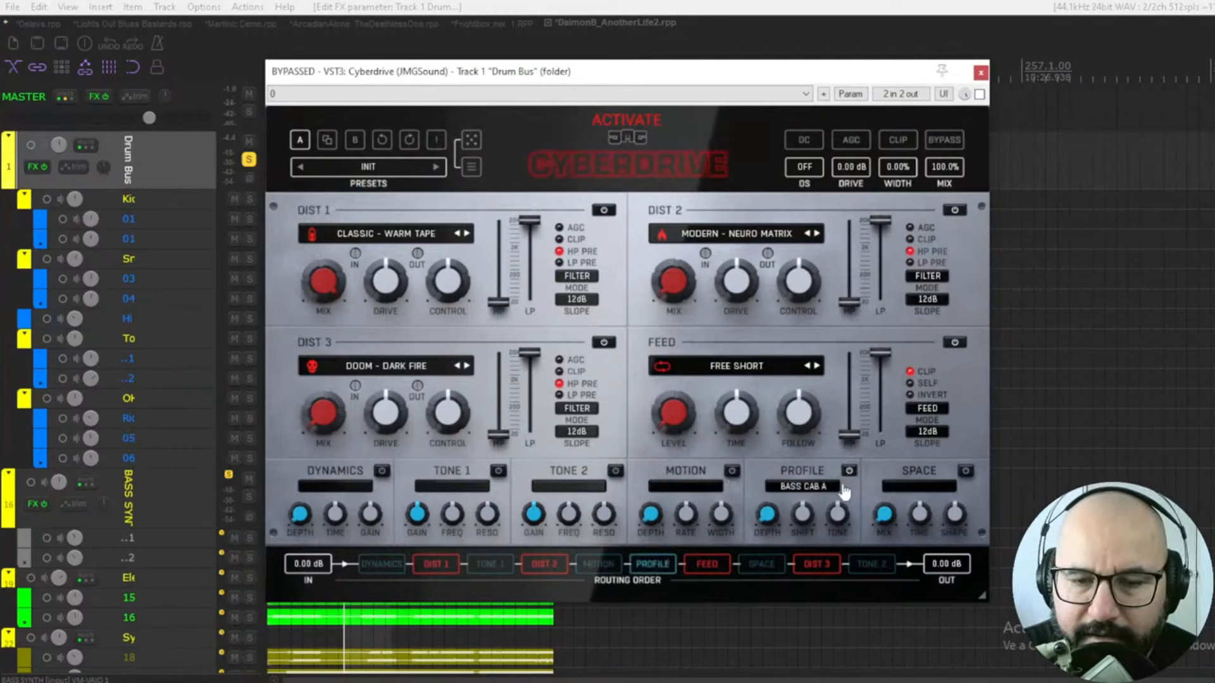
pyautogui.click(802, 486)
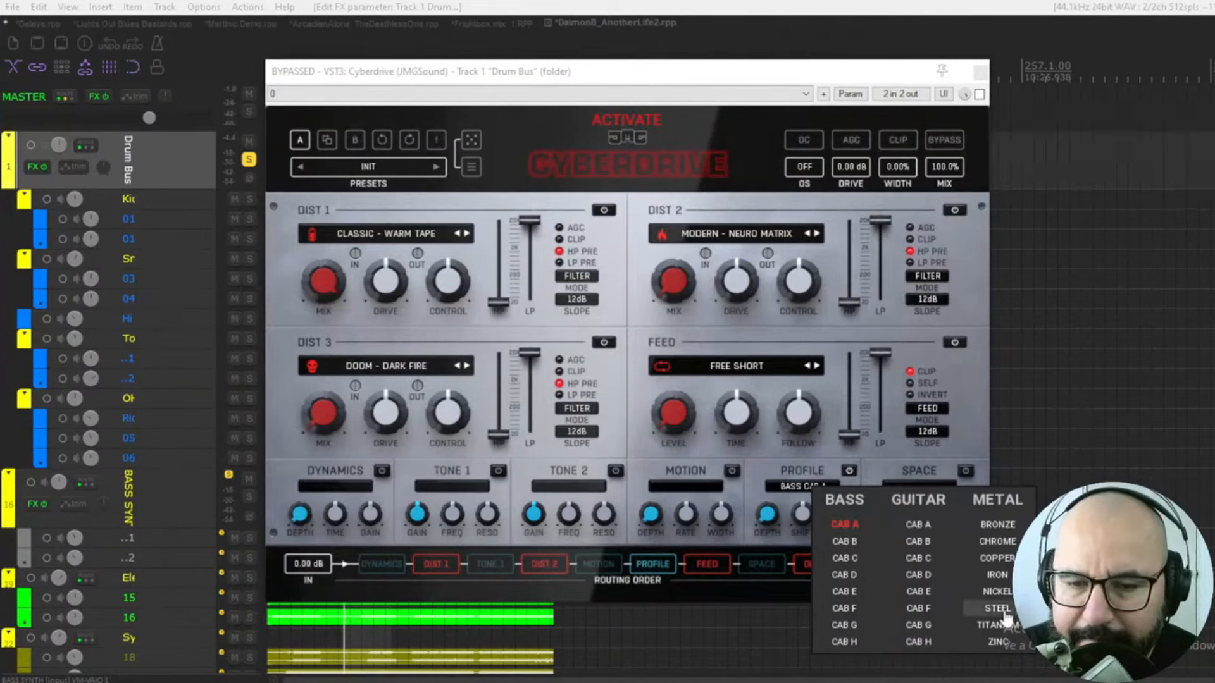
pyautogui.click(754, 475)
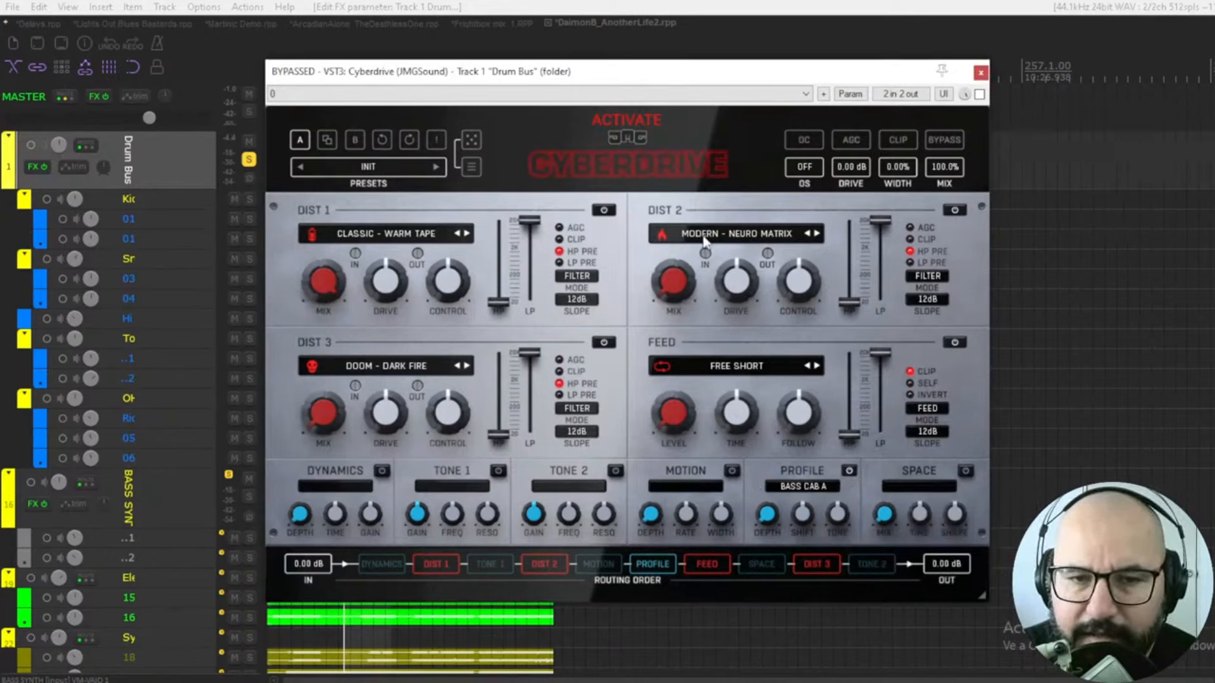
# Step: Review the Profile module's list of profiles once more and disable the Profile module
pyautogui.click(800, 489)
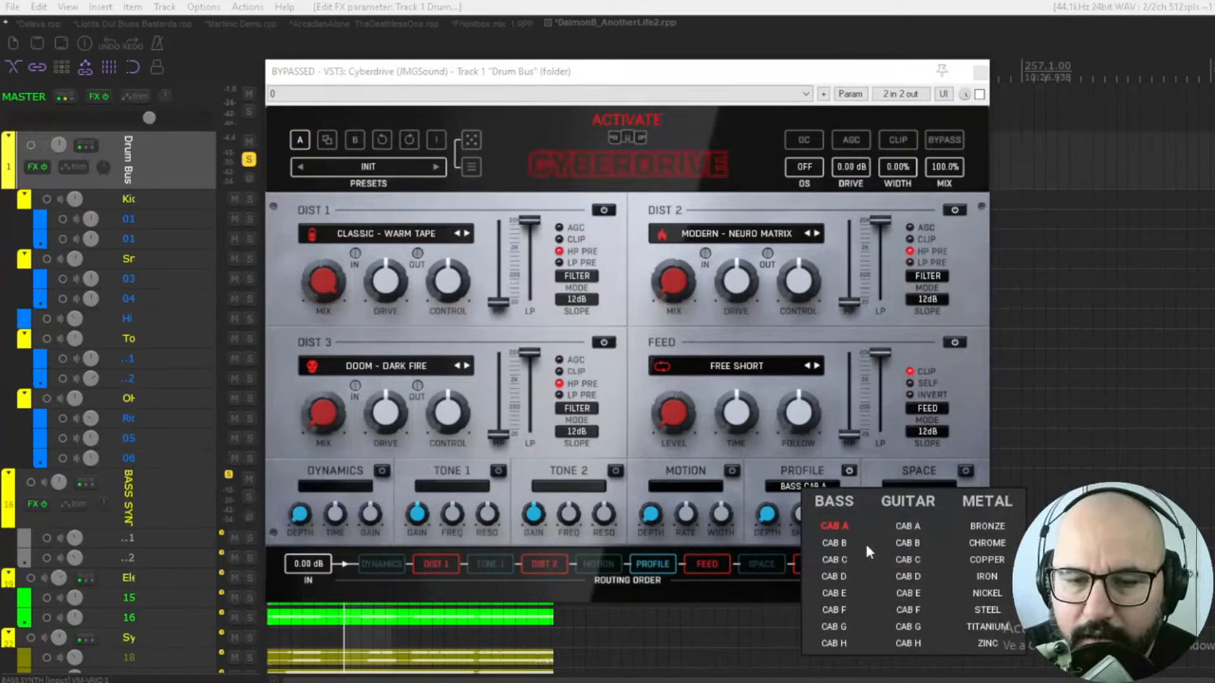
pyautogui.click(783, 493)
pyautogui.click(848, 470)
pyautogui.click(849, 470)
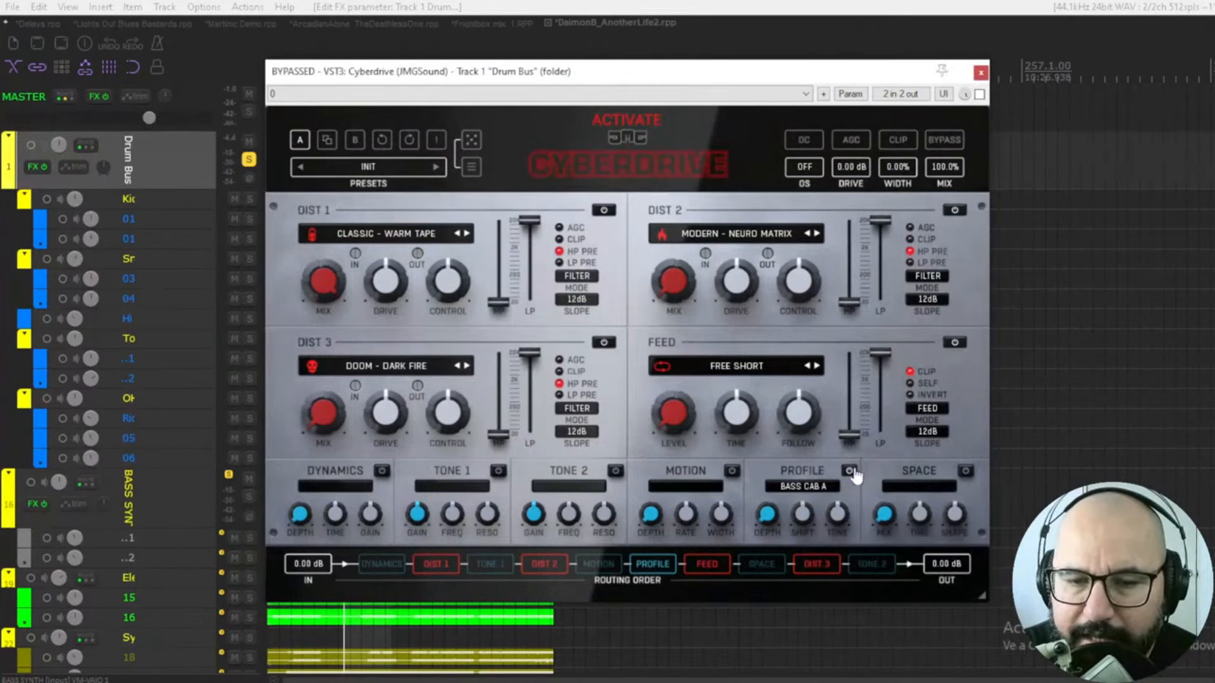
pyautogui.click(849, 471)
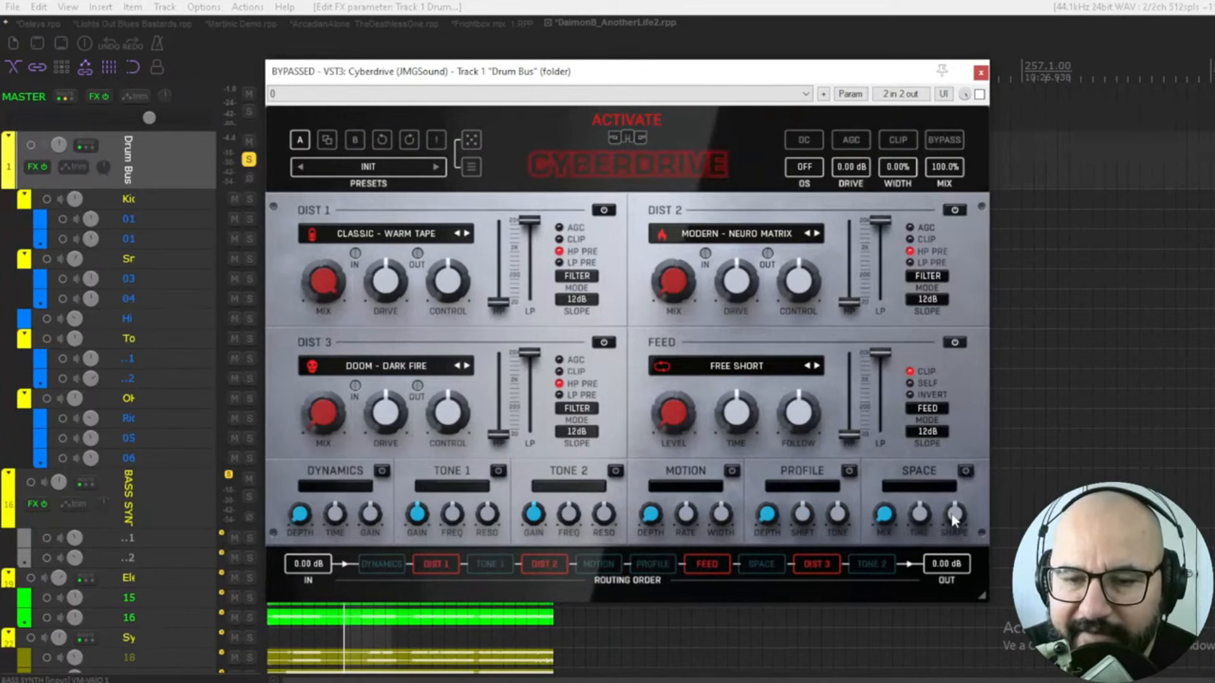
# Step: Enable the Space module, examine its reverb and delay types and mix control, and disable it again
pyautogui.click(965, 471)
pyautogui.click(948, 488)
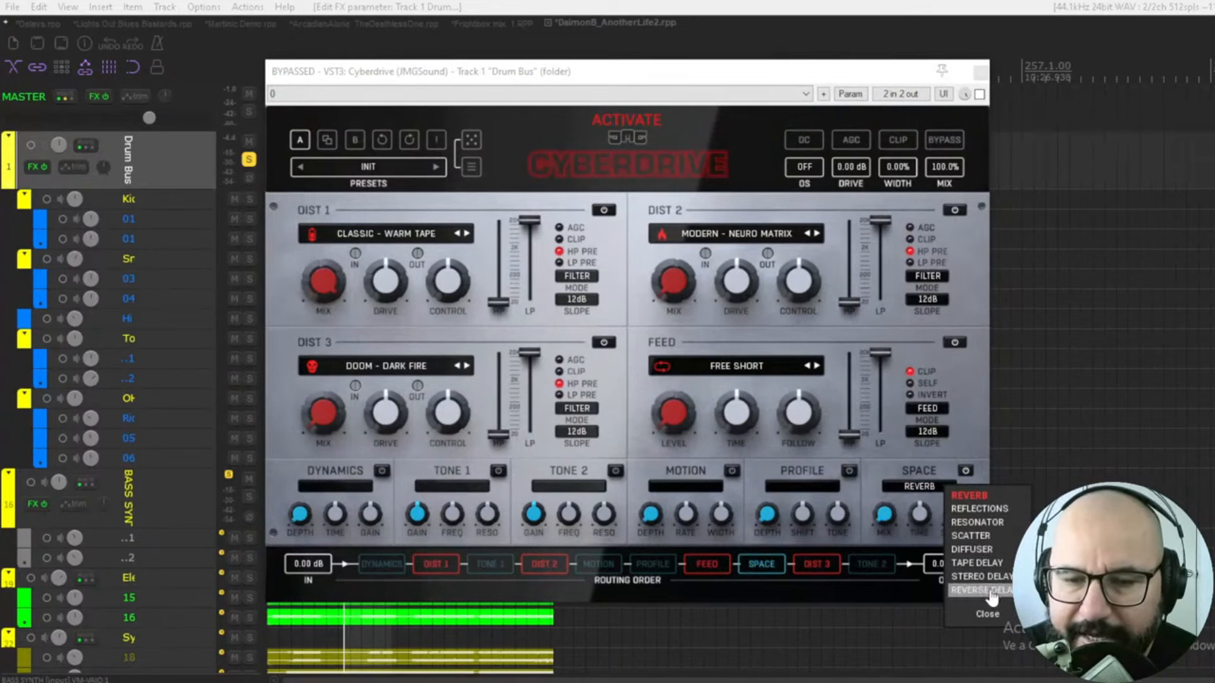
pyautogui.click(897, 481)
pyautogui.doubleClick(888, 506)
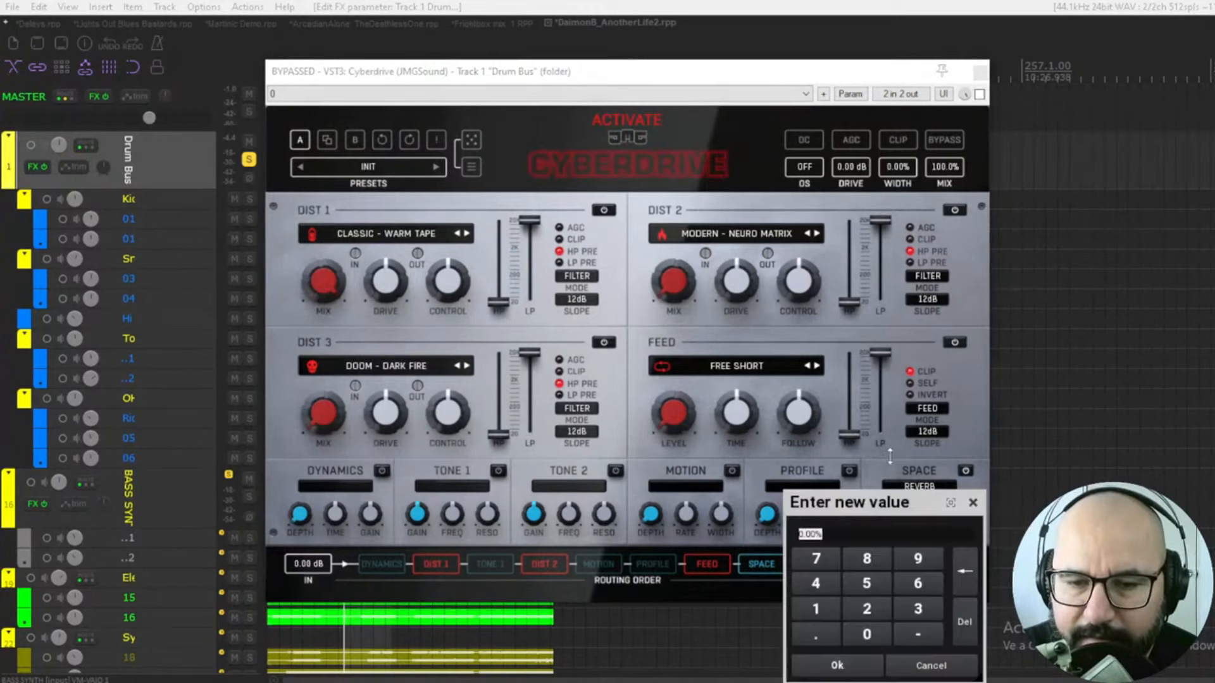
pyautogui.click(972, 502)
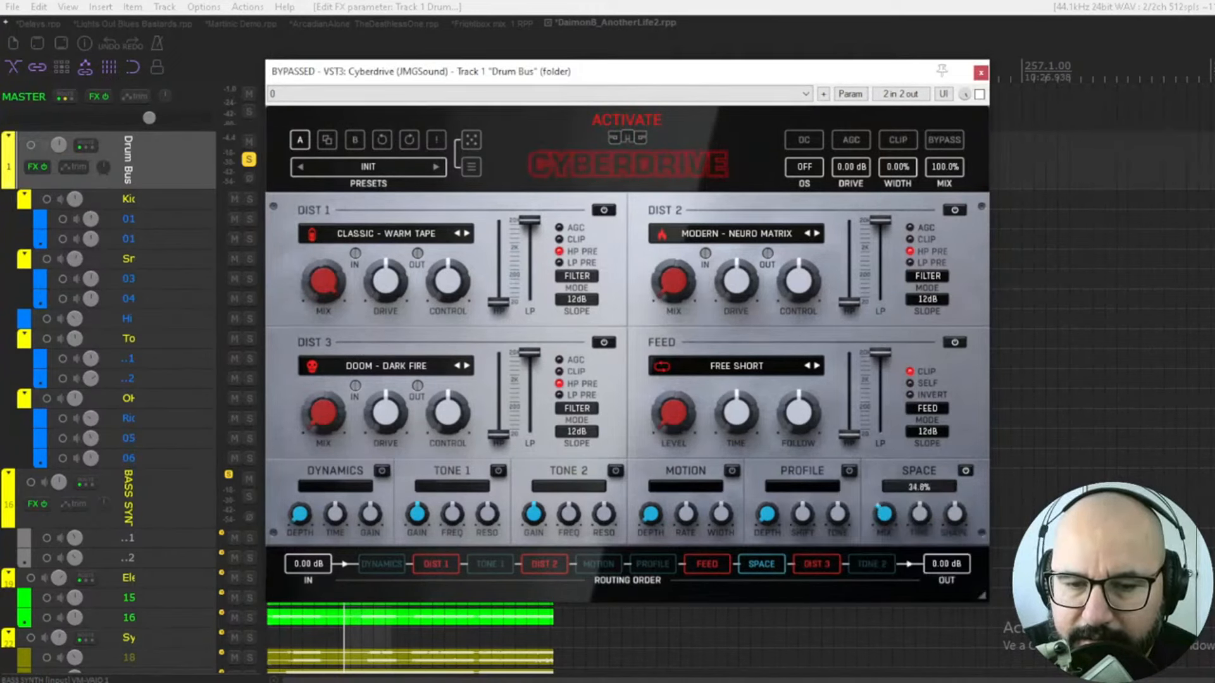
pyautogui.click(965, 471)
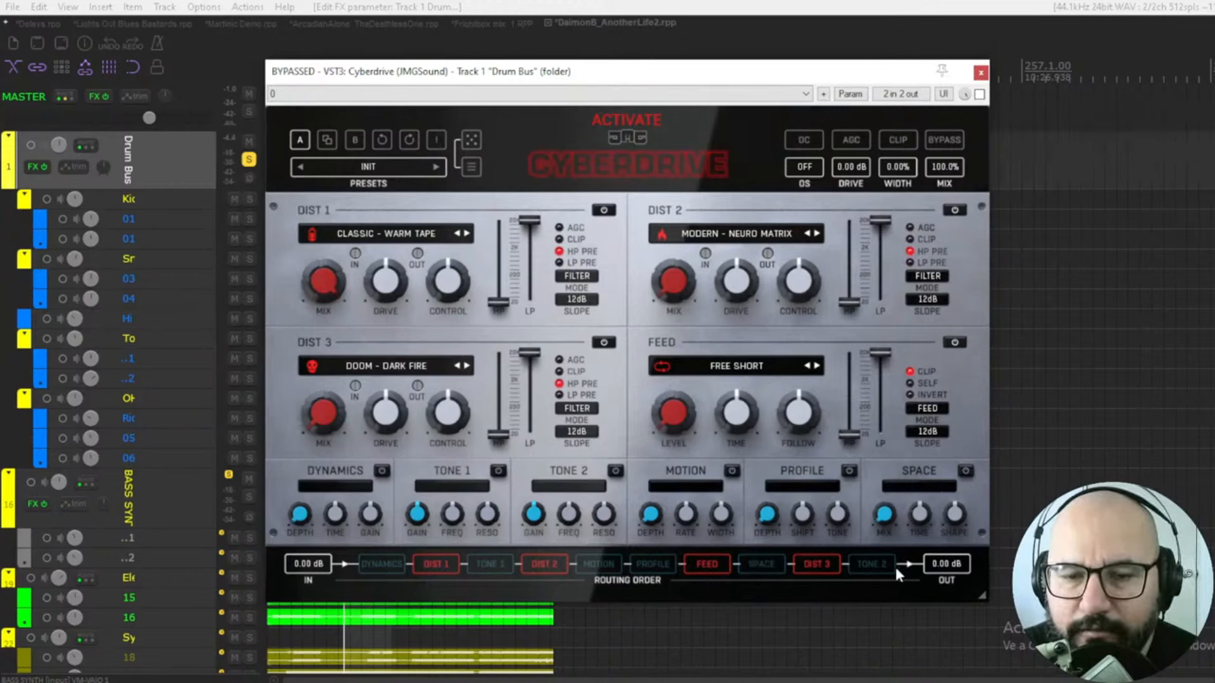
# Step: Enable the Dynamics, Tone 1, Tone 2, Motion, Profile and Space modules to fill the routing chain
pyautogui.click(382, 470)
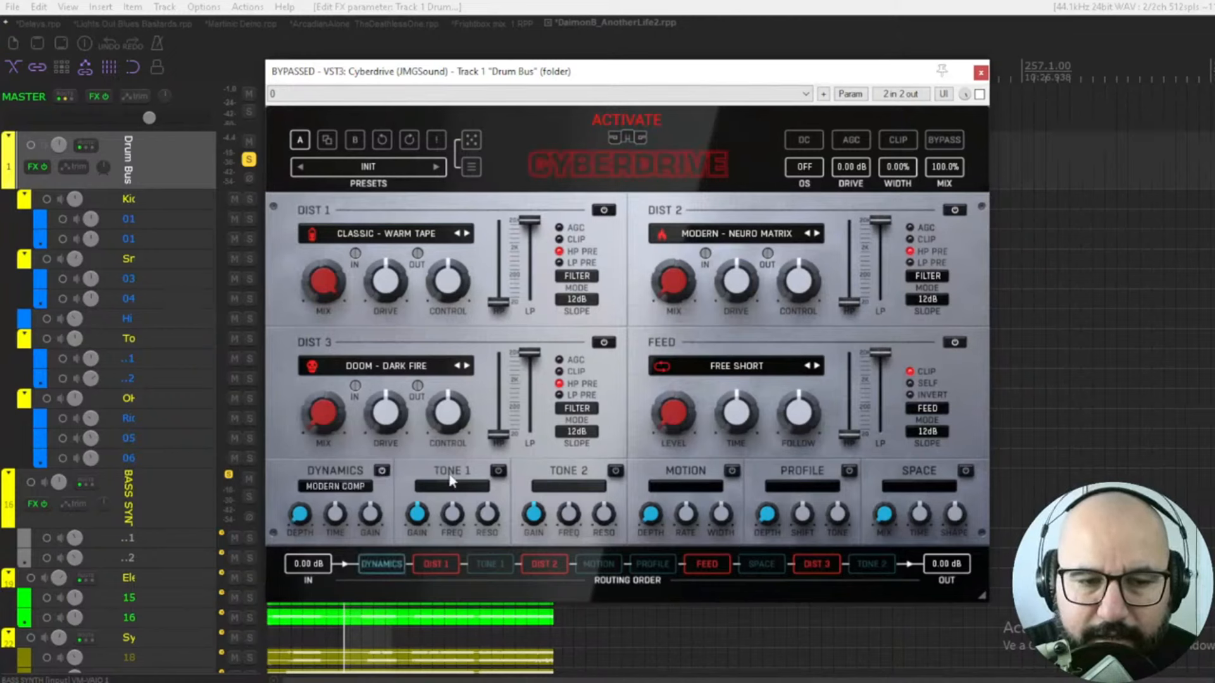
pyautogui.click(498, 470)
pyautogui.click(615, 470)
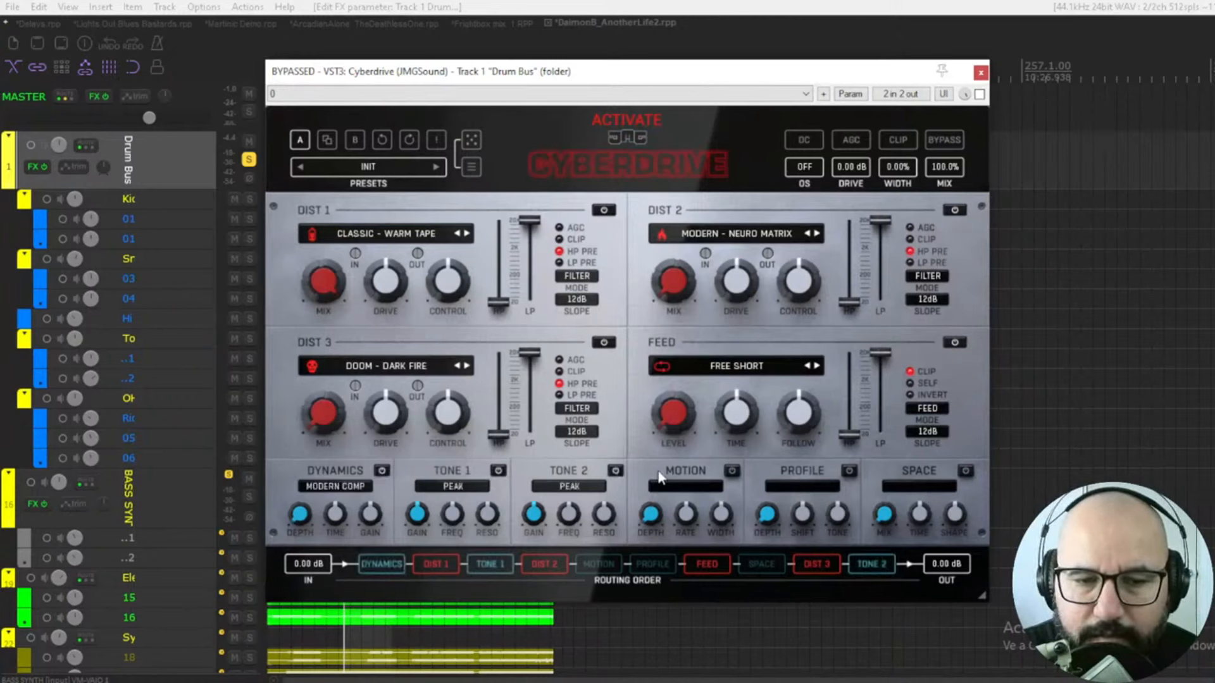
pyautogui.click(732, 471)
pyautogui.click(848, 471)
pyautogui.click(966, 472)
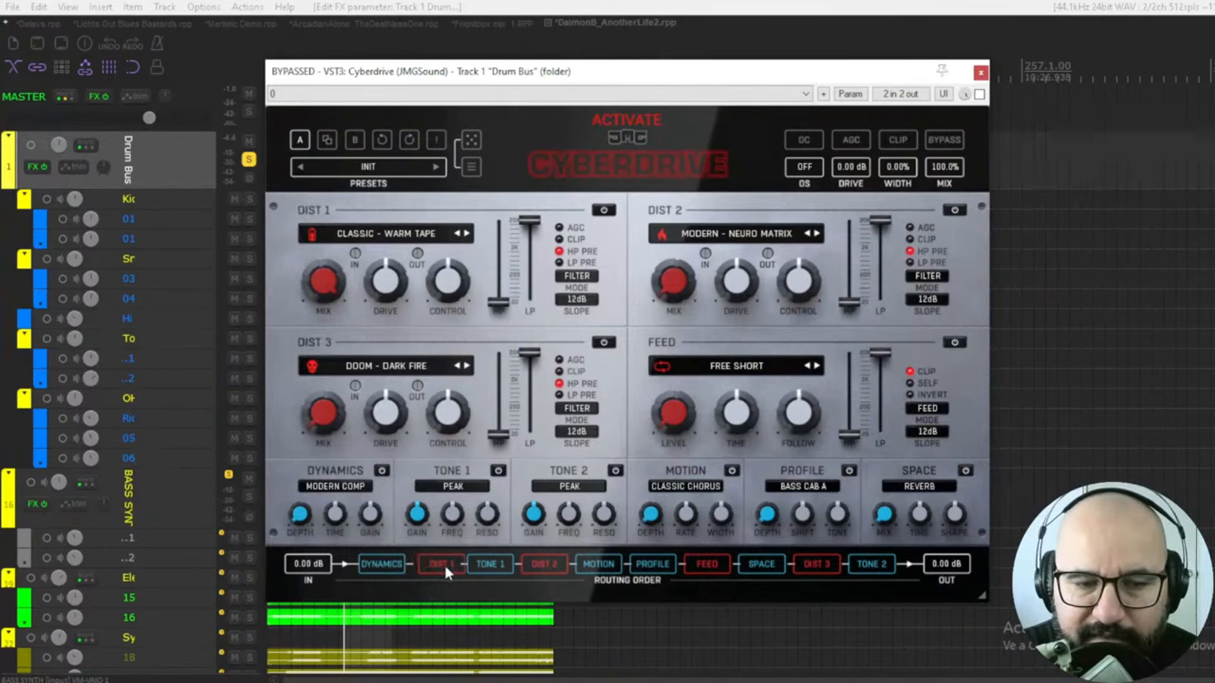
# Step: Explore the routing order by handling the Dist 1 and Dist 2 blocks and toggling Feed and Profile off and on in the chain
pyautogui.moveTo(445, 567); pyautogui.dragTo(441, 567)
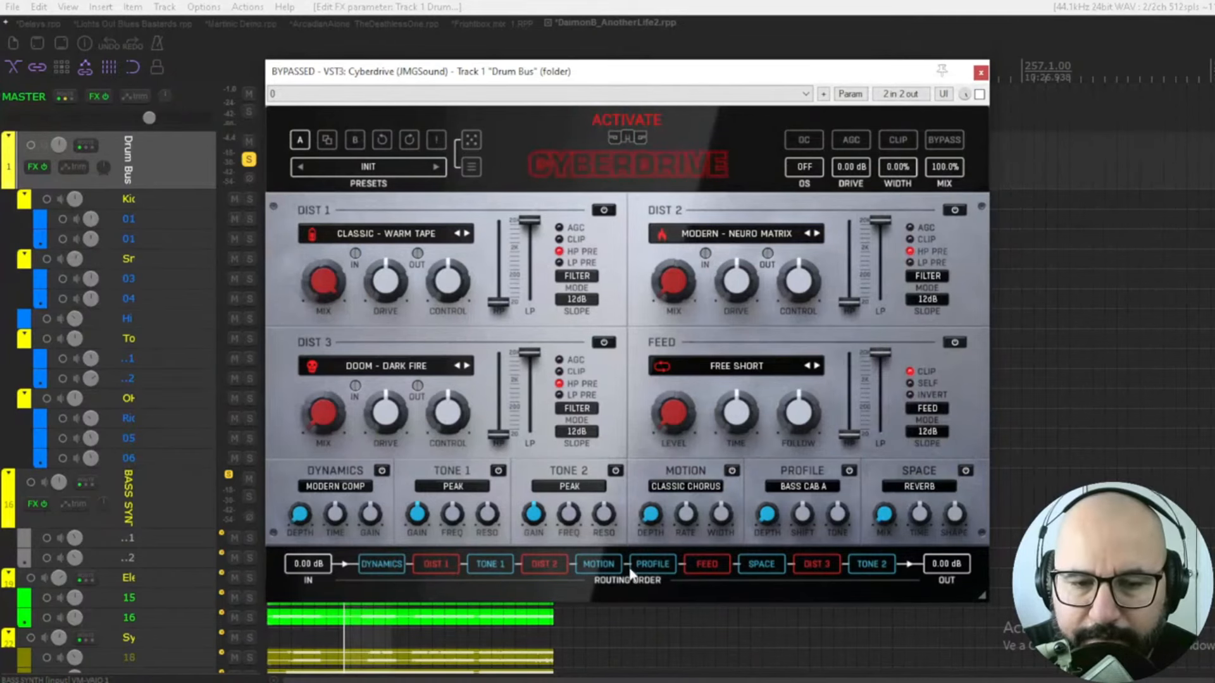
pyautogui.moveTo(545, 567)
pyautogui.mouseDown()
pyautogui.moveTo(616, 570)
pyautogui.moveTo(565, 567)
pyautogui.mouseUp()
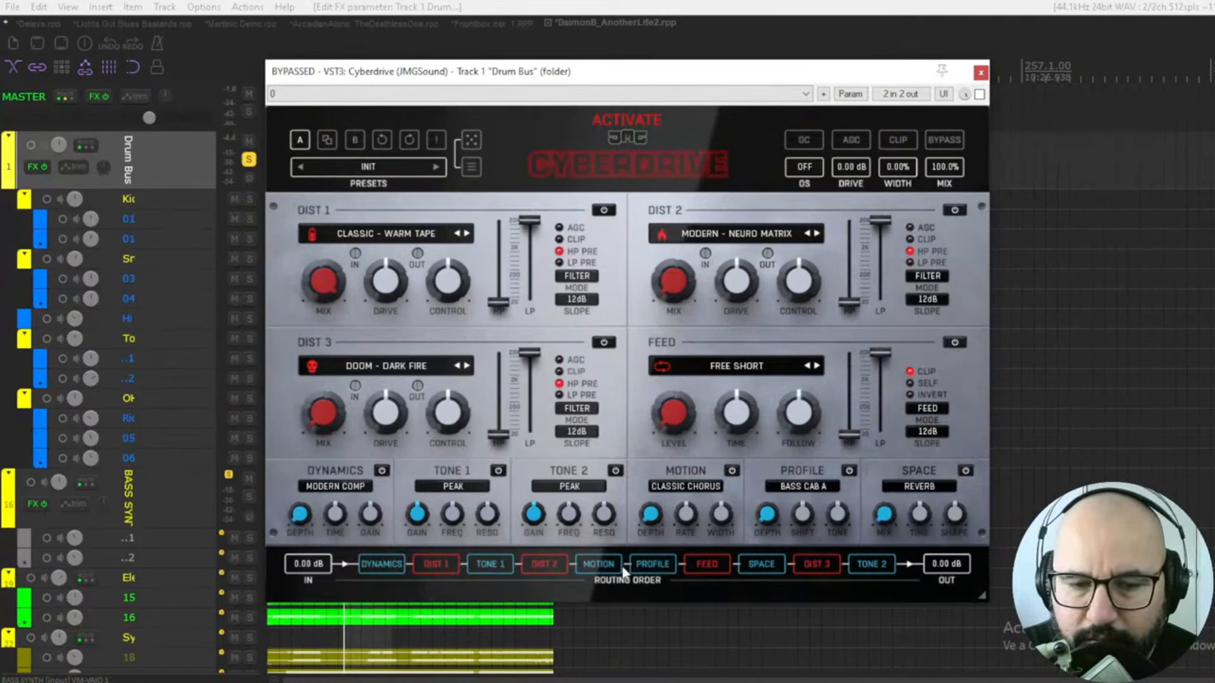
pyautogui.click(708, 562)
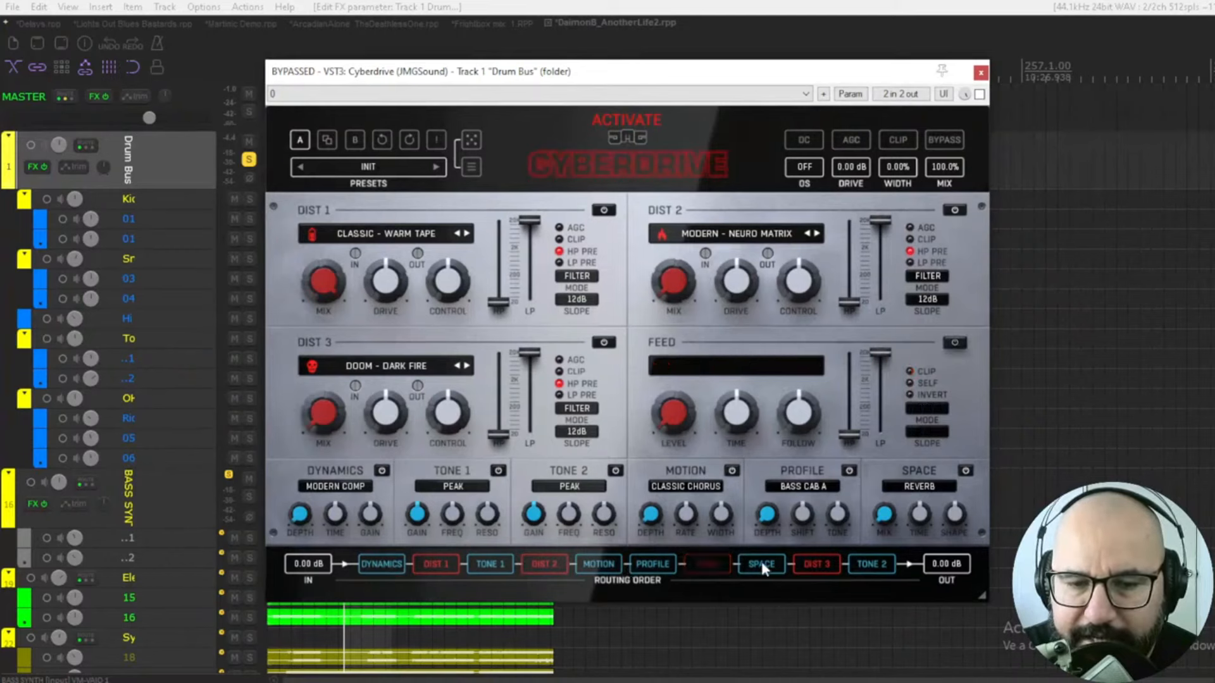
pyautogui.click(712, 563)
pyautogui.click(703, 566)
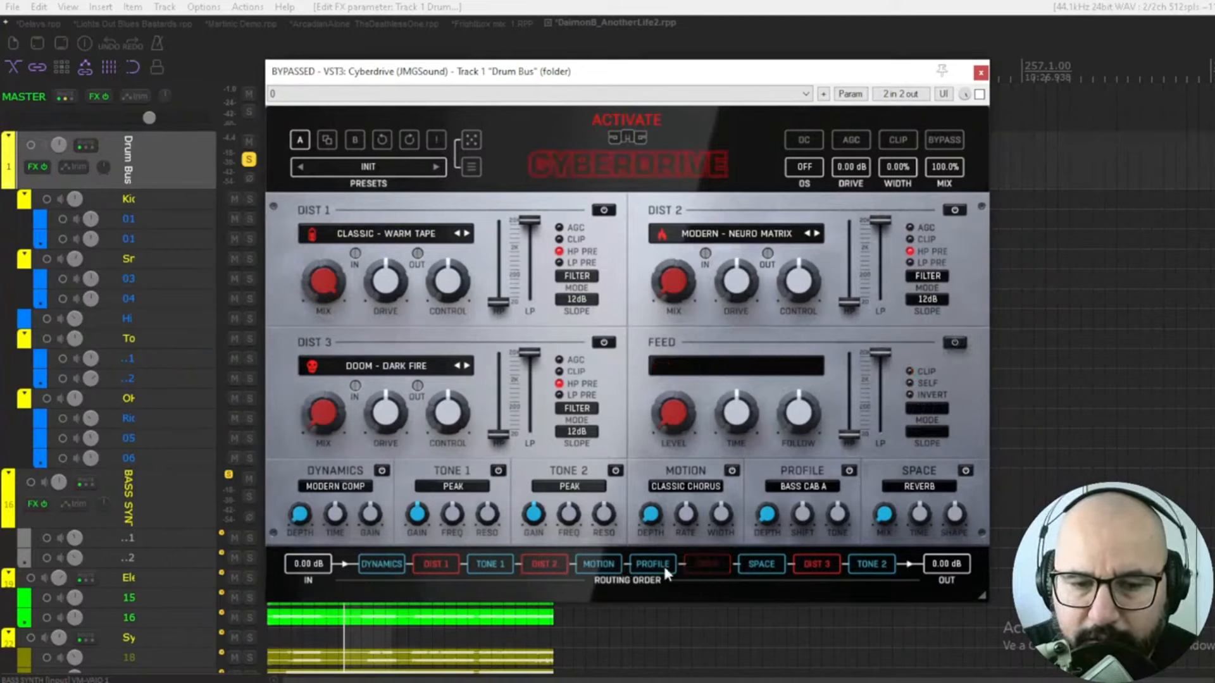
pyautogui.click(652, 565)
pyautogui.click(653, 566)
pyautogui.click(709, 566)
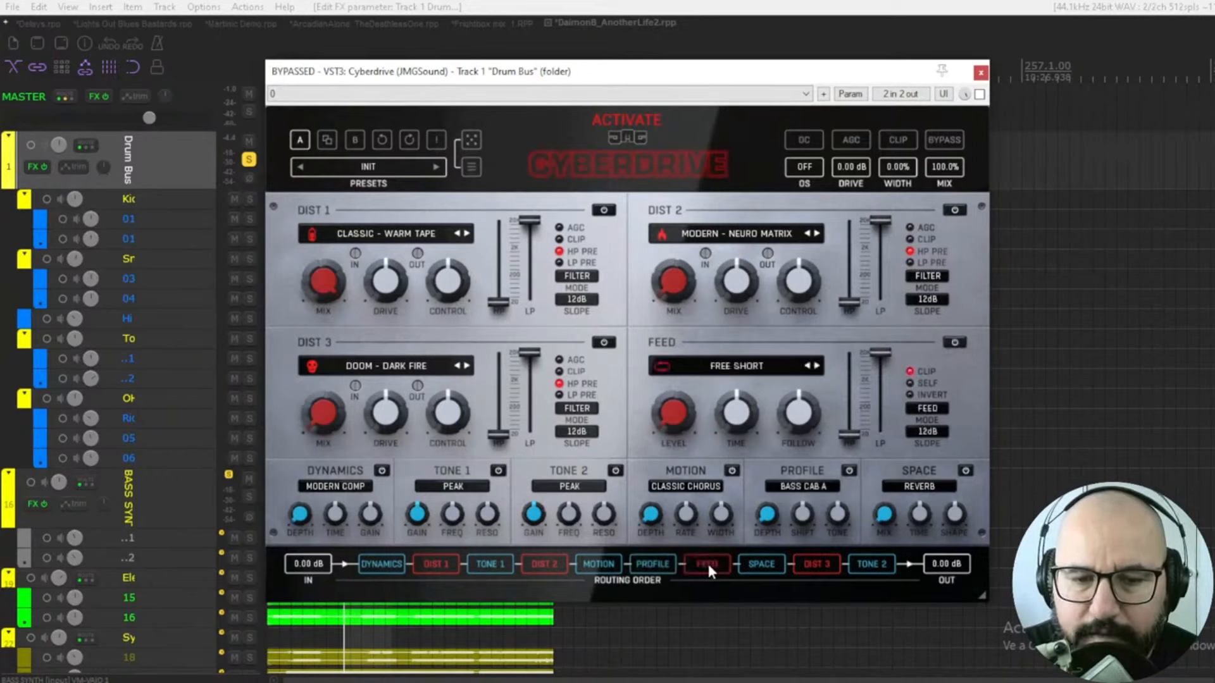
# Step: Disable the Space, Profile, Motion, Tone 2, Tone 1 and Dynamics modules
pyautogui.click(965, 472)
pyautogui.click(849, 471)
pyautogui.click(732, 471)
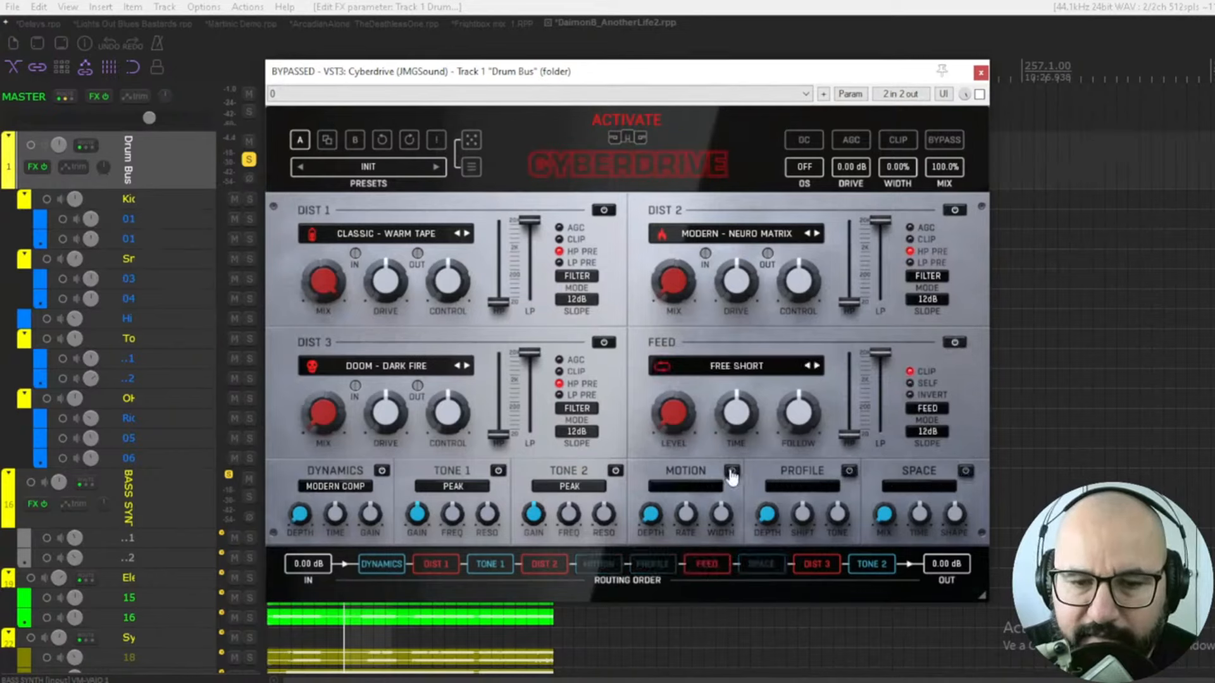
pyautogui.click(615, 471)
pyautogui.click(498, 471)
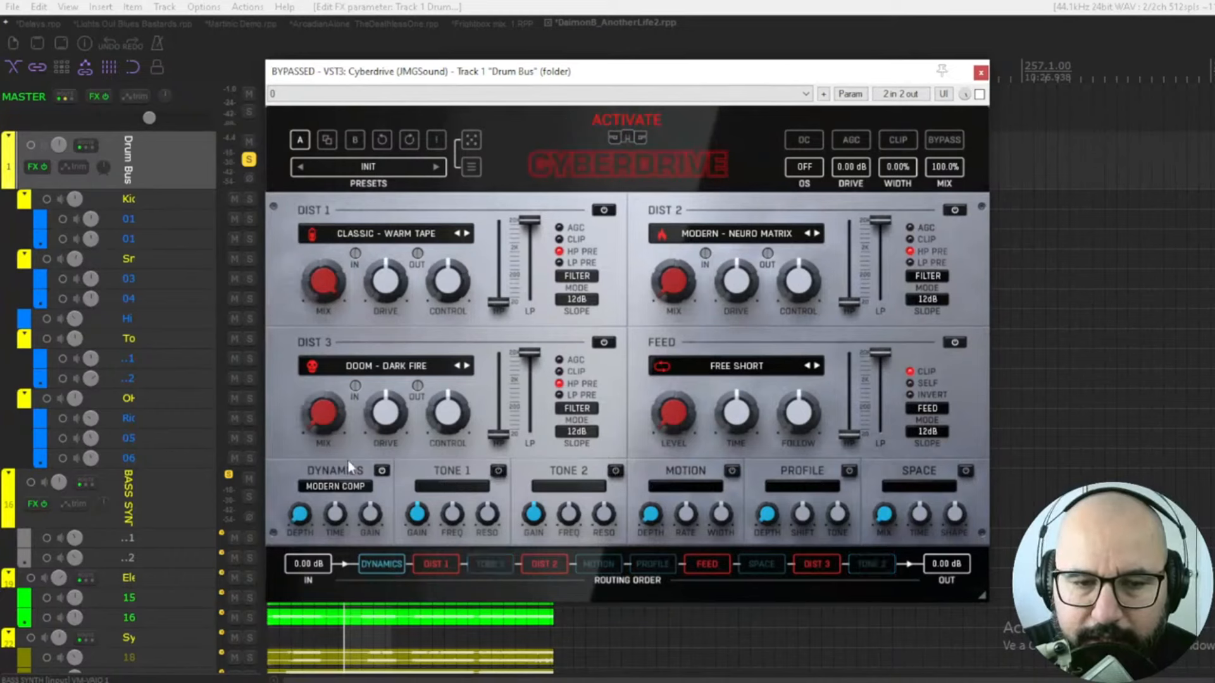
pyautogui.click(382, 471)
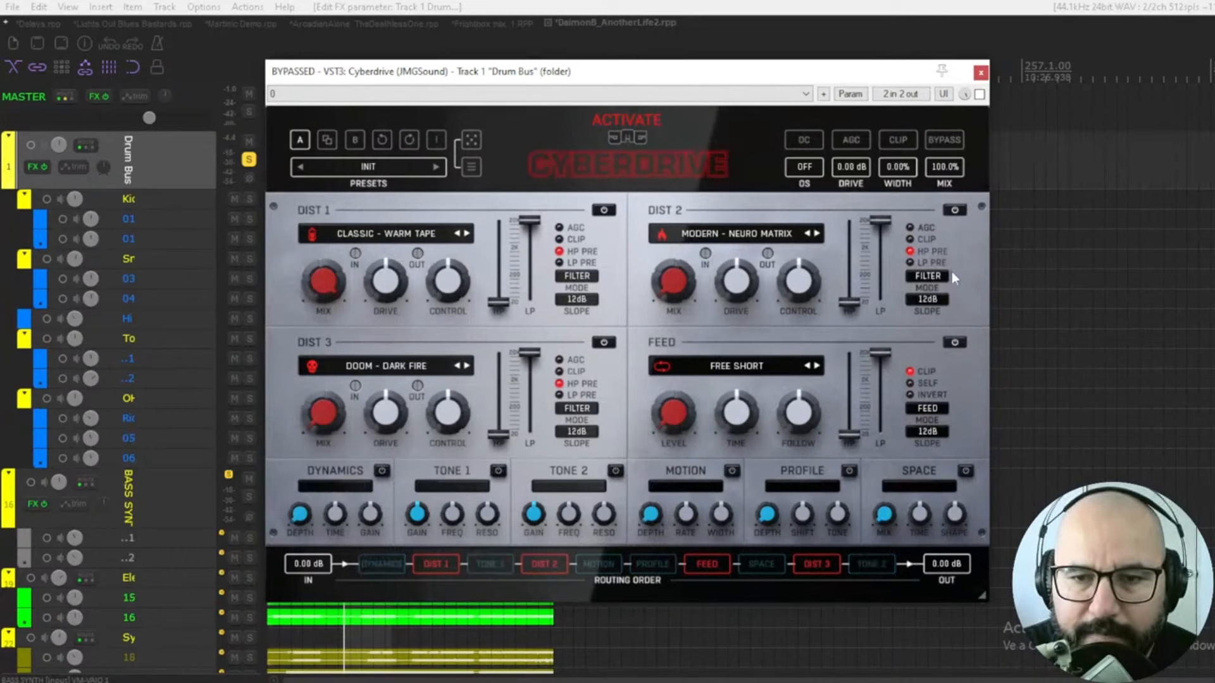
# Step: Disable the Feed module and all three Dist modules, and turn on the global DC option
pyautogui.click(954, 342)
pyautogui.click(954, 210)
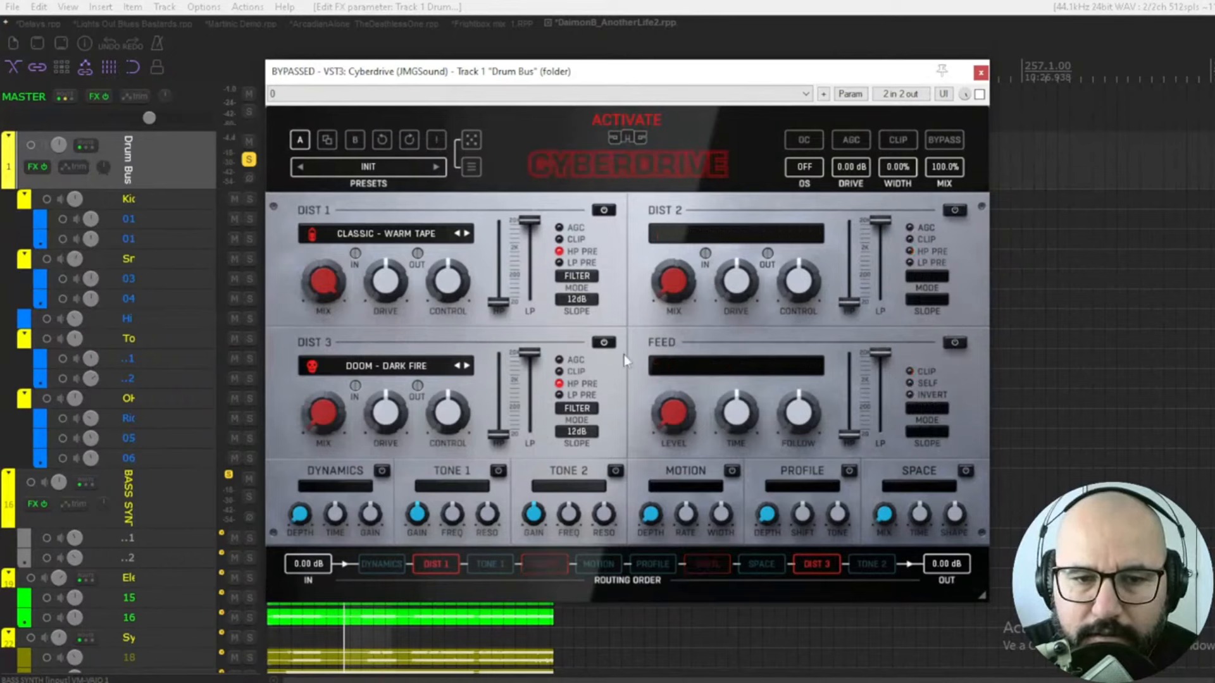
pyautogui.click(604, 342)
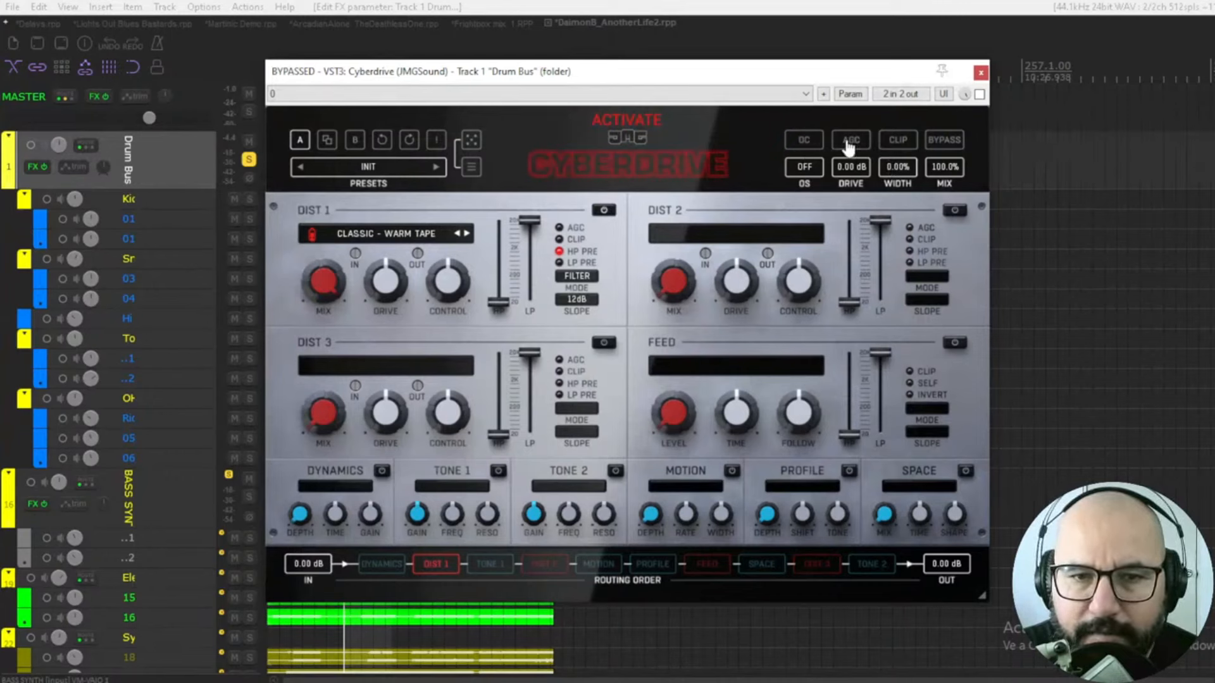
pyautogui.click(807, 146)
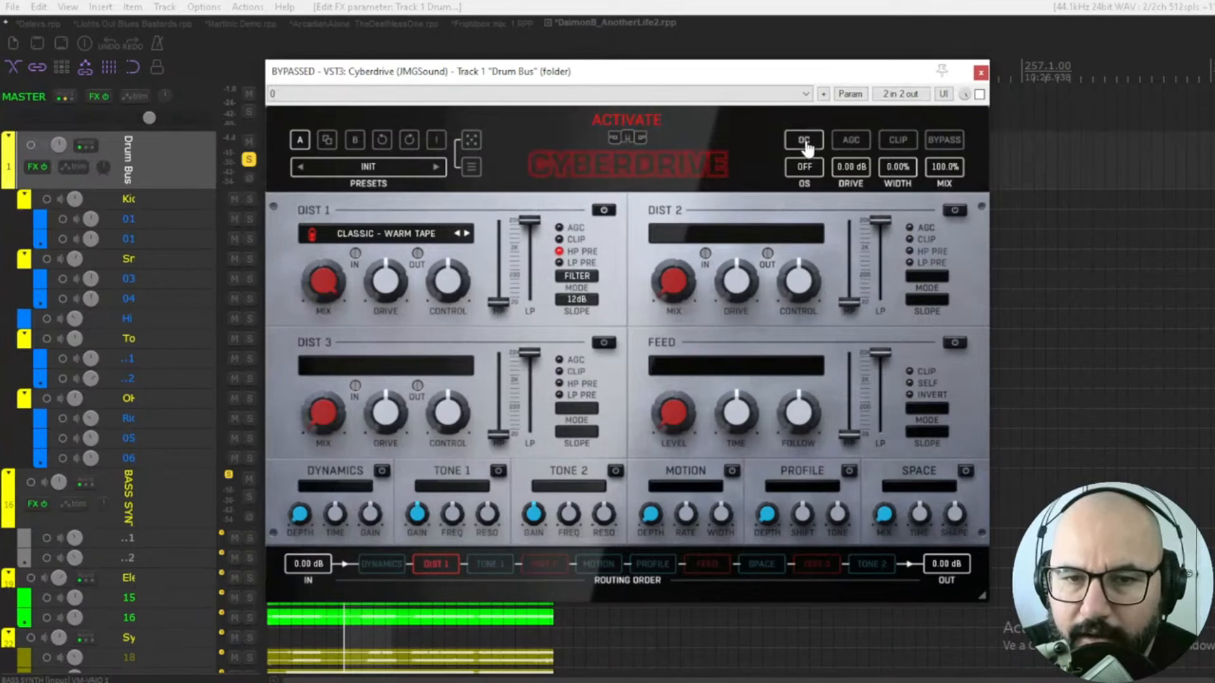
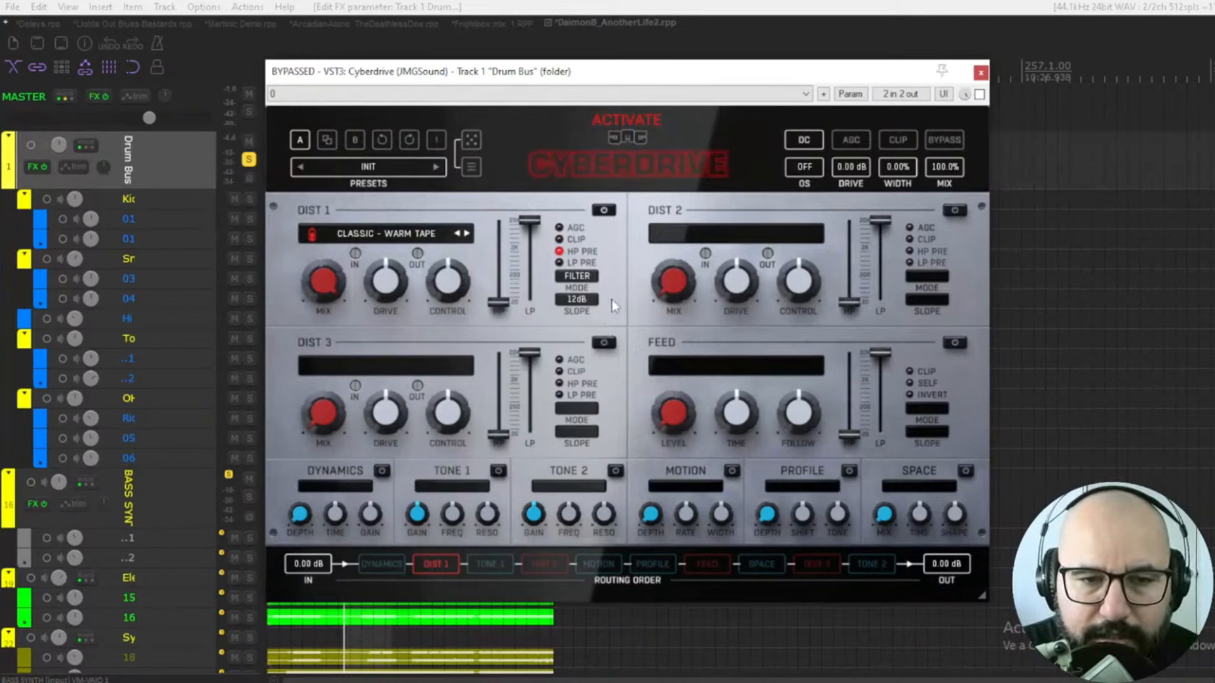
pyautogui.click(436, 563)
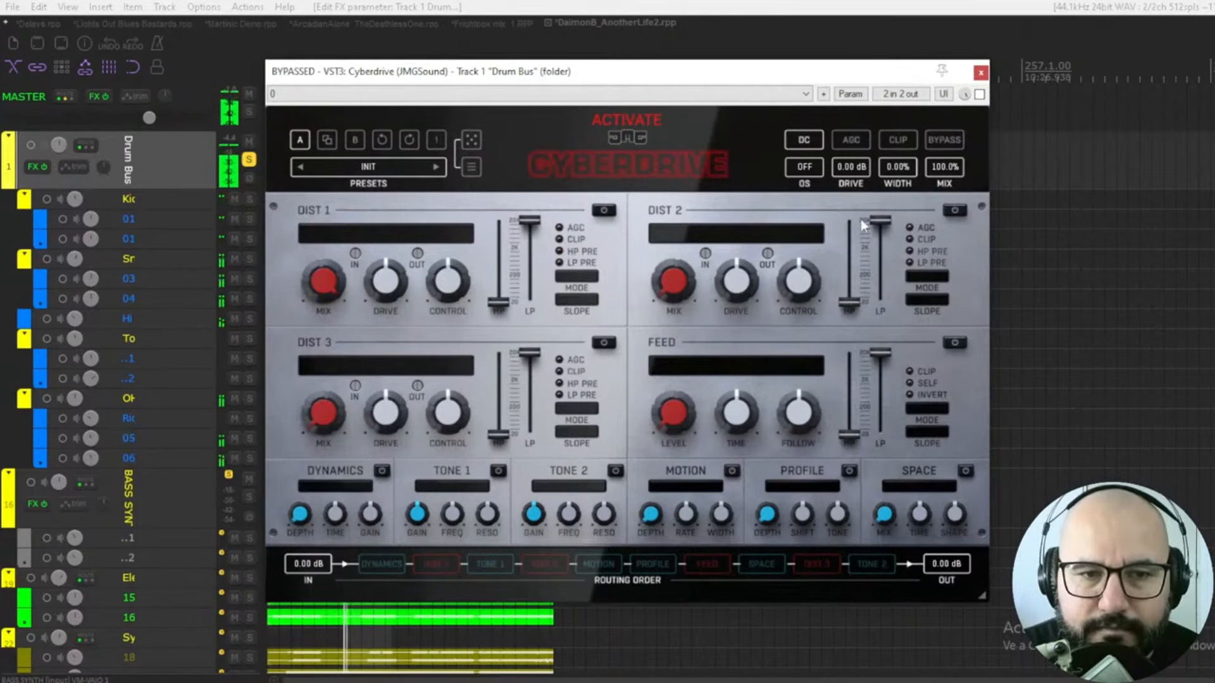
# Step: Take the plugin out of bypass with Dist 1 and global AGC enabled, and compare the drum sound against bypass
pyautogui.click(980, 94)
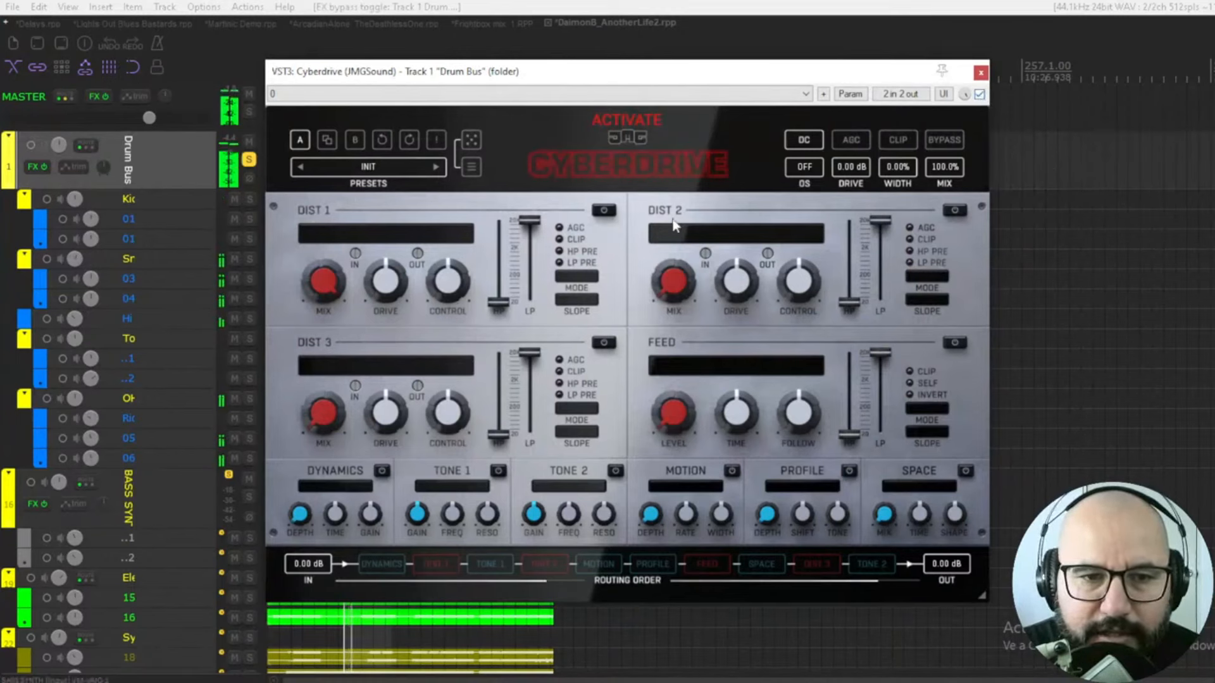
pyautogui.click(604, 211)
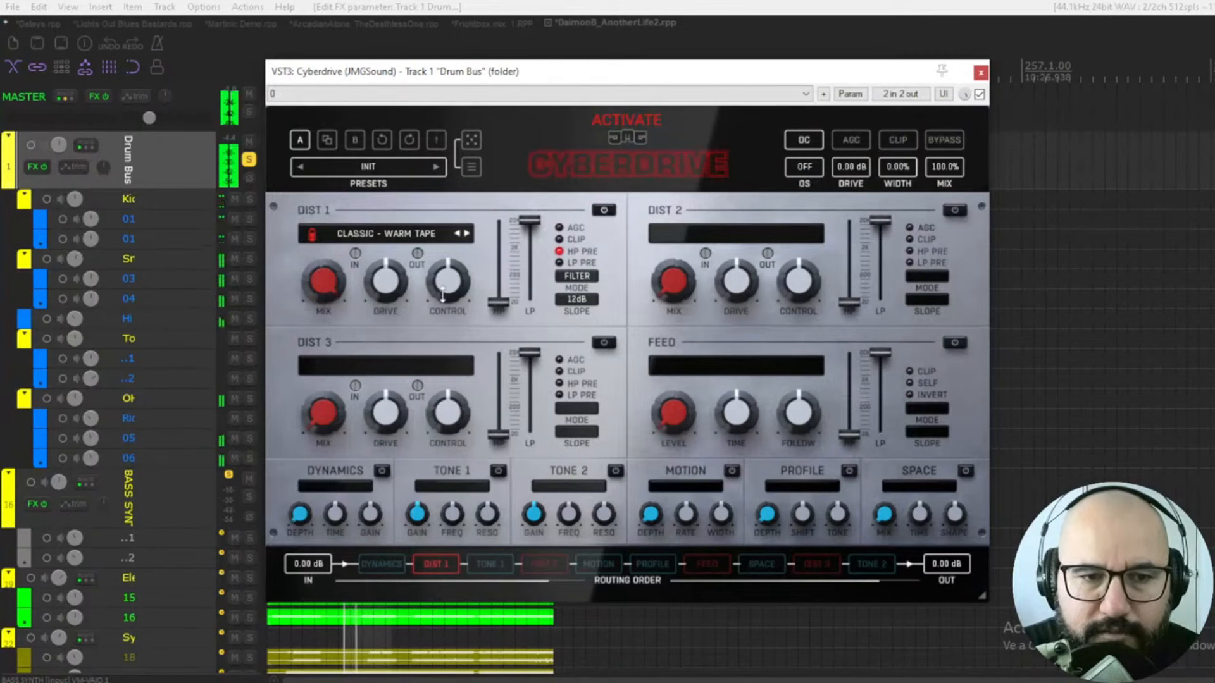
pyautogui.click(851, 140)
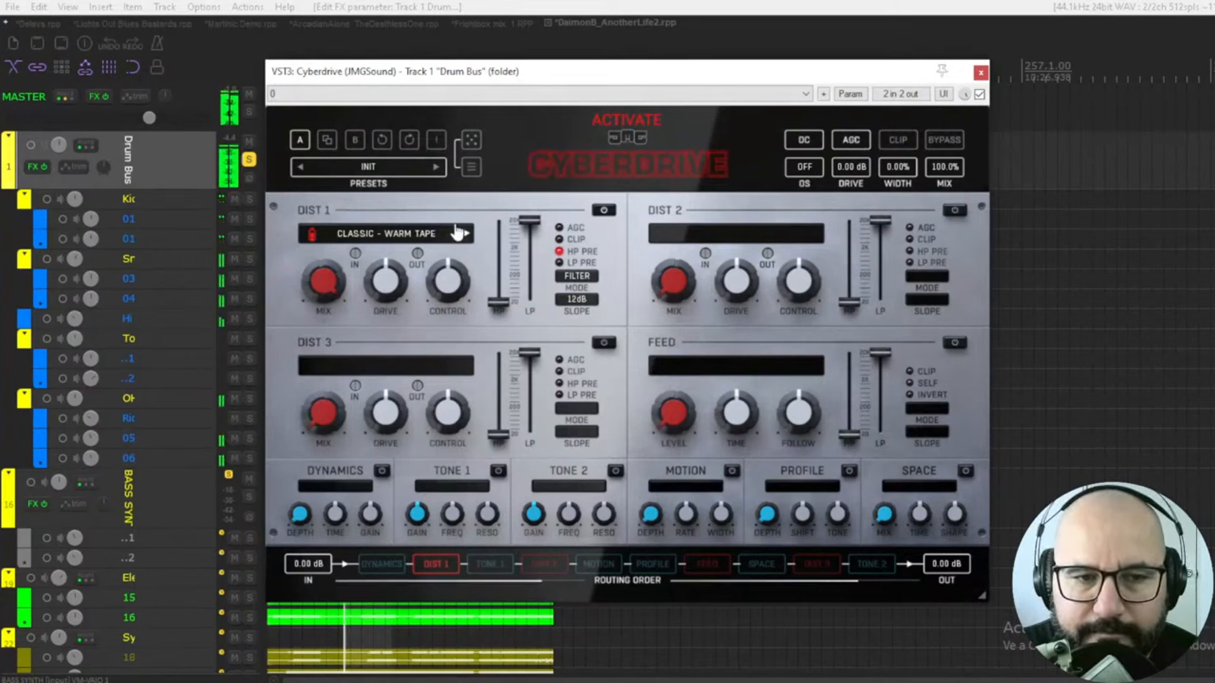
pyautogui.click(979, 95)
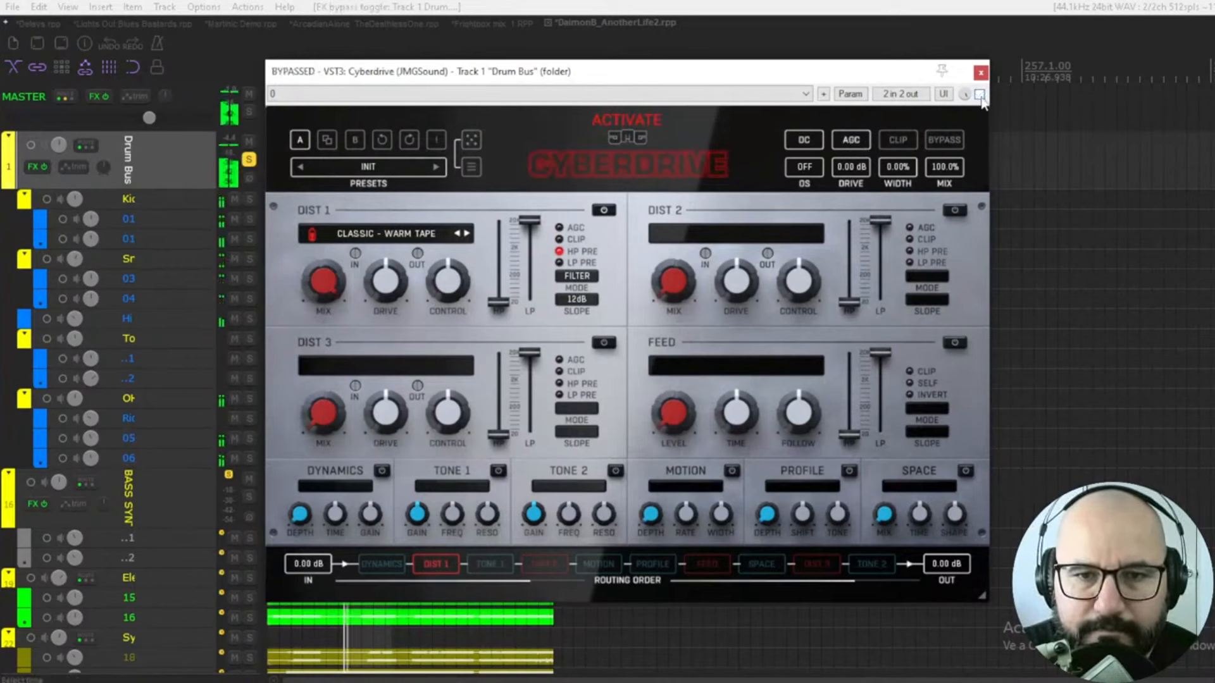
pyautogui.click(980, 95)
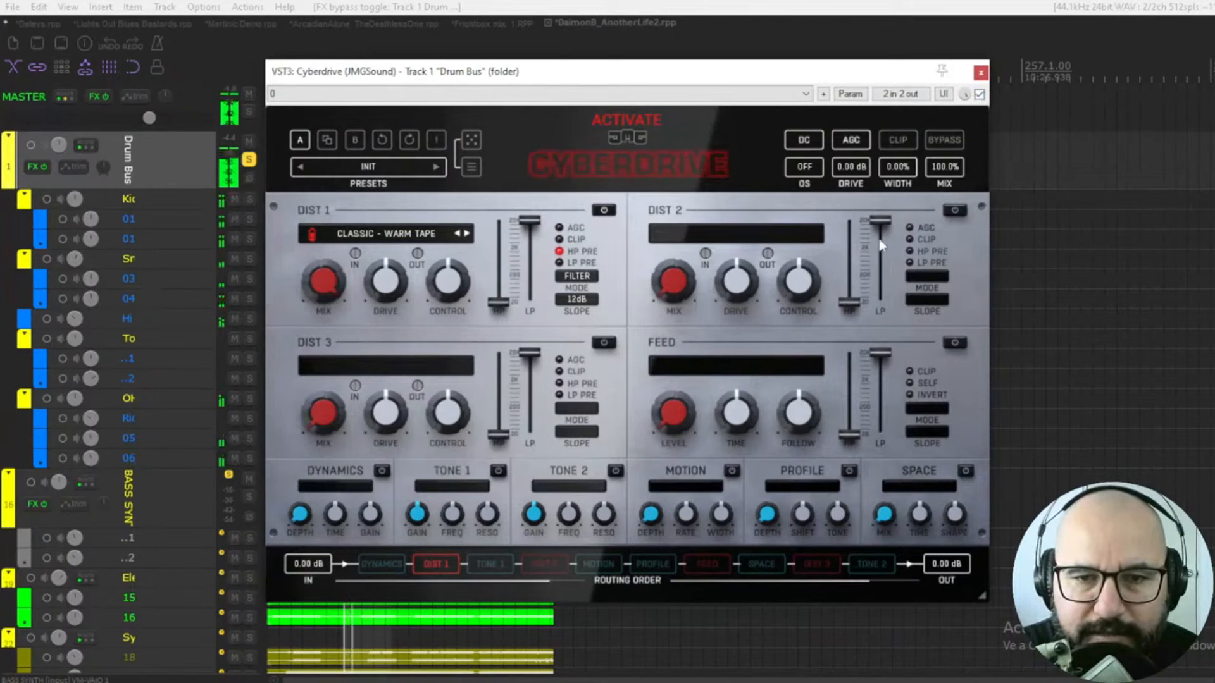
# Step: Enable Dist 2 and change its distortion type to Modern - Quantum Rift
pyautogui.click(954, 210)
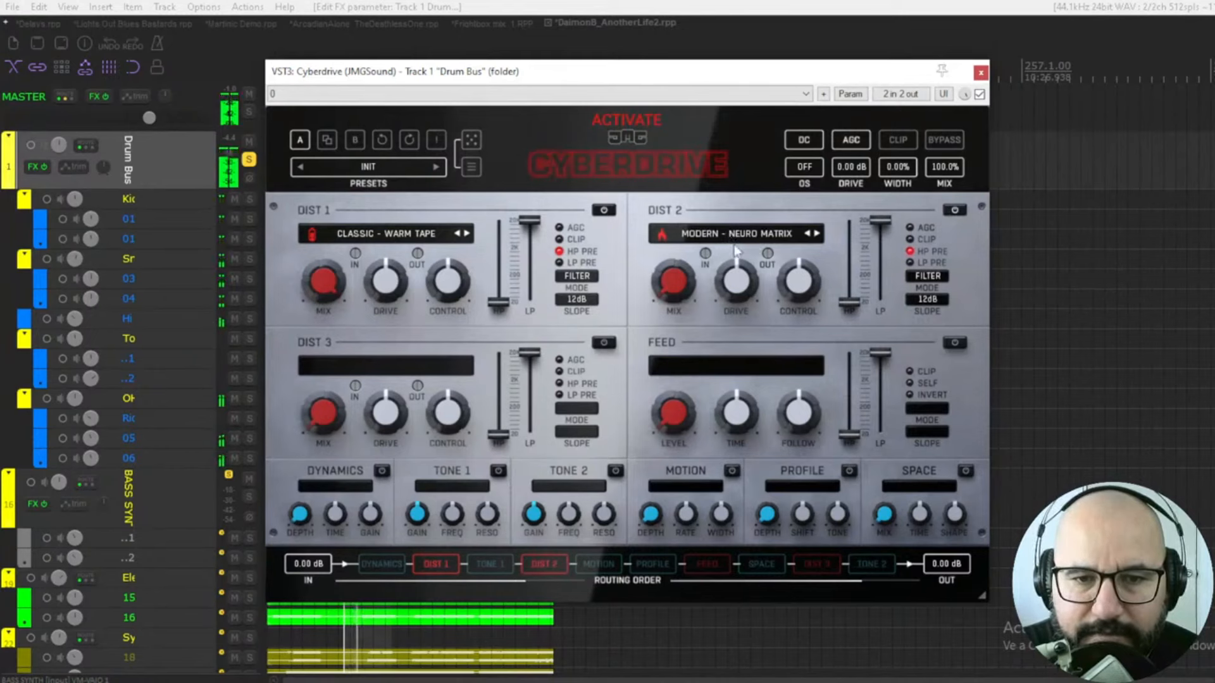
pyautogui.click(817, 234)
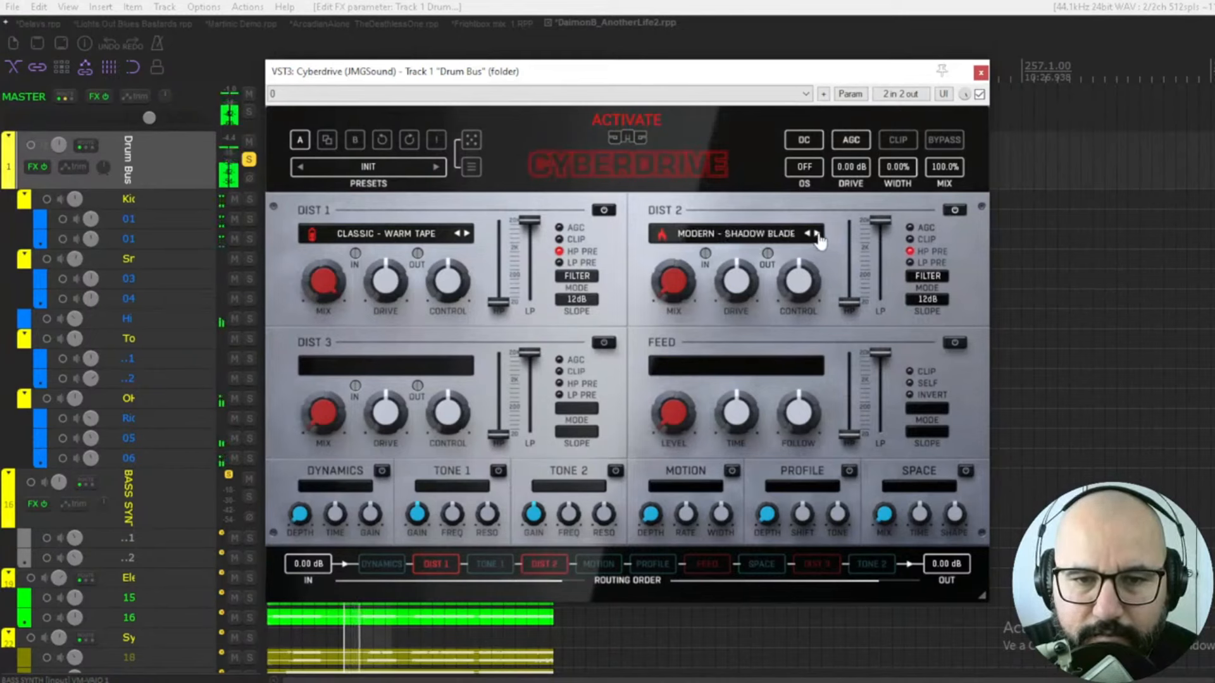
pyautogui.click(817, 234)
# Step: Lower Dist 2's mix while auditioning it with Dist 1 disabled, and re-enable Dist 1 with a reduced mix
pyautogui.moveTo(672, 282); pyautogui.dragTo(672, 269)
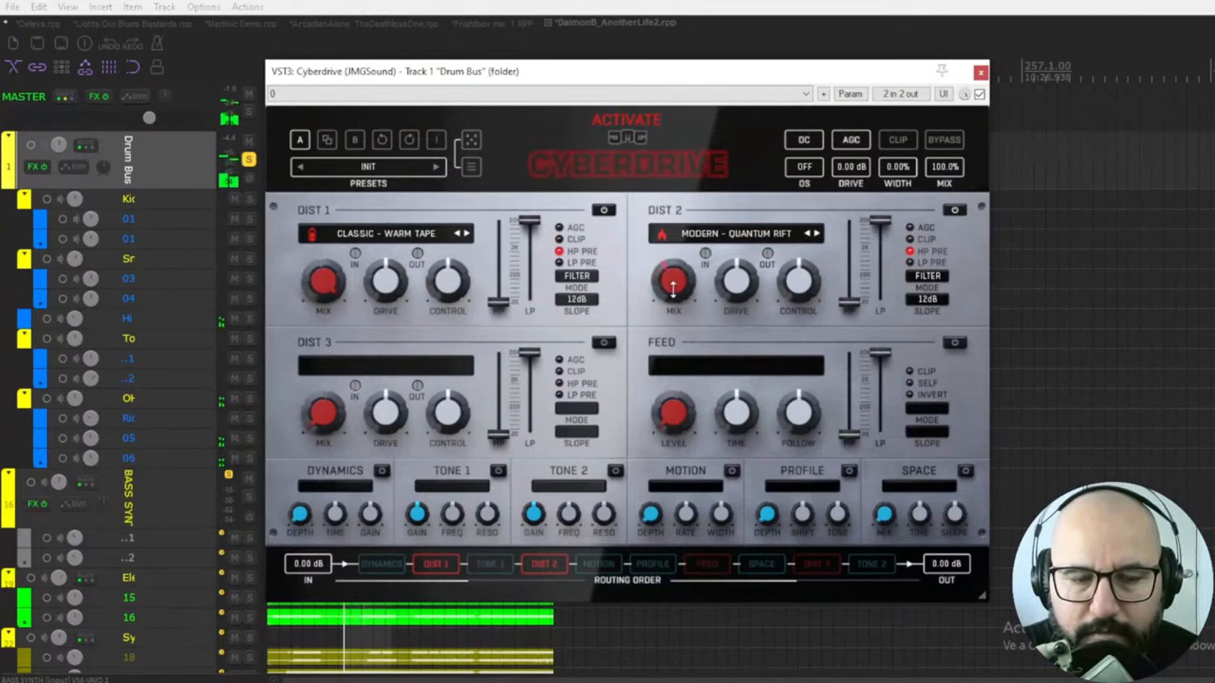
pyautogui.click(603, 210)
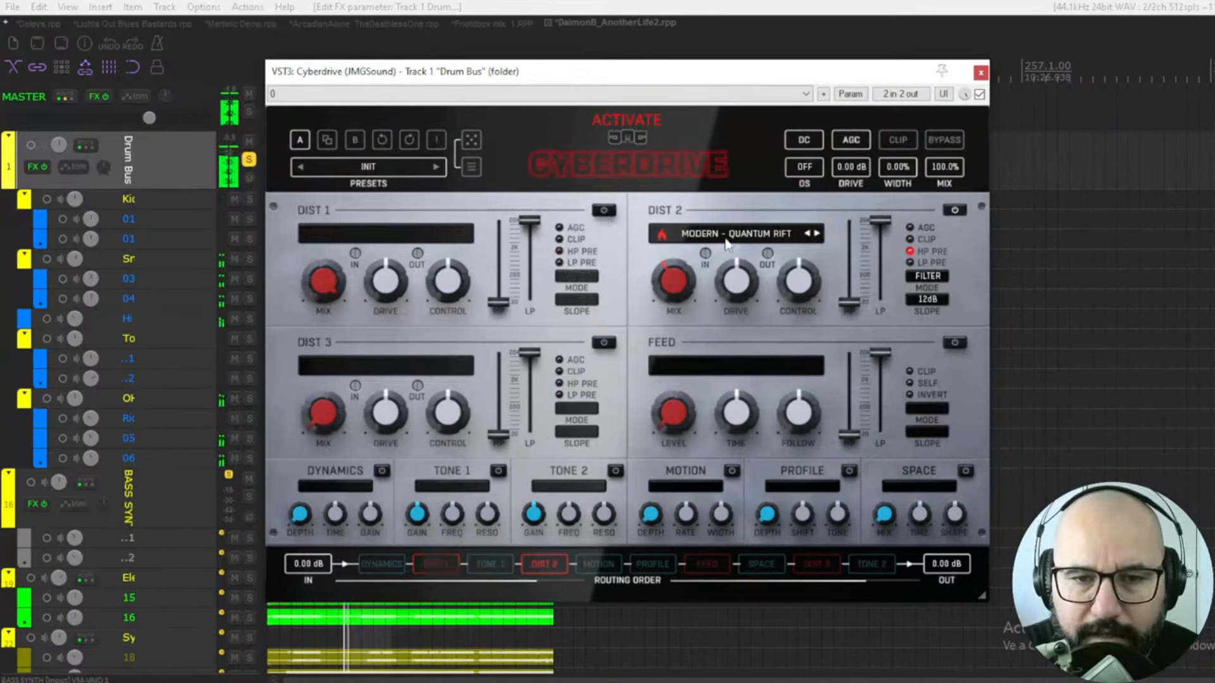
pyautogui.moveTo(677, 275)
pyautogui.mouseDown()
pyautogui.moveTo(677, 339)
pyautogui.moveTo(671, 268)
pyautogui.mouseUp()
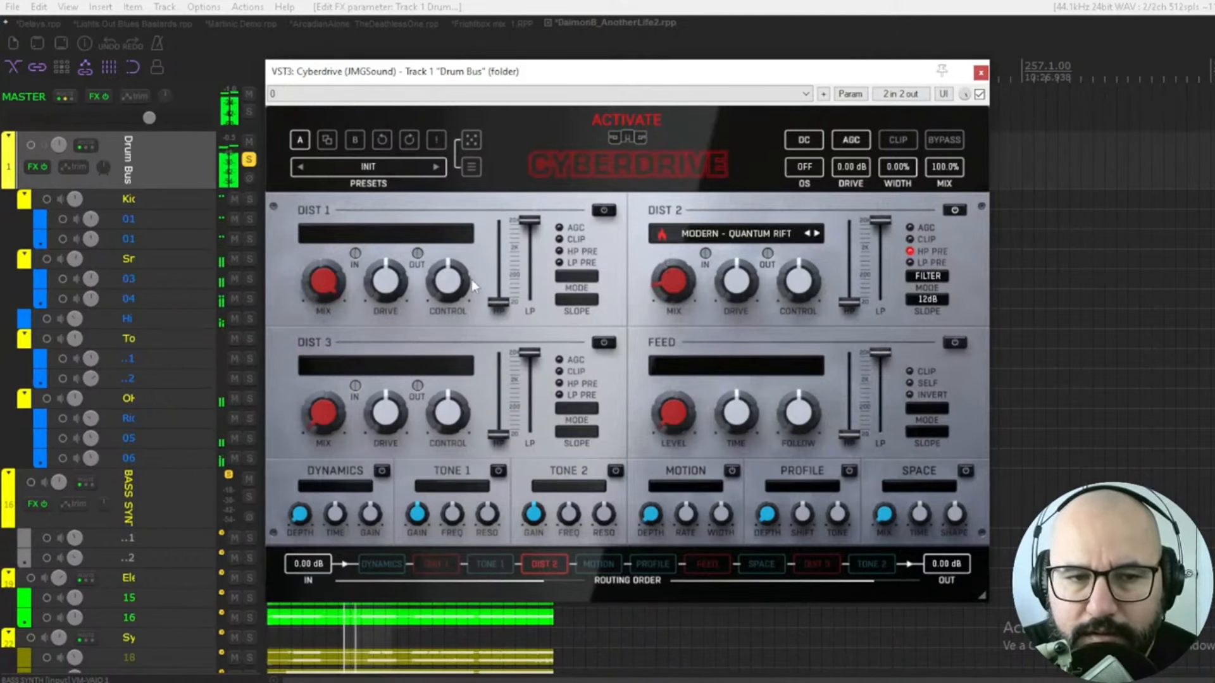
pyautogui.click(604, 210)
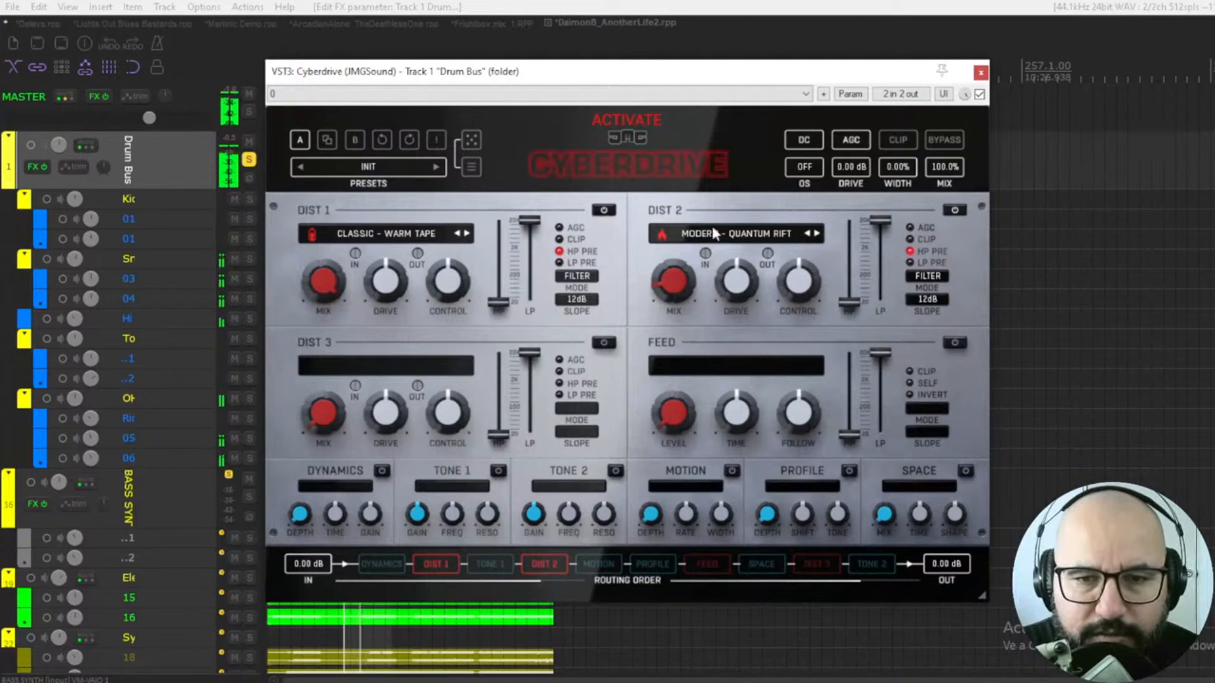
pyautogui.moveTo(322, 283); pyautogui.dragTo(322, 318)
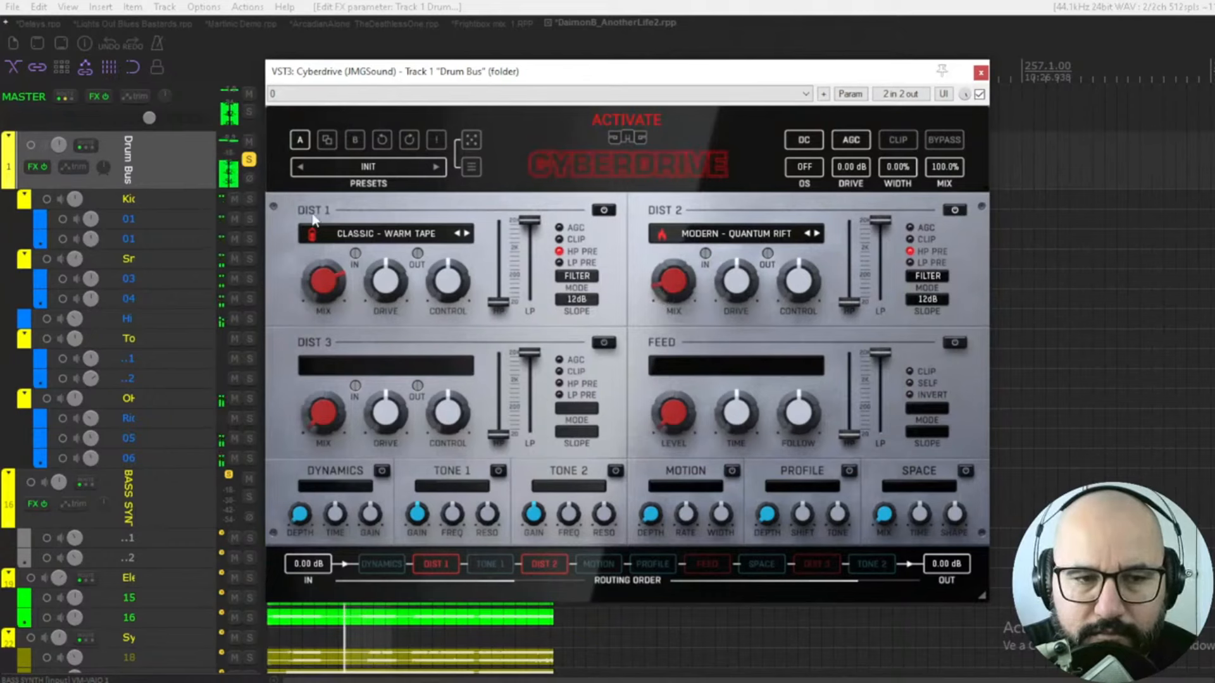
# Step: Disable Dist 1 and Dist 2, and enable Dist 3 to hear its Doom - Dark Fire distortion alone
pyautogui.click(604, 210)
pyautogui.click(953, 211)
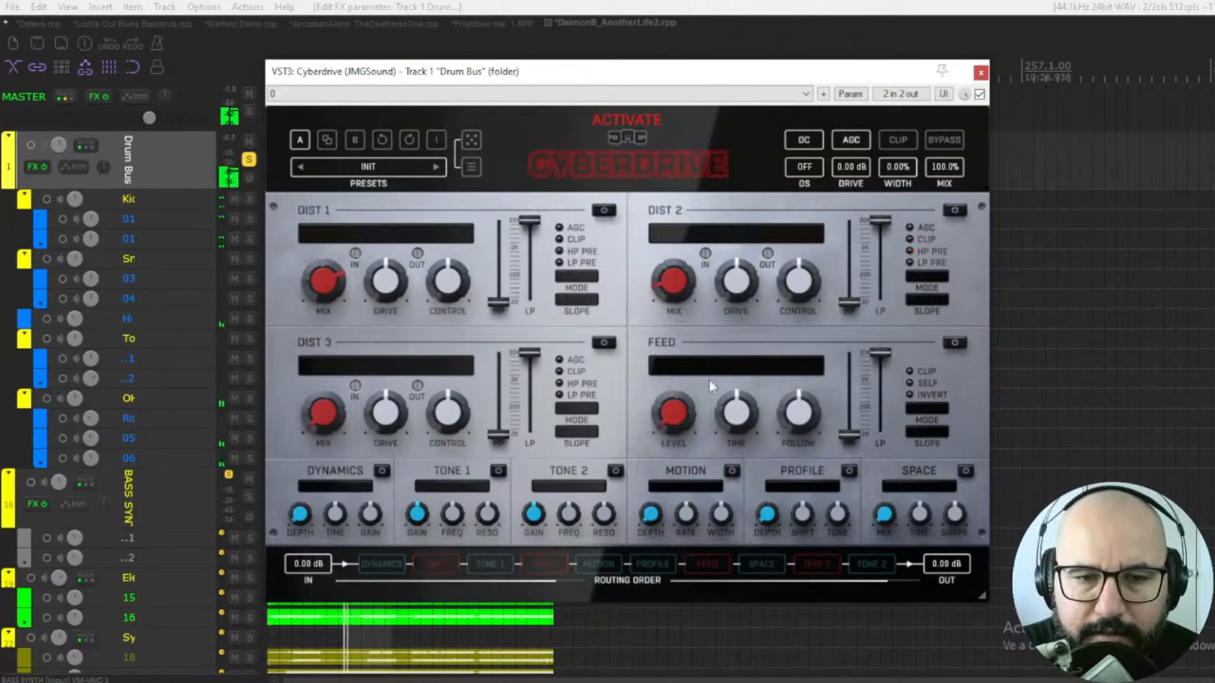
pyautogui.click(604, 343)
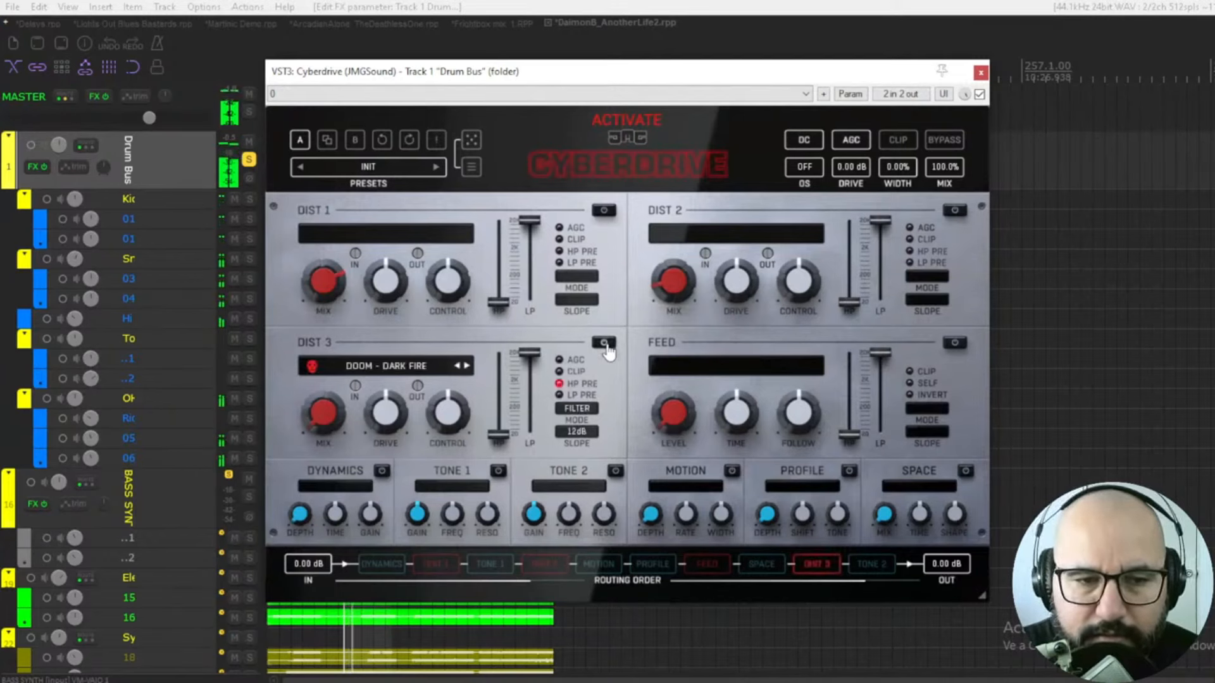
# Step: Reduce Dist 3's mix and drive, and narrow its filter range by raising the high-pass and lowering the low-pass
pyautogui.moveTo(323, 413); pyautogui.dragTo(323, 423)
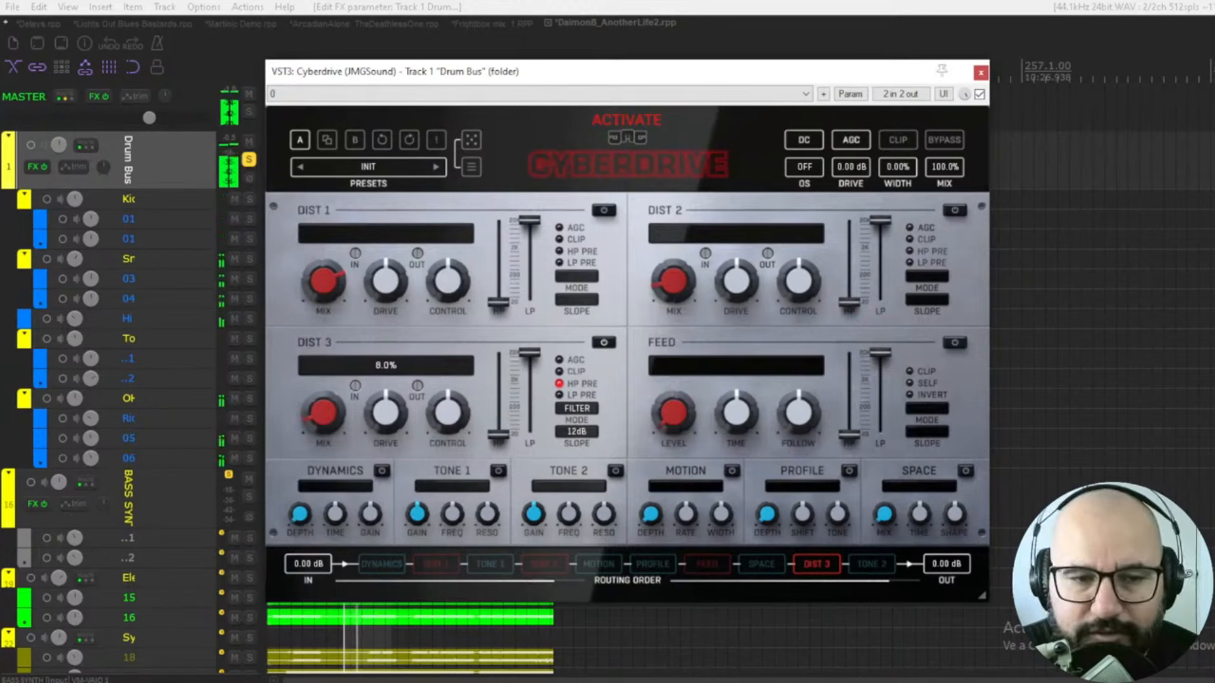
pyautogui.moveTo(322, 423); pyautogui.dragTo(375, 468)
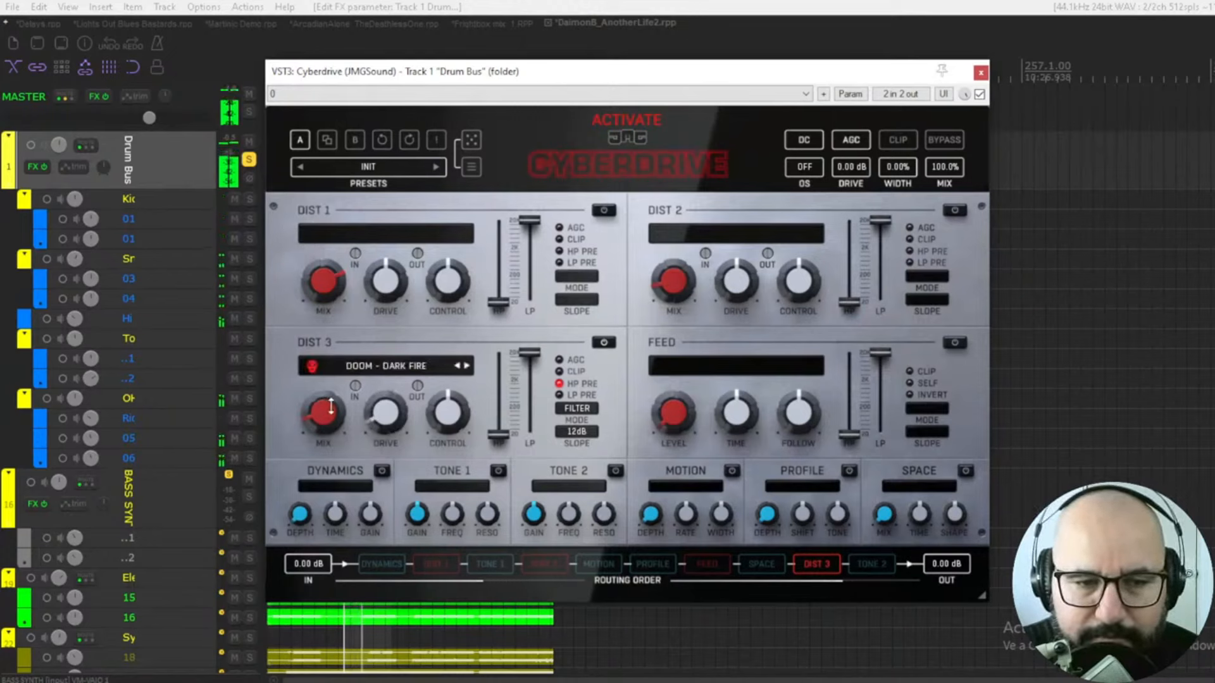
pyautogui.doubleClick(330, 402)
pyautogui.press('Escape')
pyautogui.moveTo(326, 409); pyautogui.dragTo(325, 478)
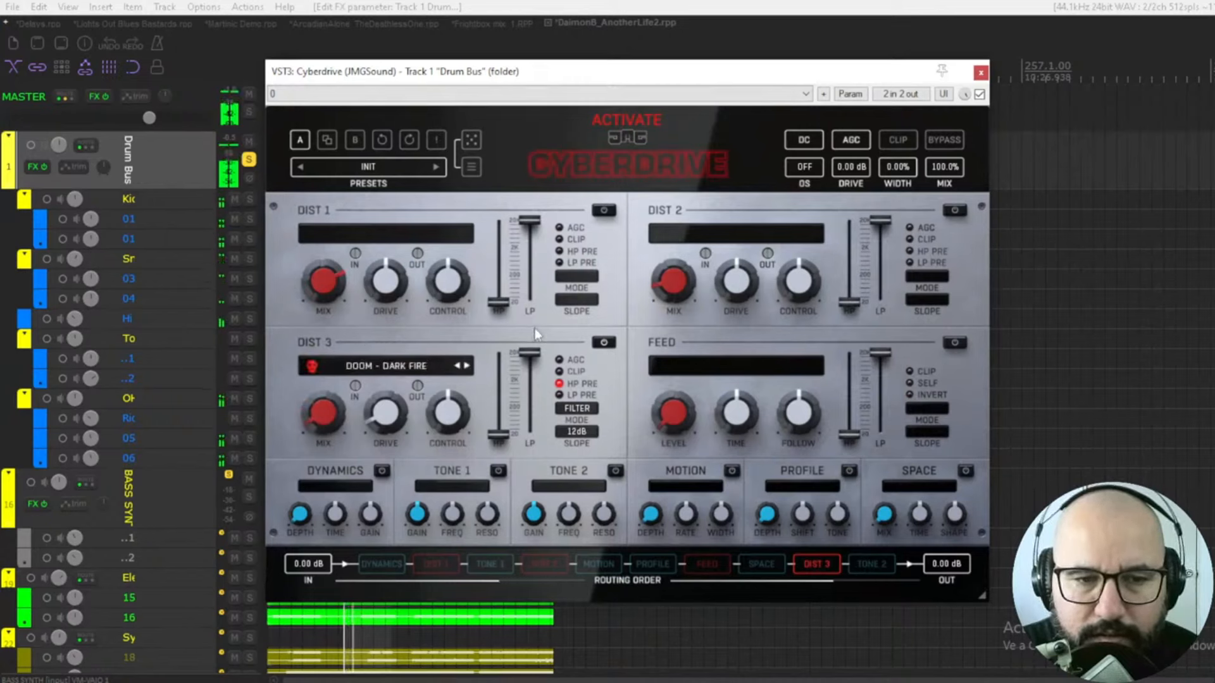
pyautogui.moveTo(501, 434); pyautogui.dragTo(501, 416)
pyautogui.moveTo(530, 354); pyautogui.dragTo(530, 367)
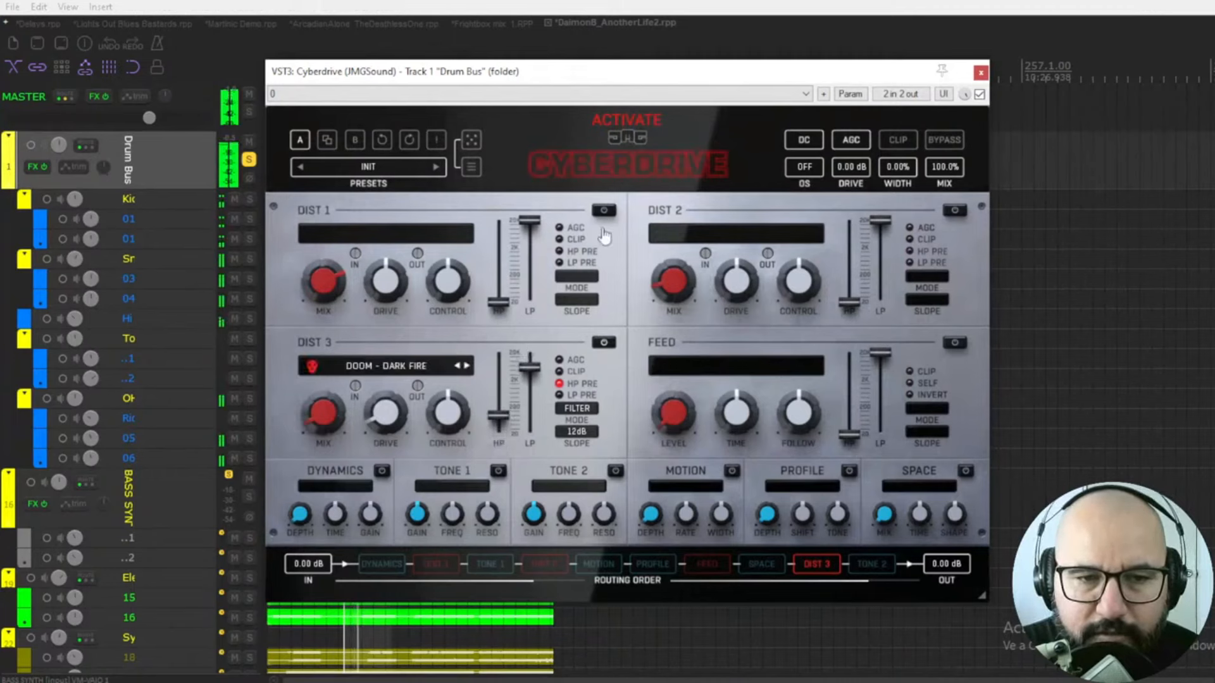
# Step: Re-enable Dist 1 and Dist 2 alongside Dist 3, and turn on the global Clip option
pyautogui.click(604, 210)
pyautogui.click(955, 210)
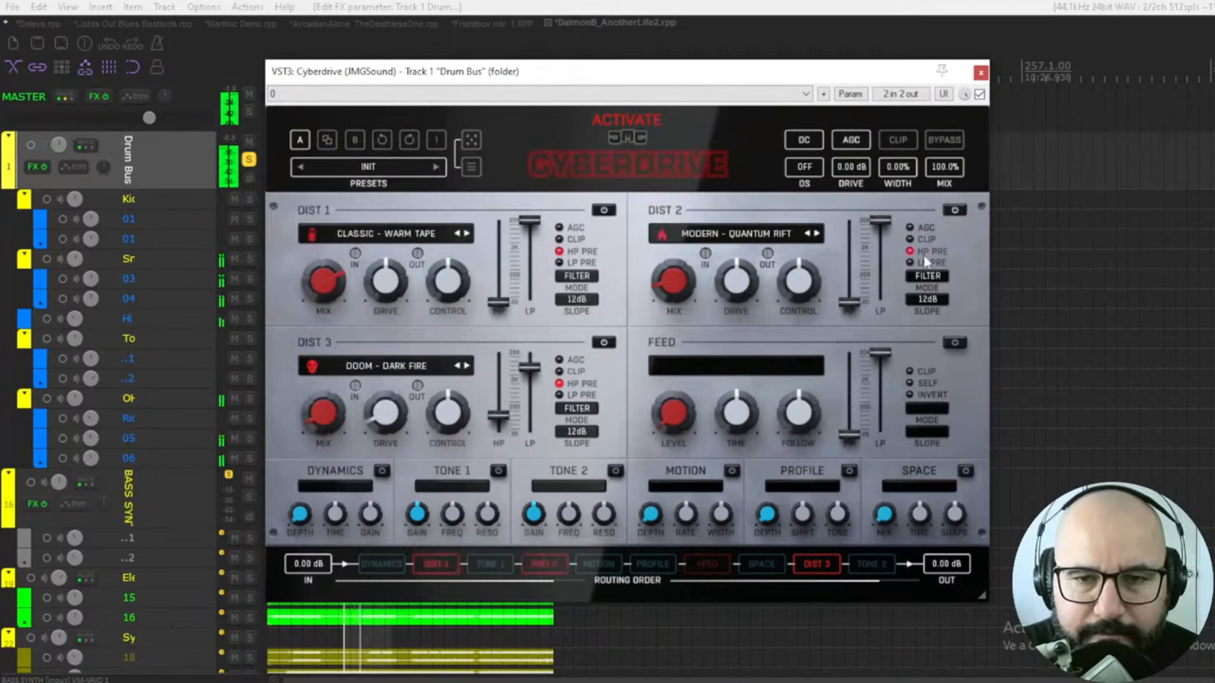
pyautogui.moveTo(663, 294); pyautogui.dragTo(663, 295)
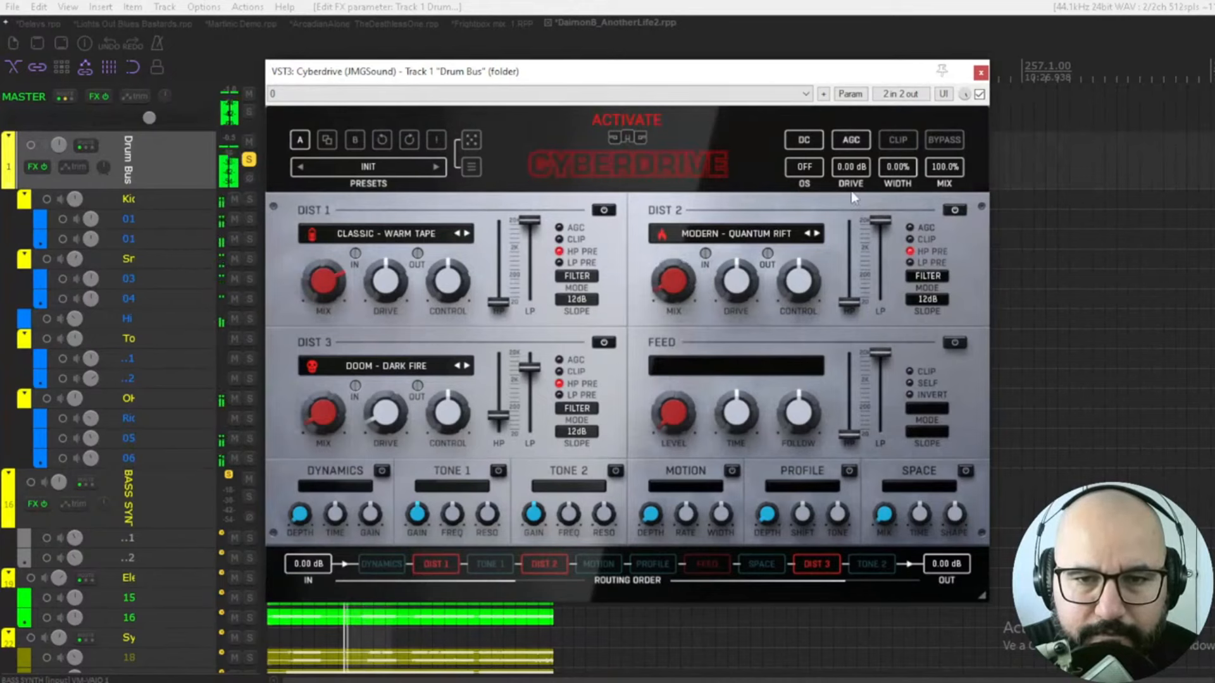
pyautogui.click(897, 142)
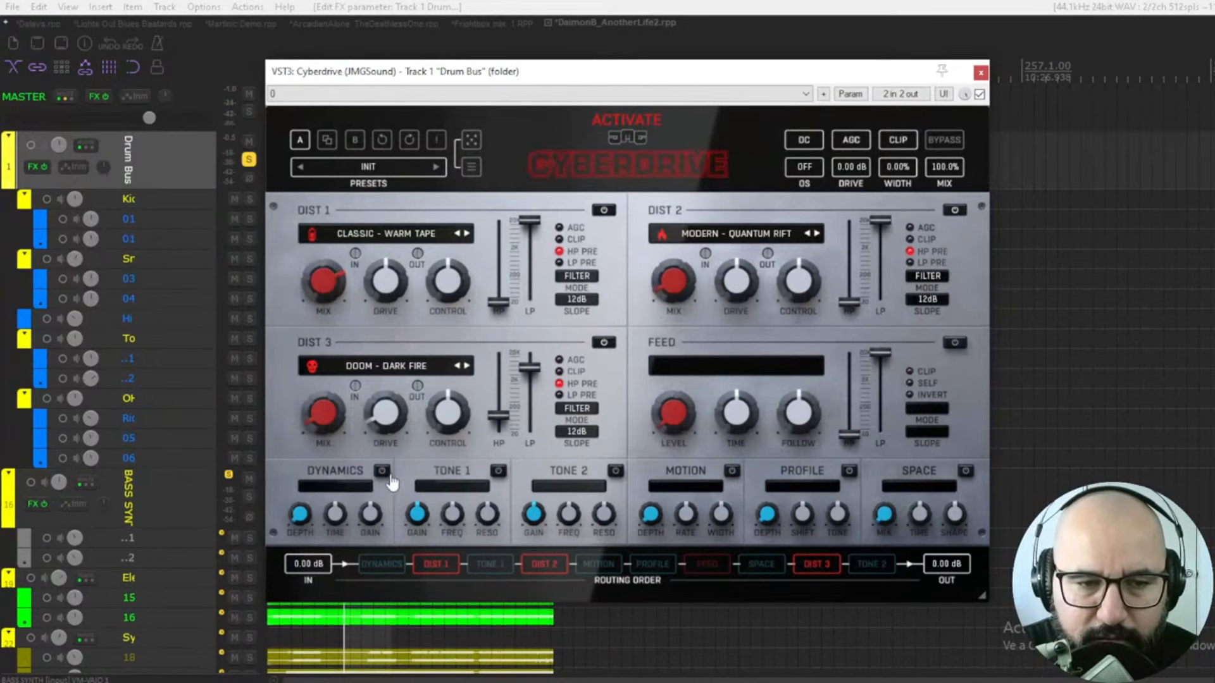
# Step: Enable the Dynamics module with Modern Comp, disable all three Dist modules, and raise the compressor's depth during playback
pyautogui.click(362, 485)
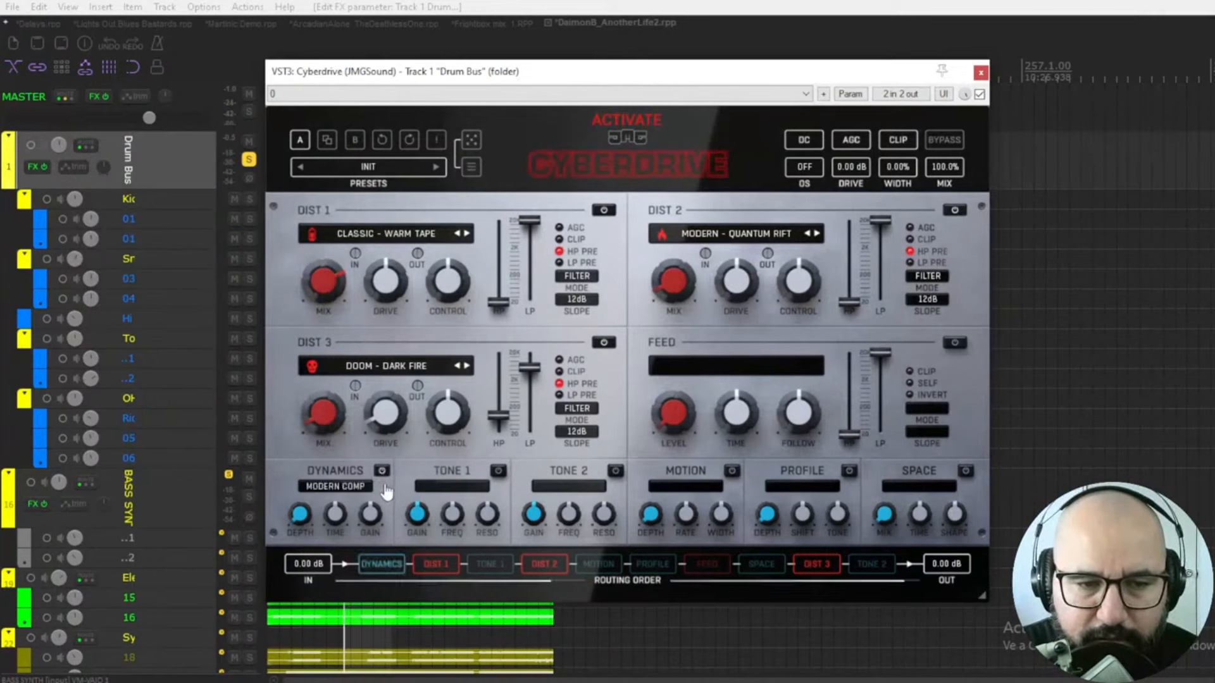
pyautogui.moveTo(300, 515); pyautogui.dragTo(300, 506)
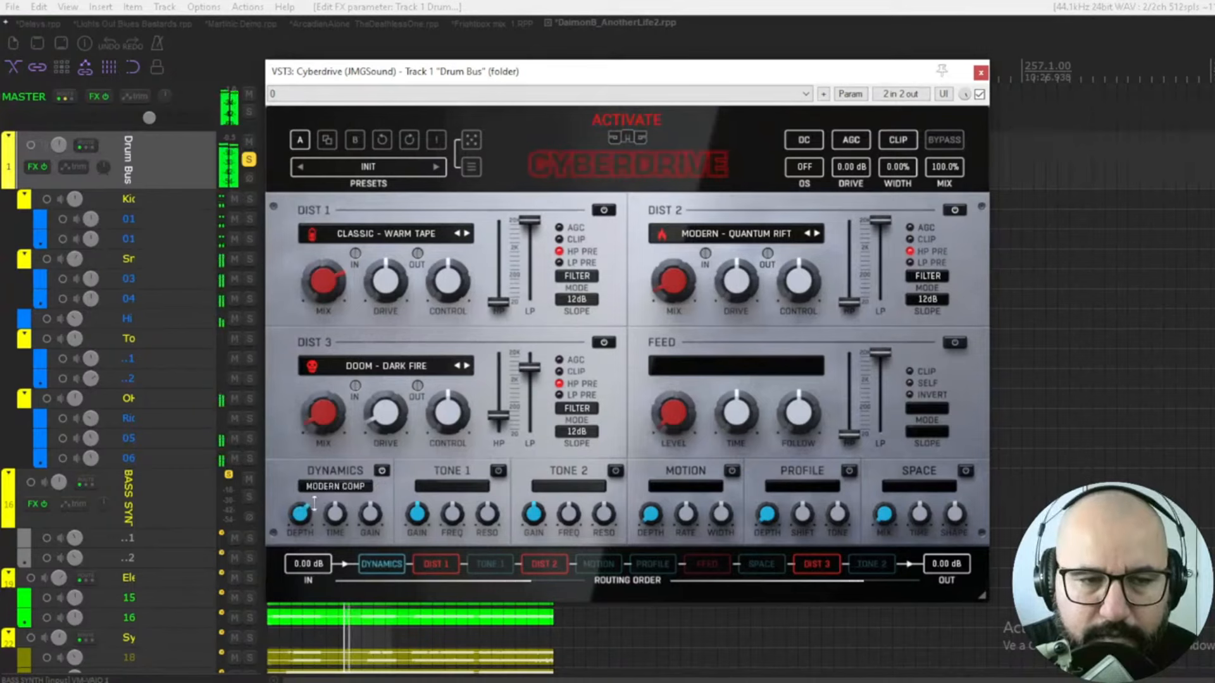
pyautogui.click(605, 214)
pyautogui.click(606, 344)
pyautogui.click(955, 211)
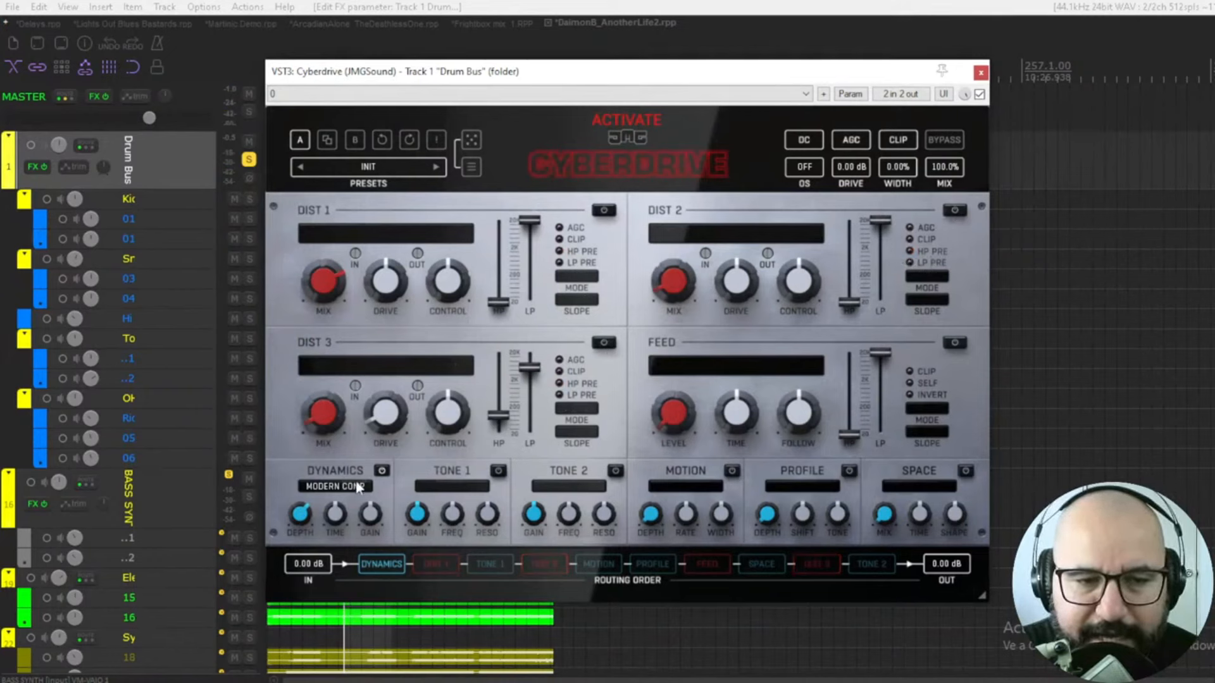
pyautogui.press('space')
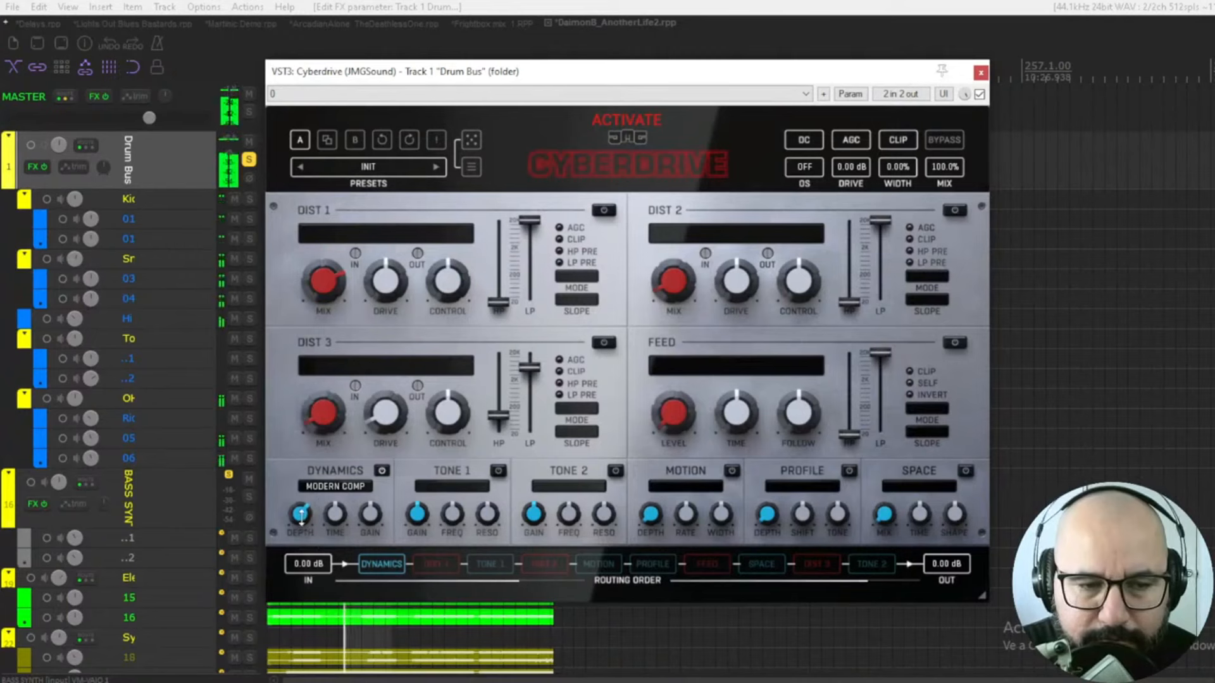
pyautogui.moveTo(300, 516); pyautogui.dragTo(300, 508)
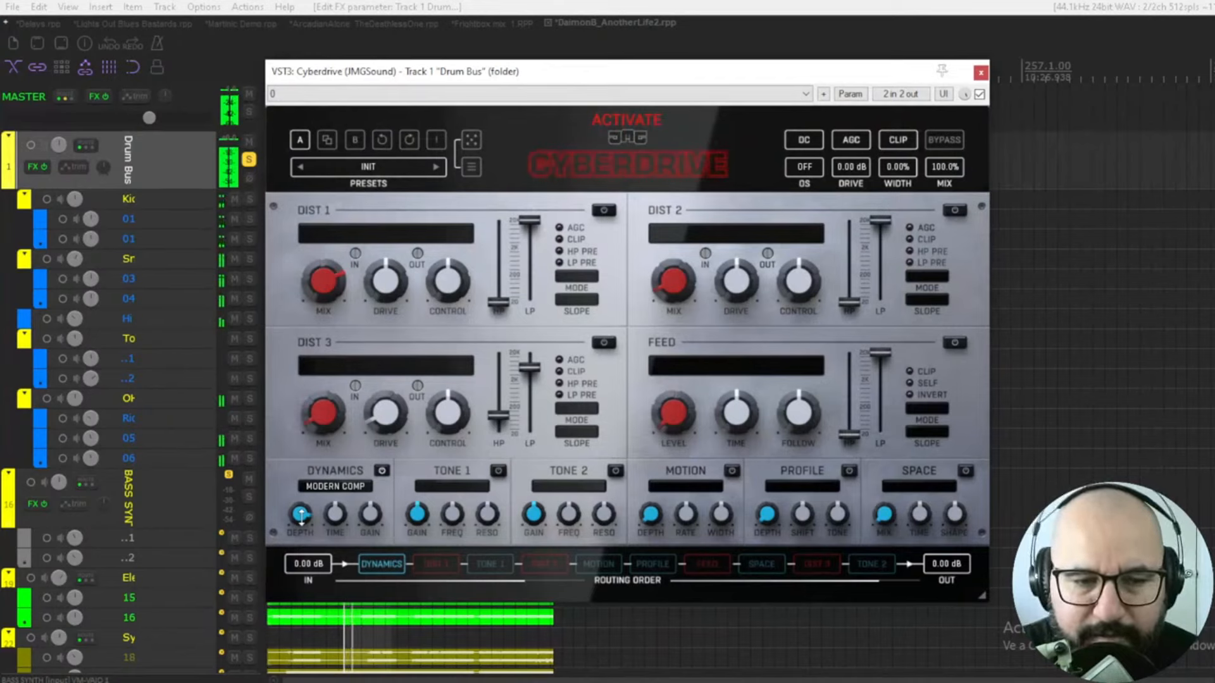
# Step: Try the Classic Comp type in the Dynamics module, and switch back to Modern Comp
pyautogui.click(335, 496)
pyautogui.click(345, 497)
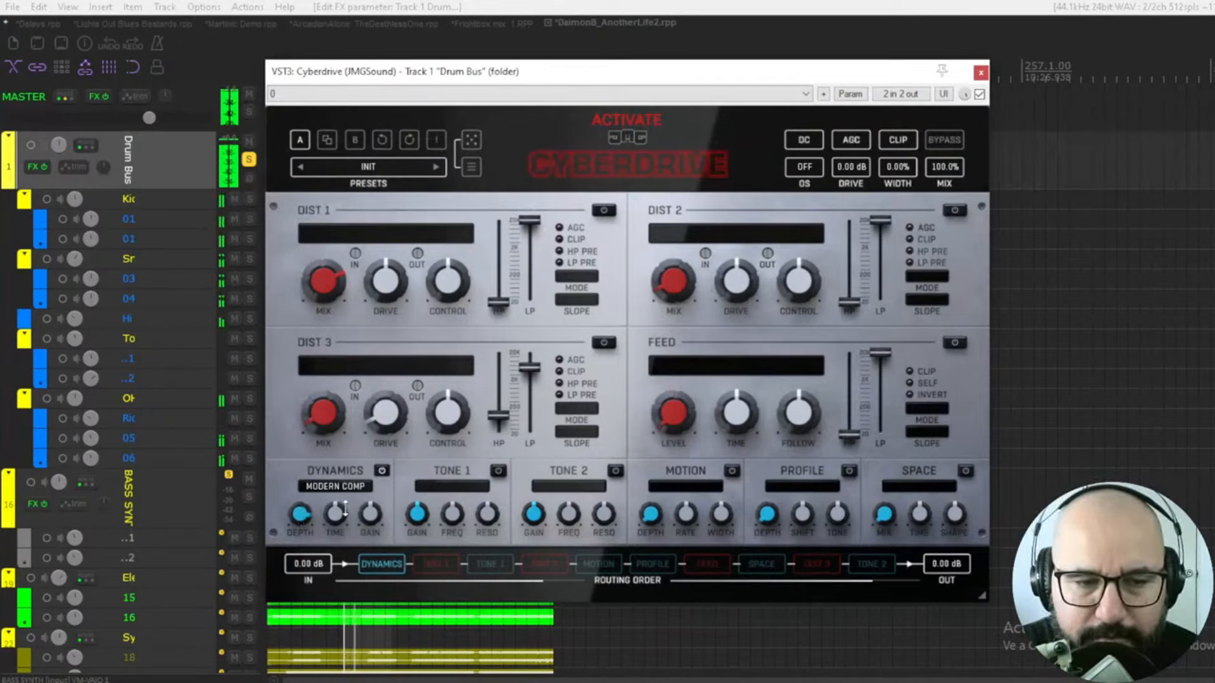
pyautogui.click(346, 495)
pyautogui.click(363, 518)
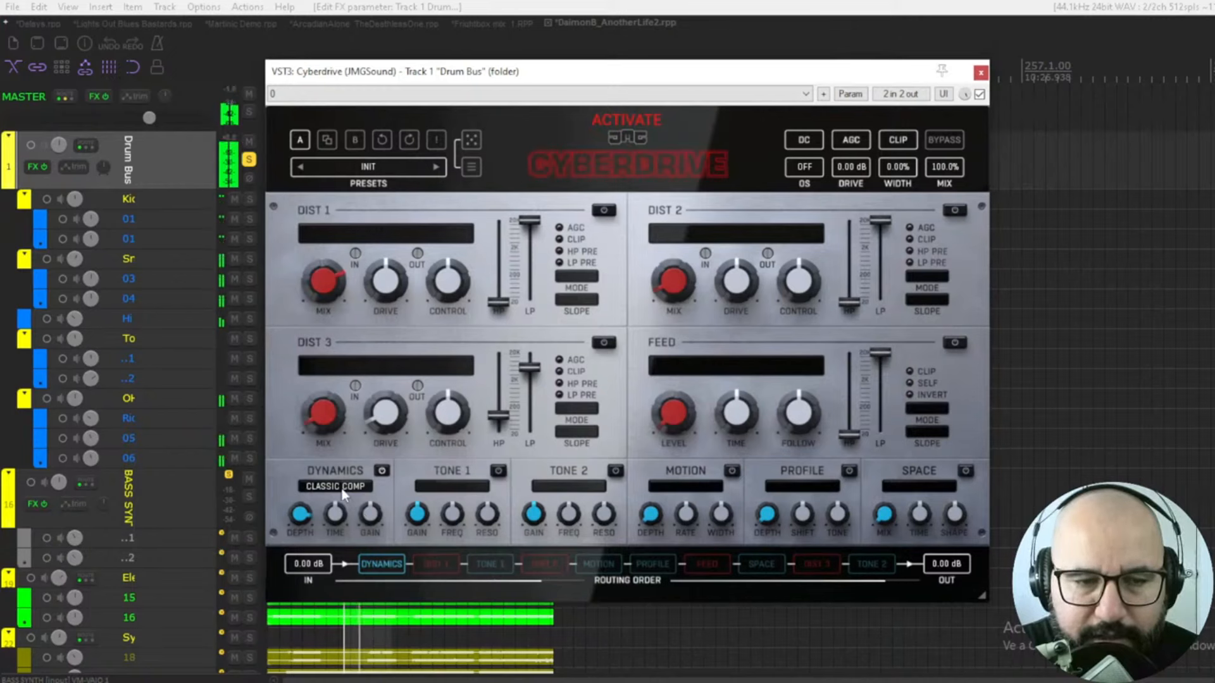
pyautogui.click(344, 488)
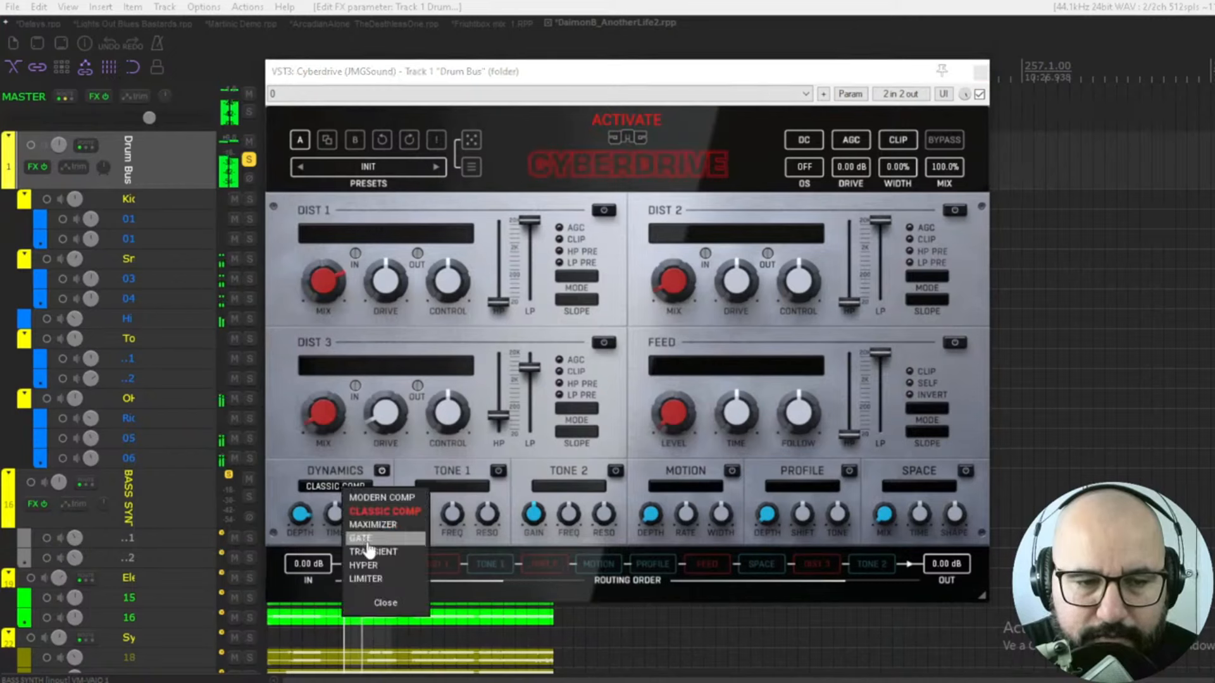
pyautogui.click(270, 478)
pyautogui.click(315, 491)
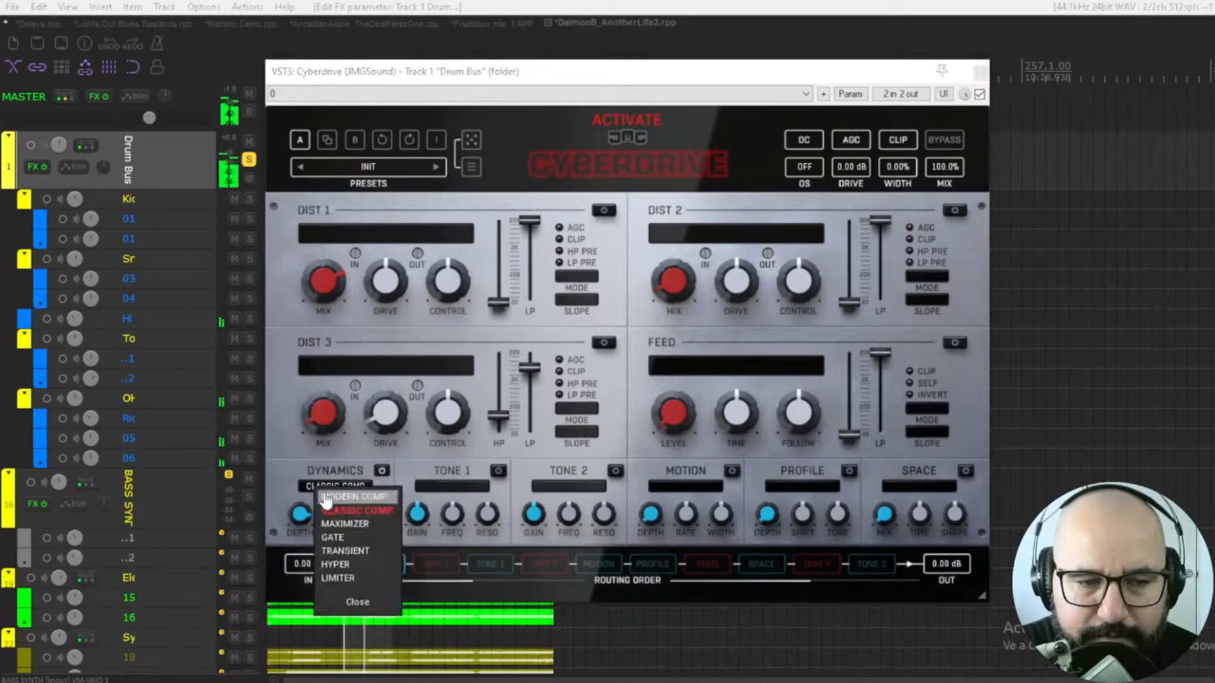
pyautogui.click(342, 503)
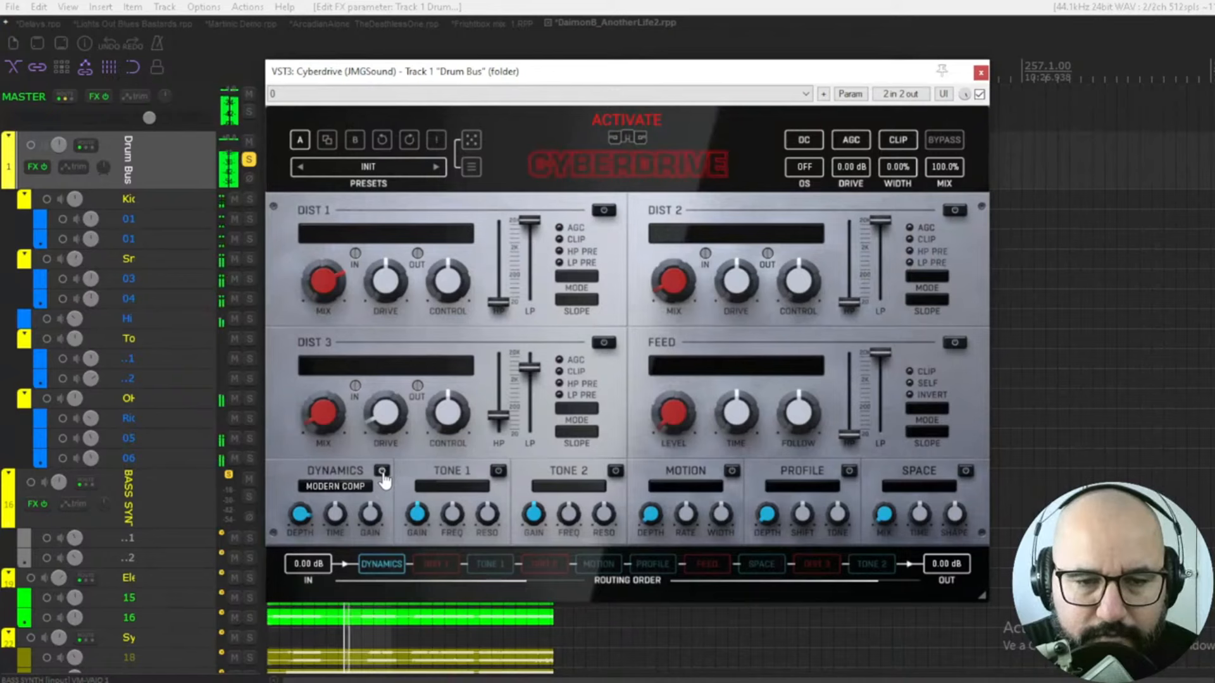
# Step: Lower the Dynamics depth to about 15% and re-enable Dist 1
pyautogui.moveTo(299, 515); pyautogui.dragTo(300, 573)
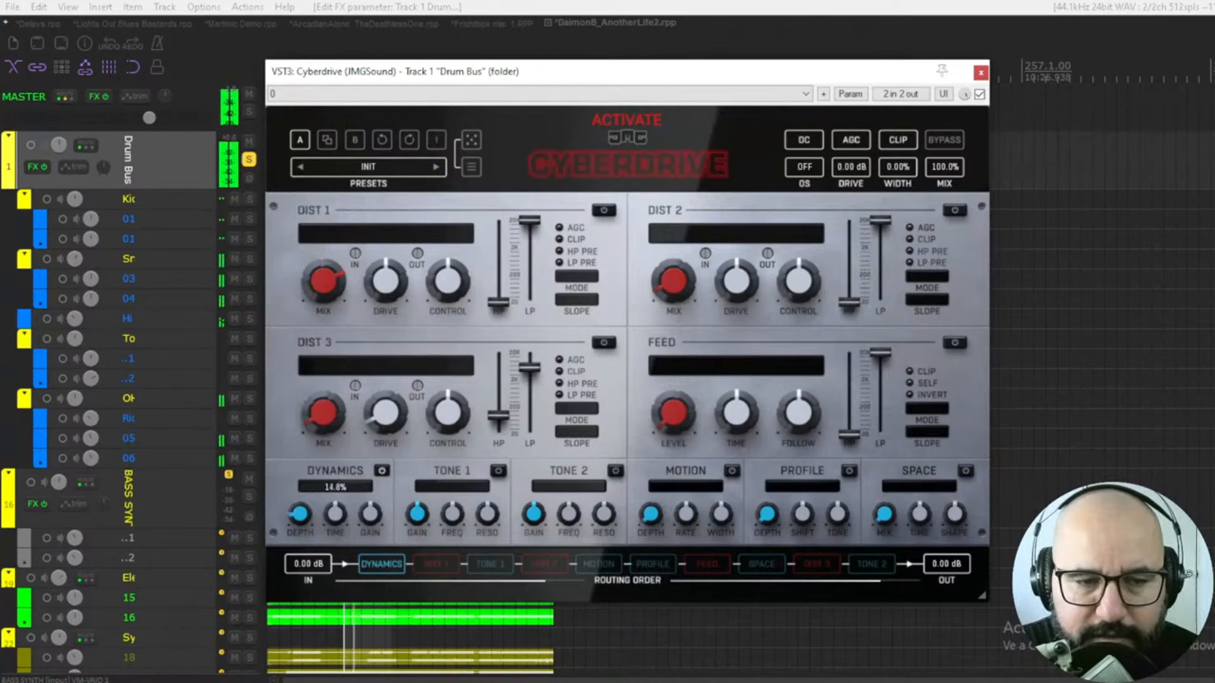
pyautogui.click(603, 210)
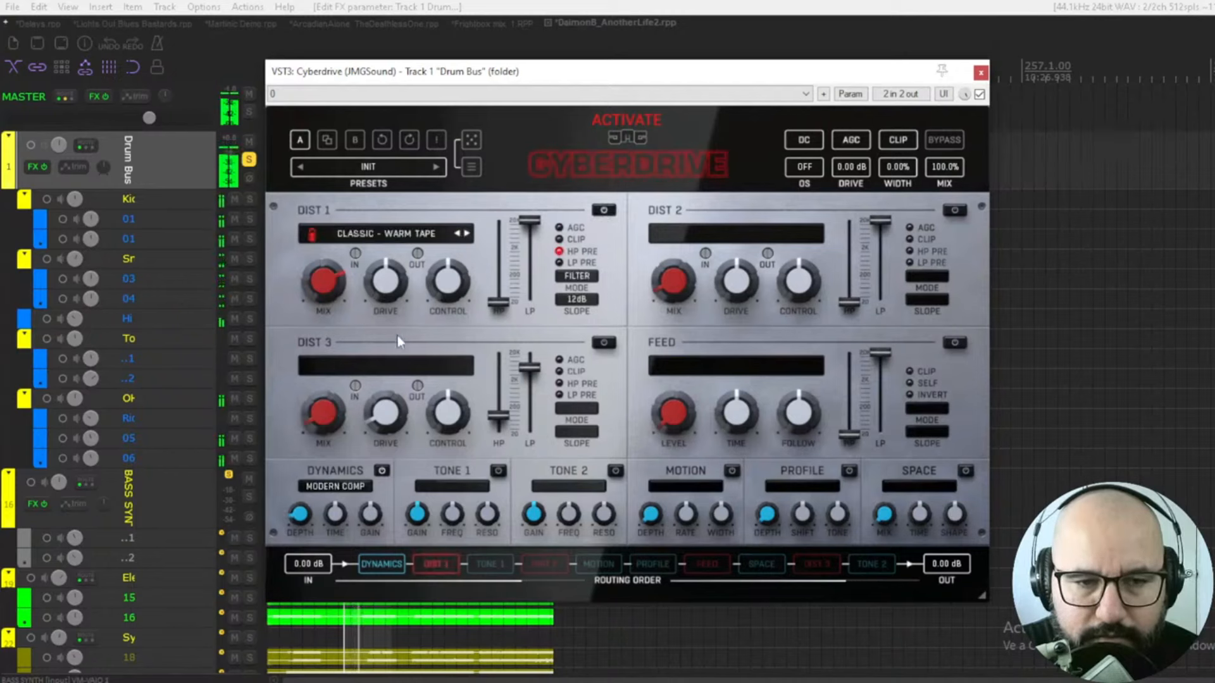
# Step: Enable the Motion module with Classic Chorus and adjust its depth while listening to the drums
pyautogui.click(731, 470)
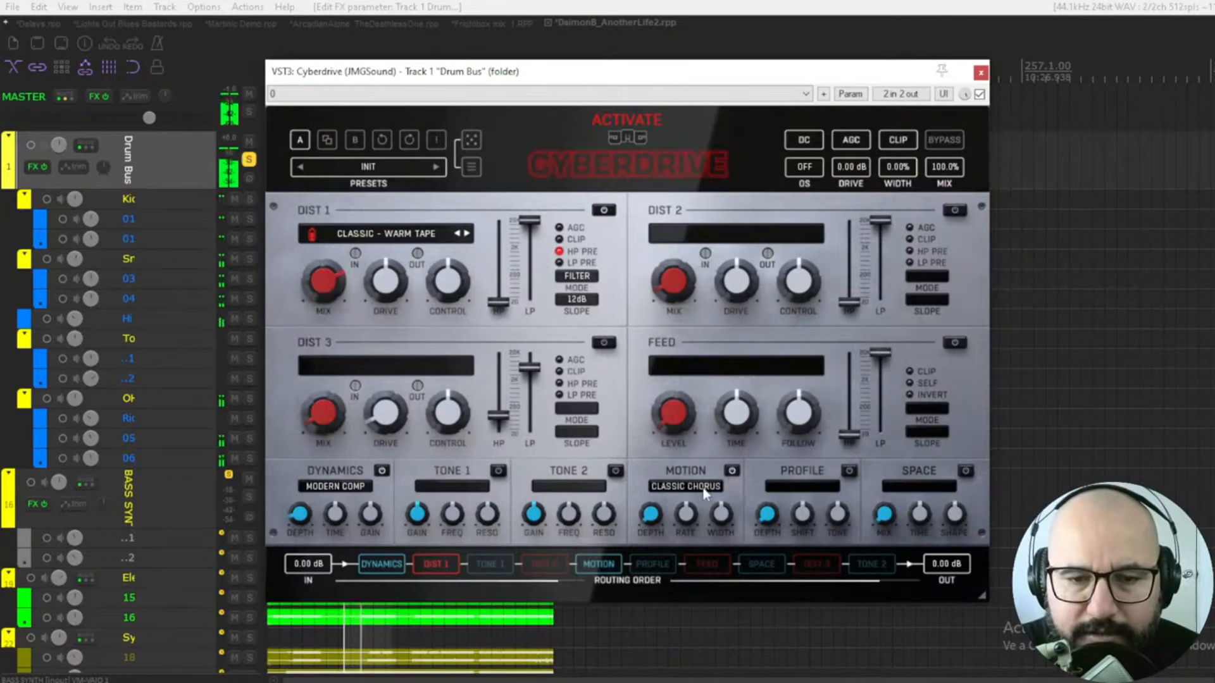
pyautogui.click(703, 492)
pyautogui.click(665, 463)
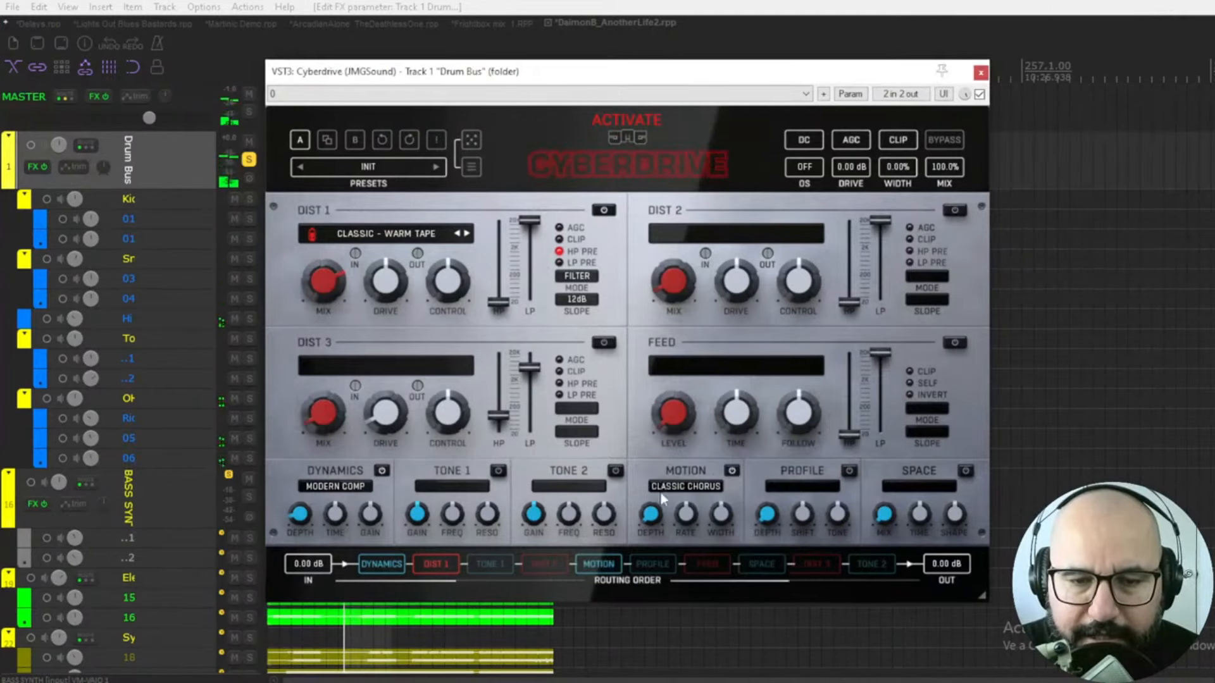
pyautogui.doubleClick(651, 513)
pyautogui.click(740, 503)
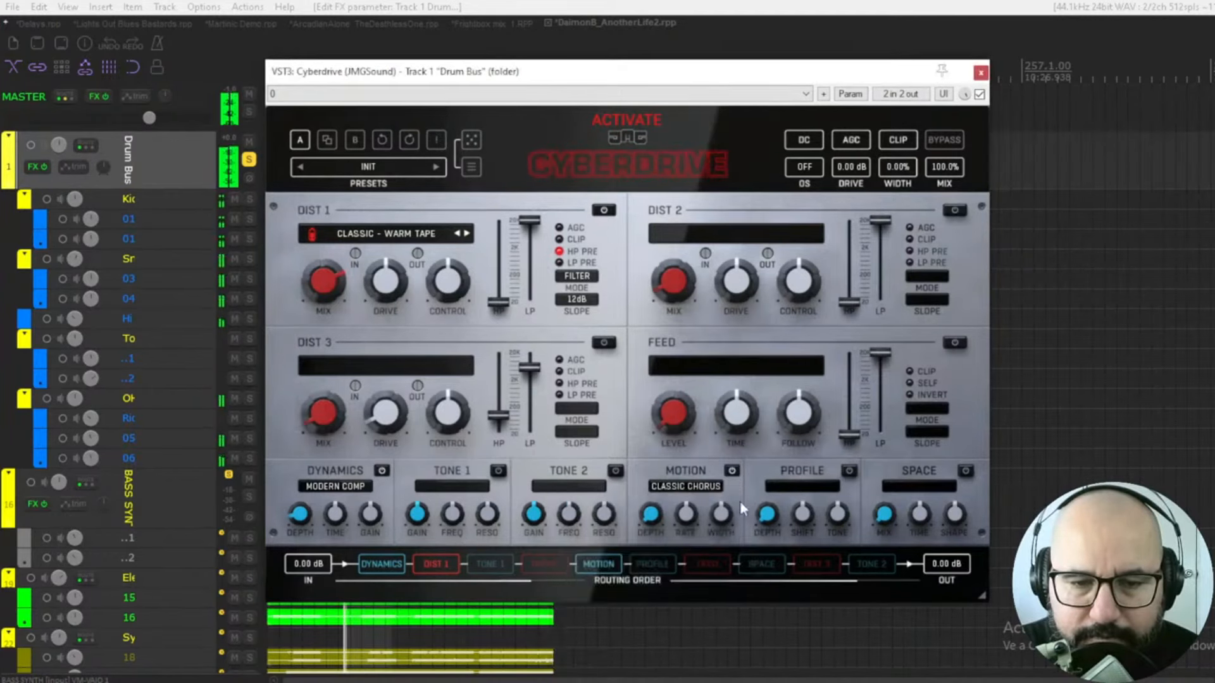
pyautogui.moveTo(651, 518); pyautogui.dragTo(651, 511)
# Step: Try the Tremolo Free type in the Motion module with the depth at about 60%
pyautogui.click(685, 486)
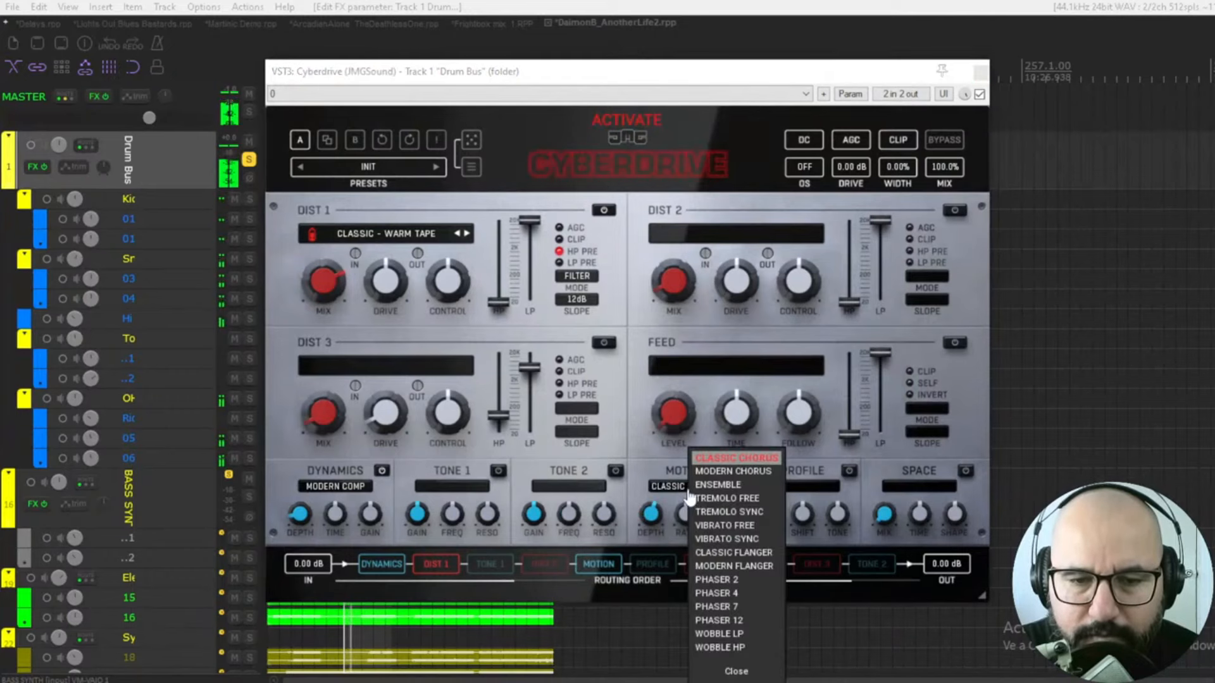
pyautogui.click(728, 498)
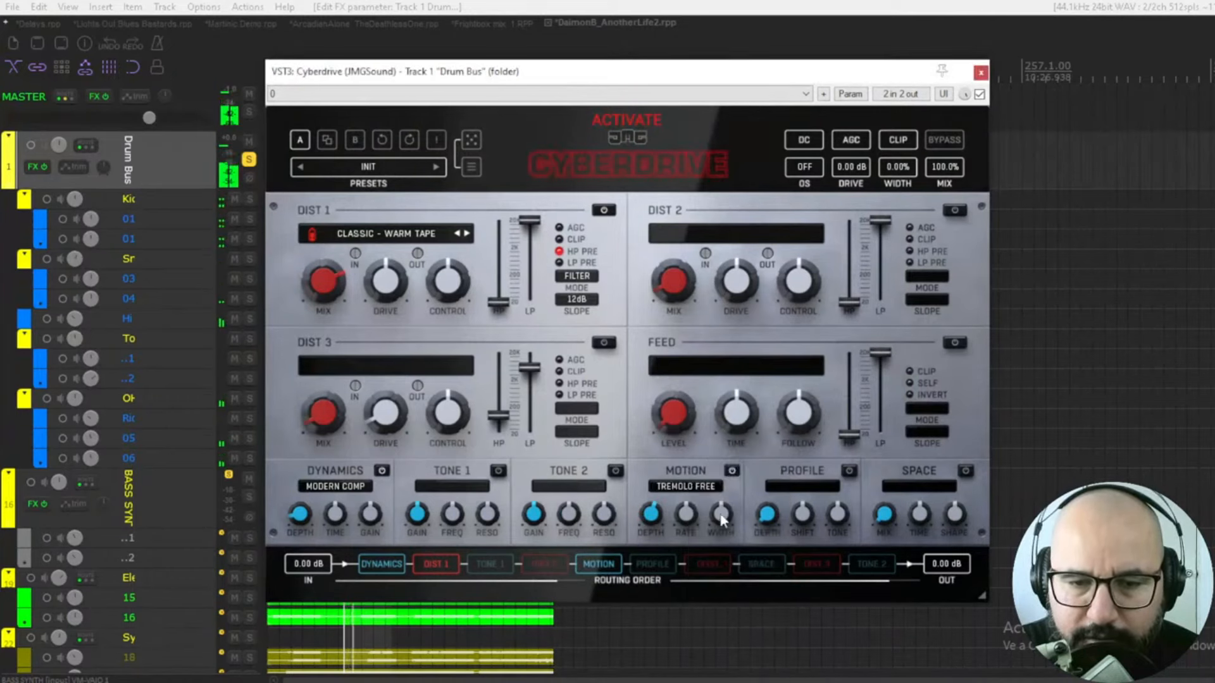
pyautogui.moveTo(651, 513); pyautogui.dragTo(651, 517)
pyautogui.doubleClick(651, 510)
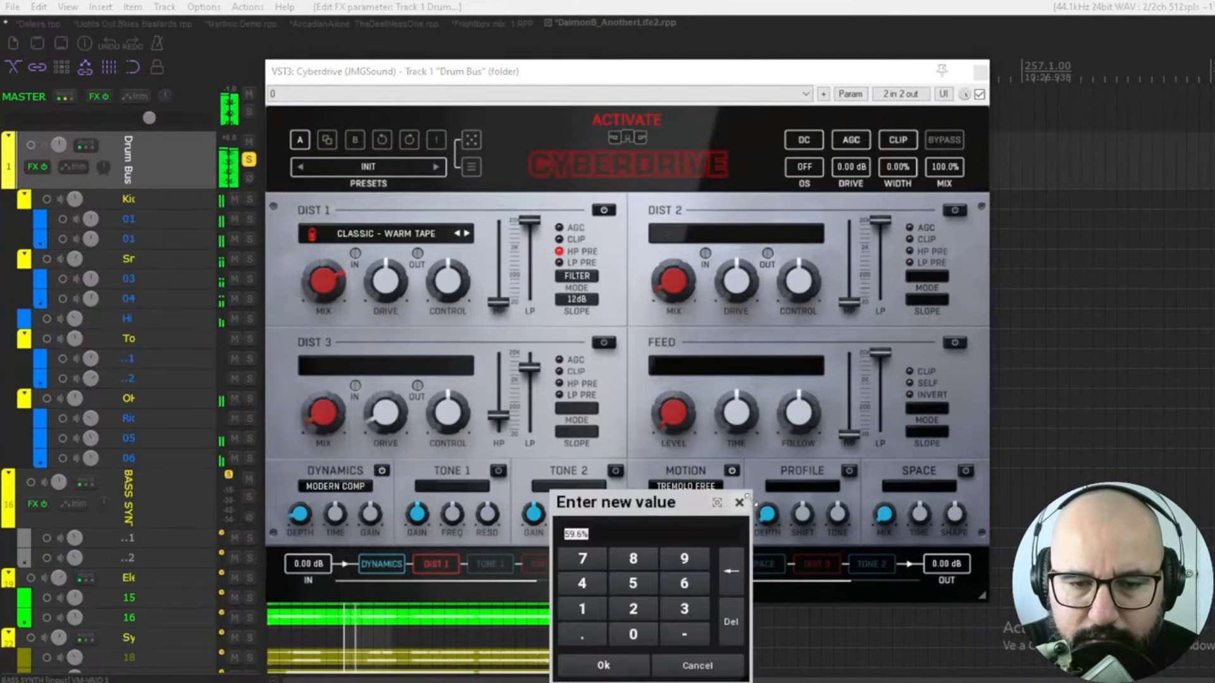
pyautogui.click(738, 503)
# Step: Try the Vibrato Sync type in the Motion module with an increased depth
pyautogui.click(686, 487)
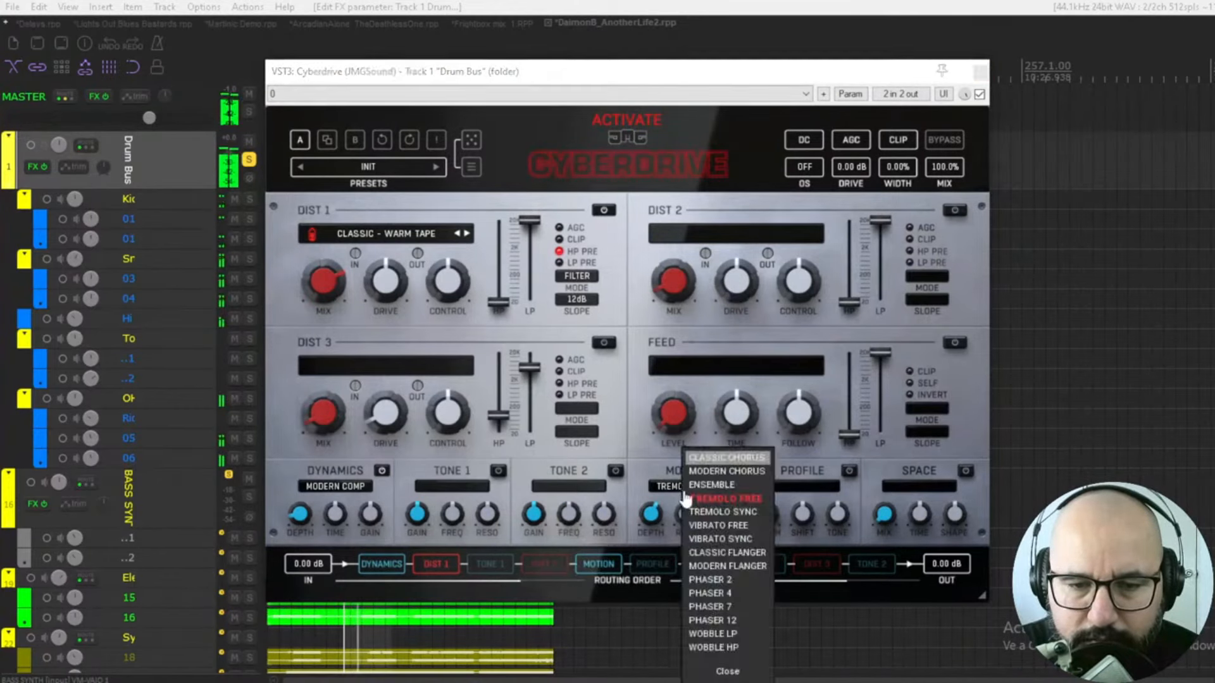
pyautogui.click(715, 539)
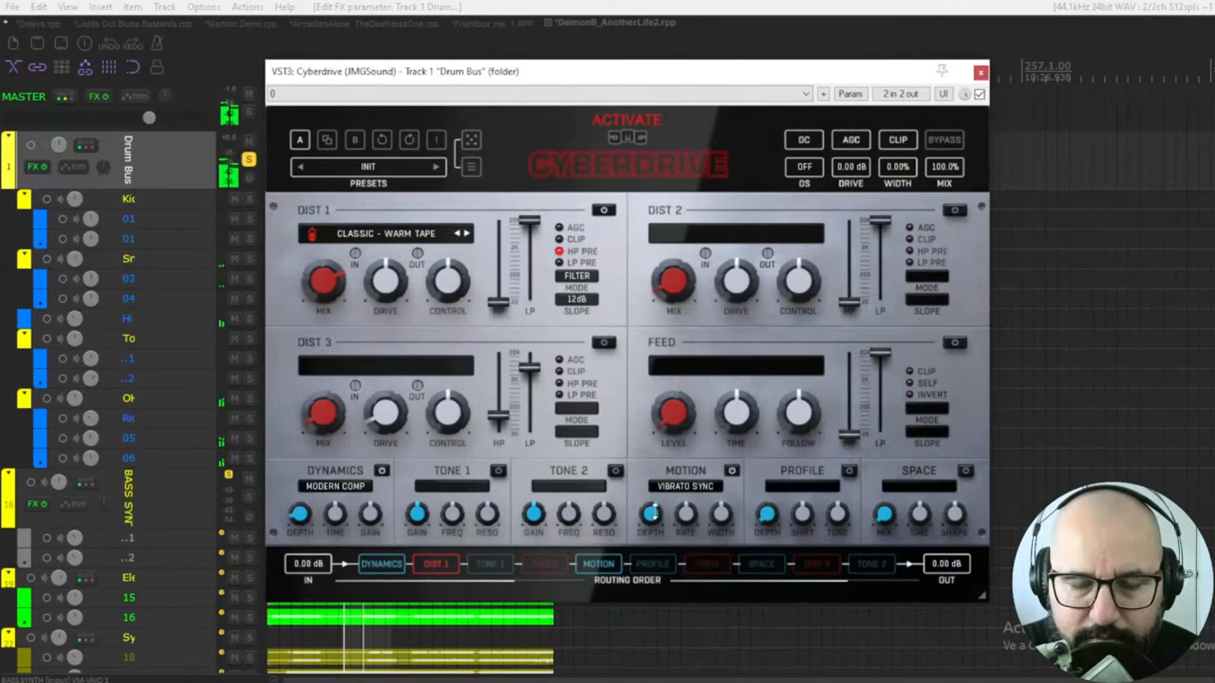
pyautogui.moveTo(650, 516); pyautogui.dragTo(648, 487)
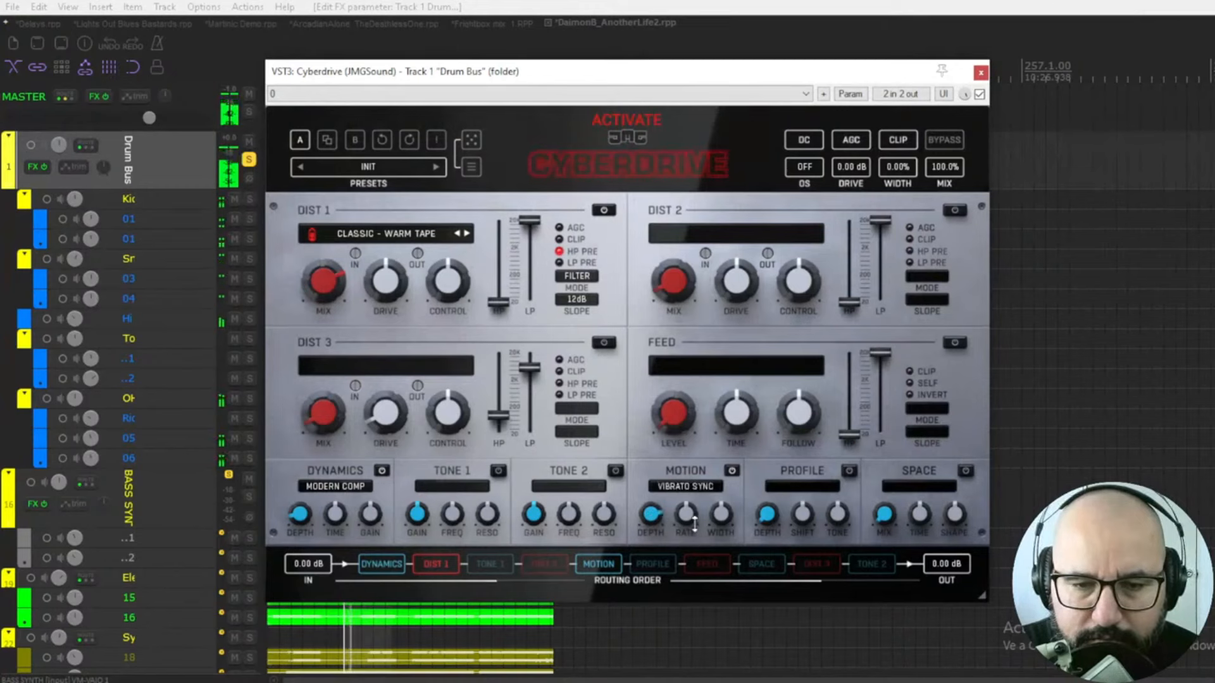
# Step: Change the Motion type to Classic Flanger, lower its depth to about 47%, and disable the module
pyautogui.click(685, 487)
pyautogui.click(708, 552)
pyautogui.moveTo(651, 514); pyautogui.dragTo(651, 525)
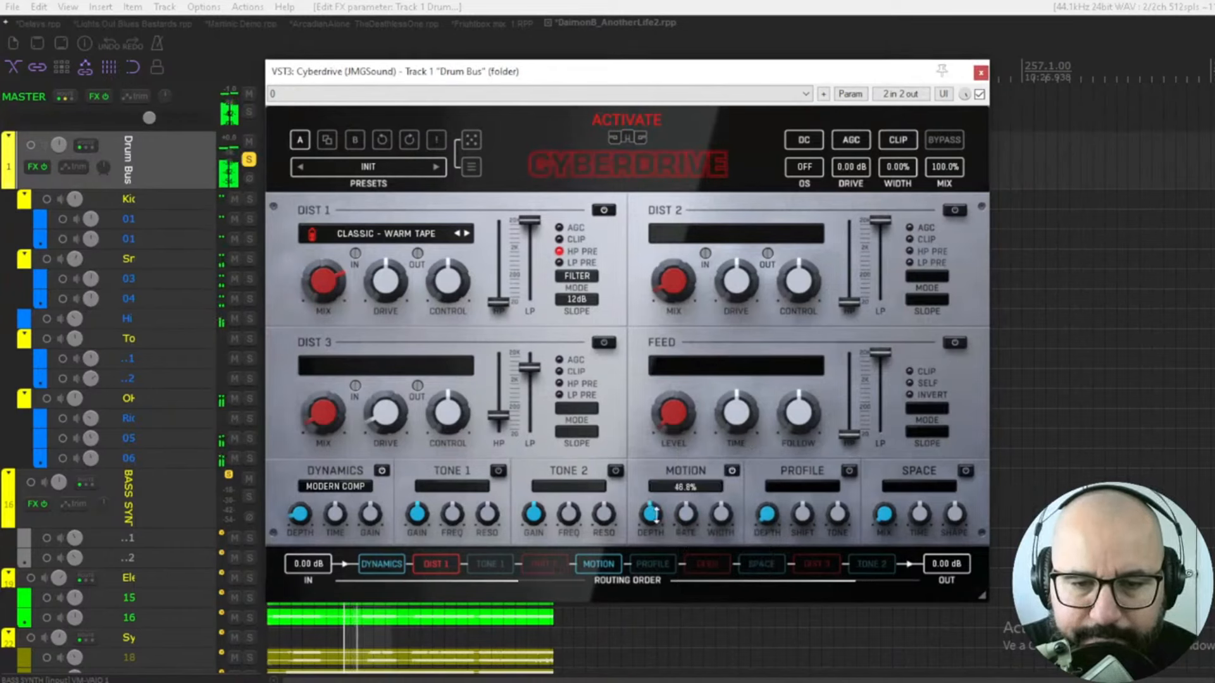
pyautogui.click(732, 470)
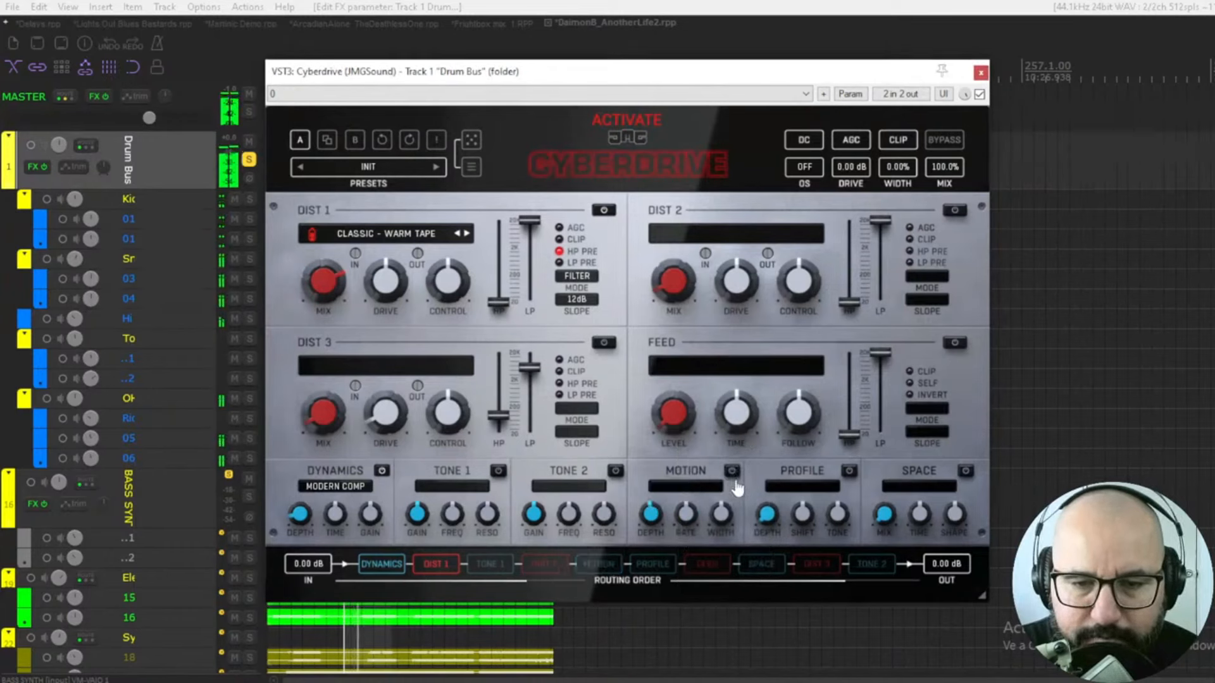
# Step: Enable the Space module, set its Reverb mix to about 43%, and switch it to Tape Delay with an adjusted mix
pyautogui.click(965, 472)
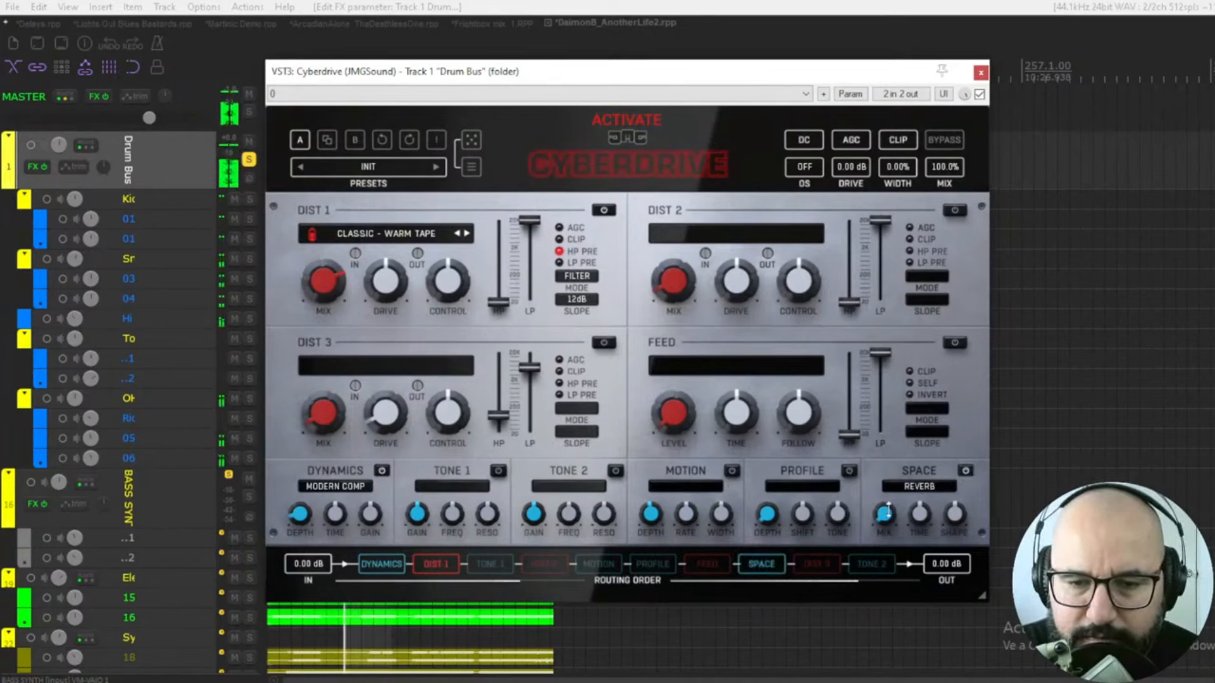
pyautogui.moveTo(883, 514); pyautogui.dragTo(884, 525)
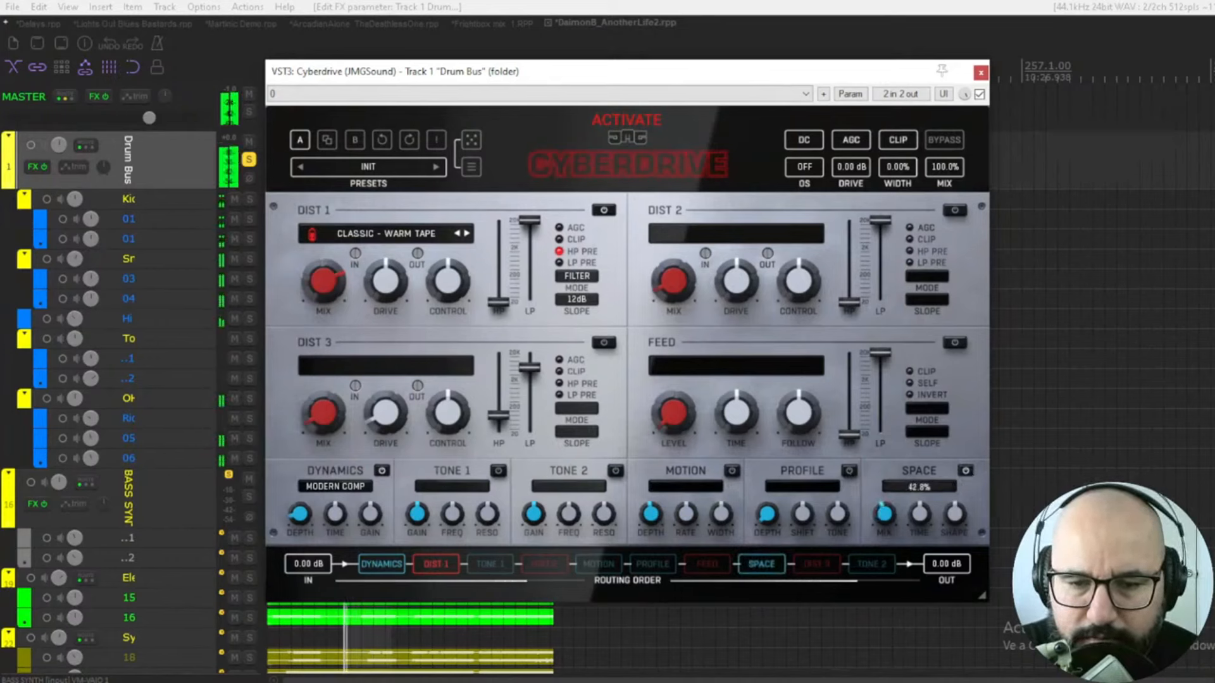
pyautogui.click(920, 494)
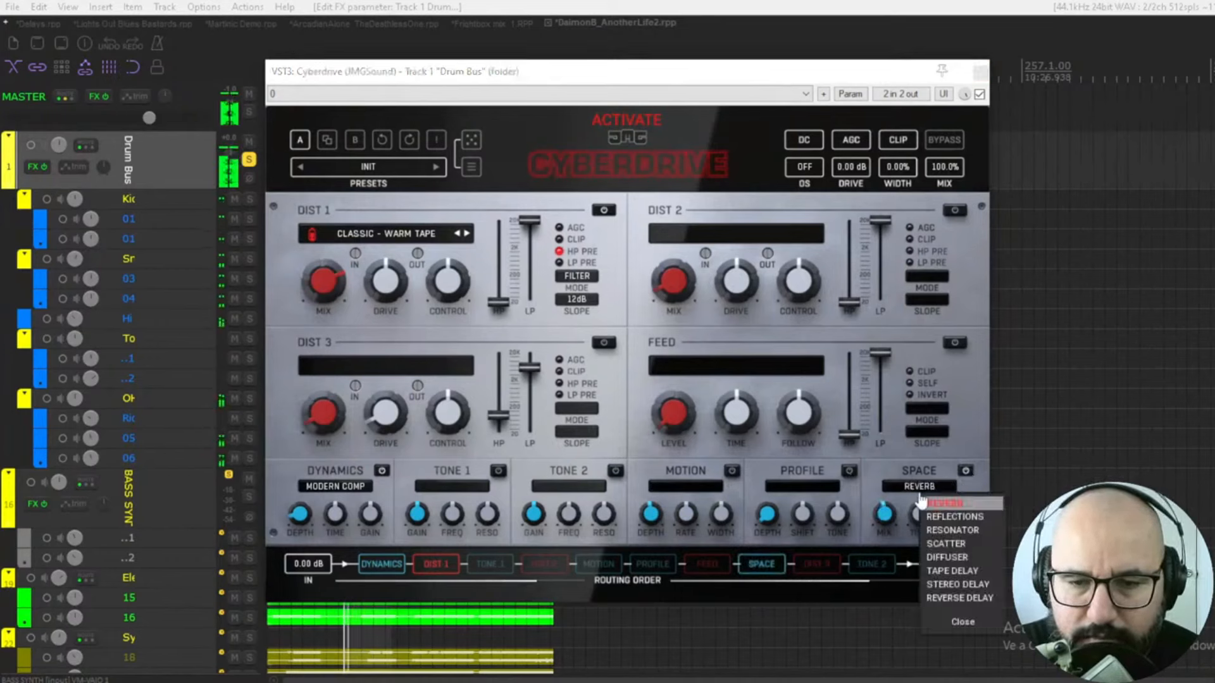
pyautogui.click(928, 570)
pyautogui.moveTo(881, 514); pyautogui.dragTo(914, 492)
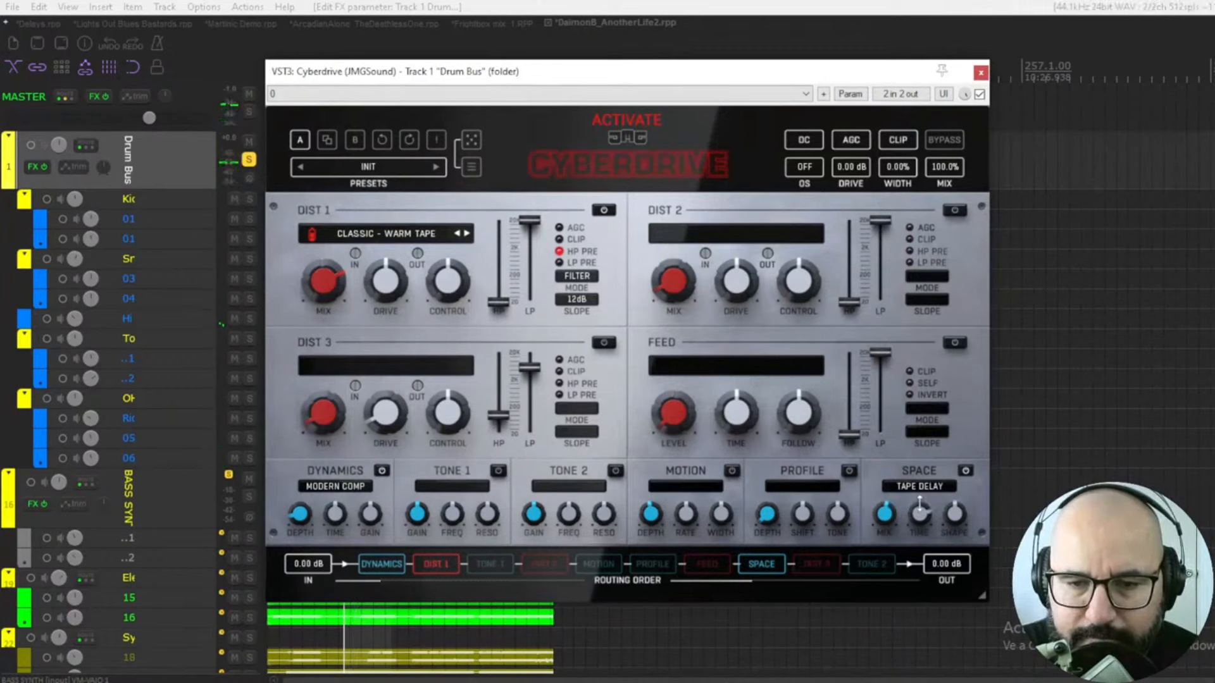
# Step: Change the Space type to Stereo Delay and adjust its mix while listening to the drums
pyautogui.click(922, 487)
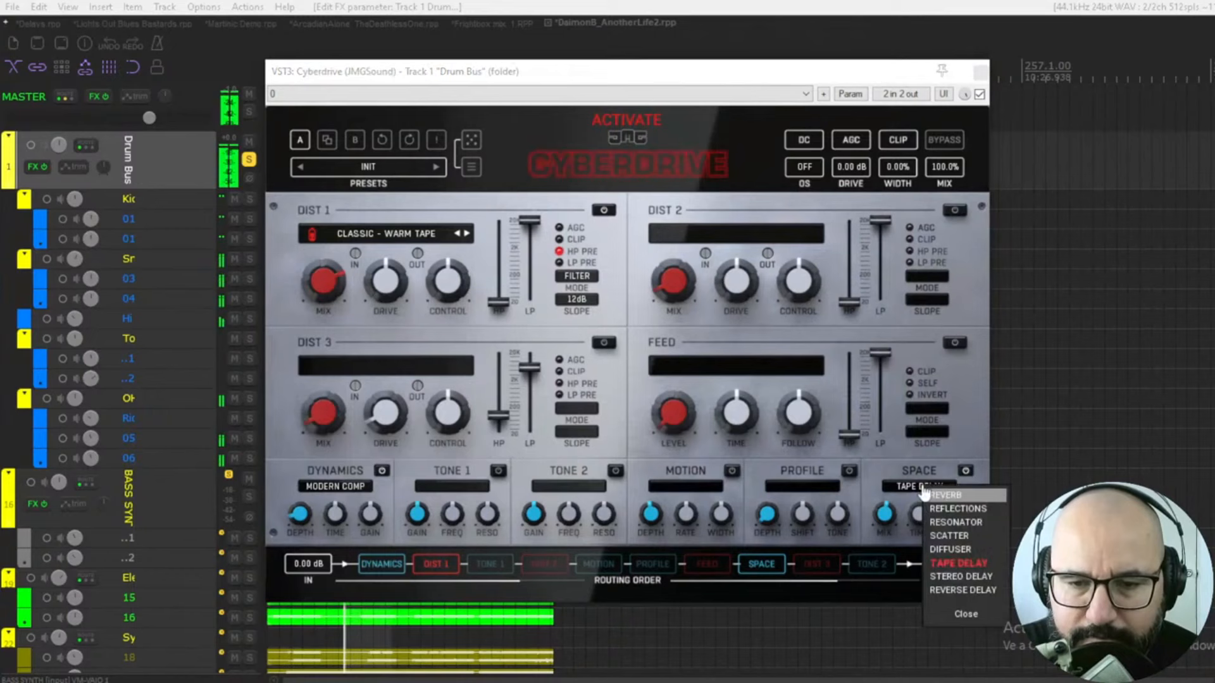
pyautogui.click(935, 576)
pyautogui.moveTo(885, 513); pyautogui.dragTo(919, 501)
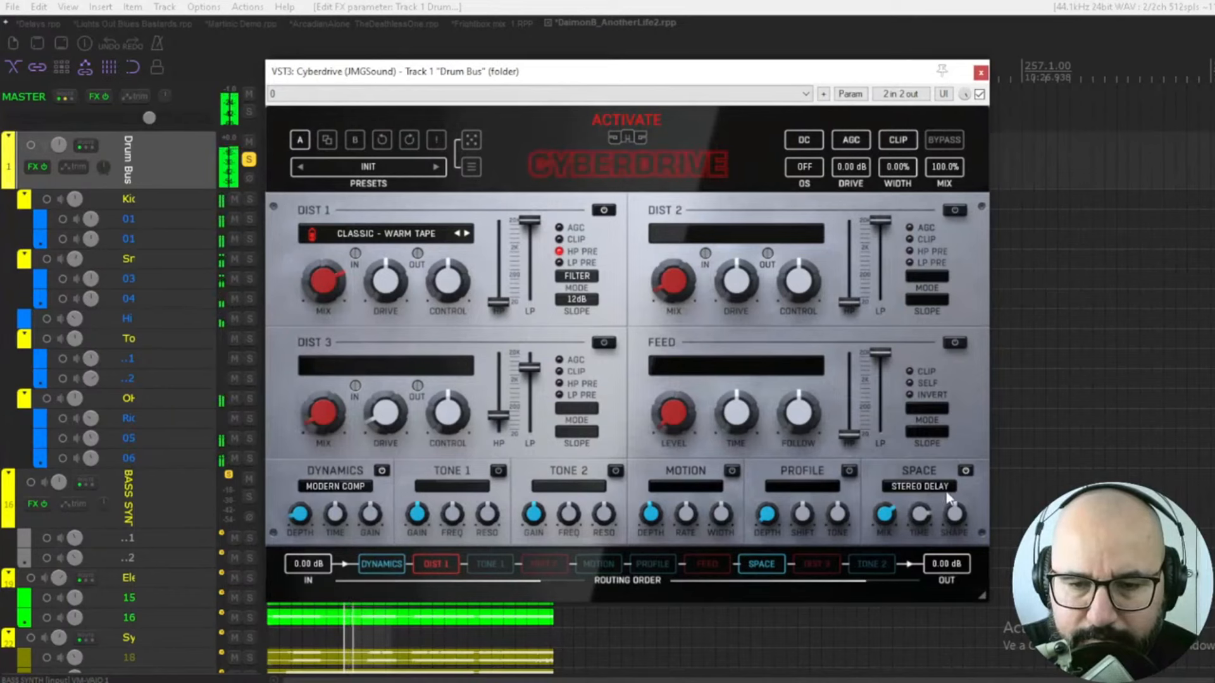
pyautogui.click(885, 514)
# Step: Re-enable the Motion module with Classic Flanger and adjust the Stereo Delay time in the Space module
pyautogui.click(732, 470)
pyautogui.click(919, 514)
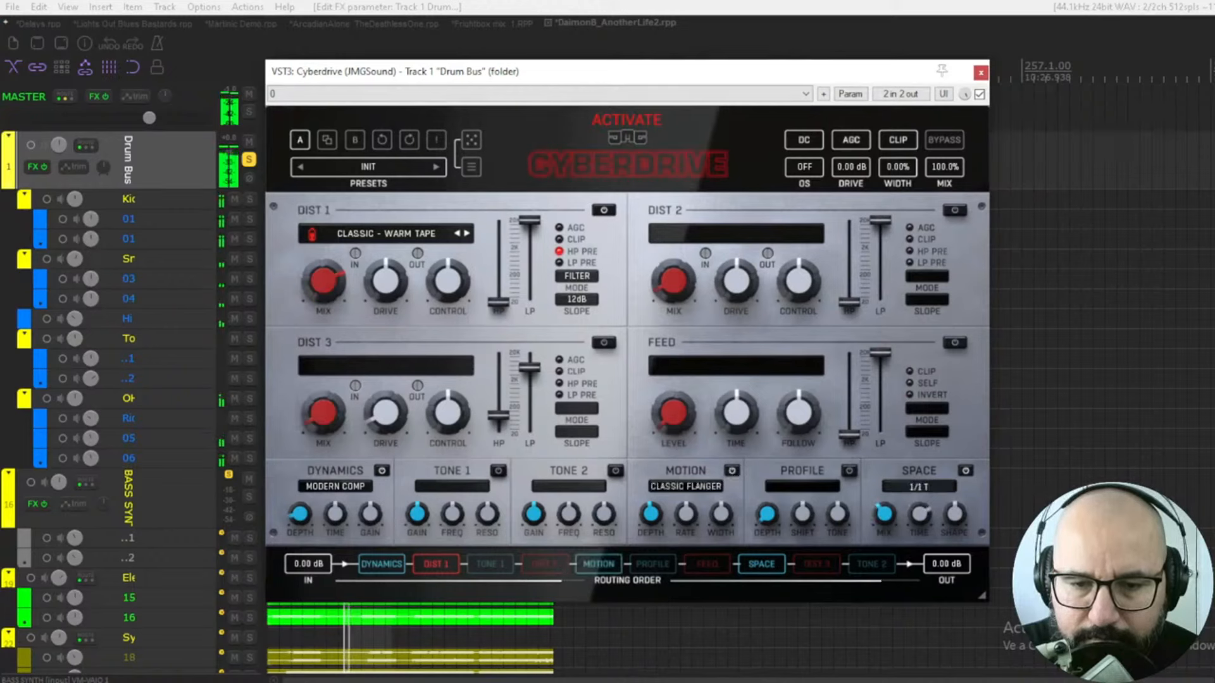
pyautogui.moveTo(919, 513); pyautogui.dragTo(919, 513)
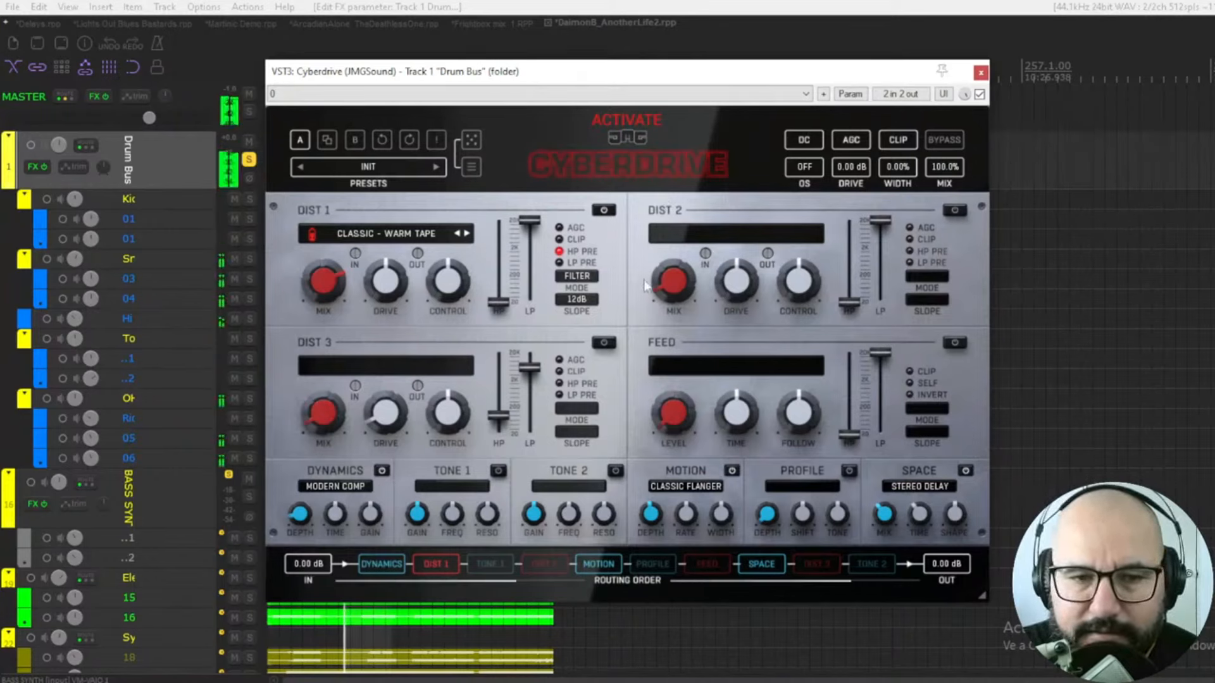
# Step: Enable Dist 2 with Modern - Quantum Rift and blend the overall plugin mix to about 28.4%
pyautogui.click(955, 212)
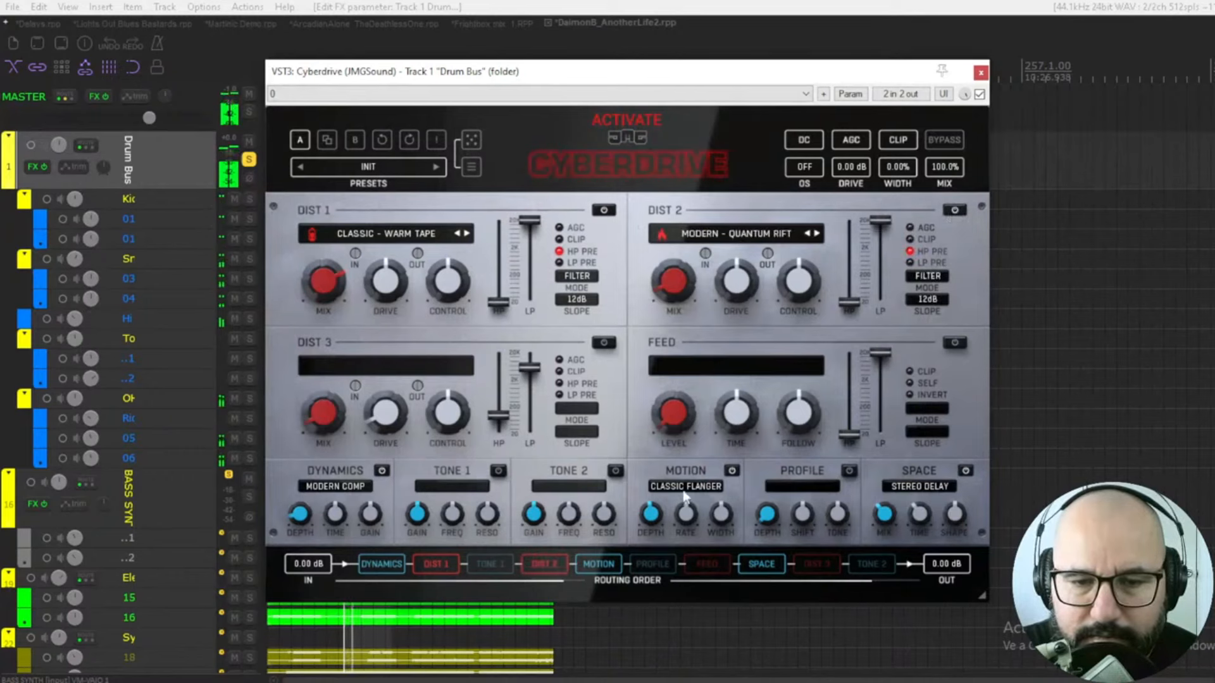
pyautogui.moveTo(935, 169)
pyautogui.mouseDown()
pyautogui.moveTo(935, 285)
pyautogui.moveTo(935, 189)
pyautogui.mouseUp()
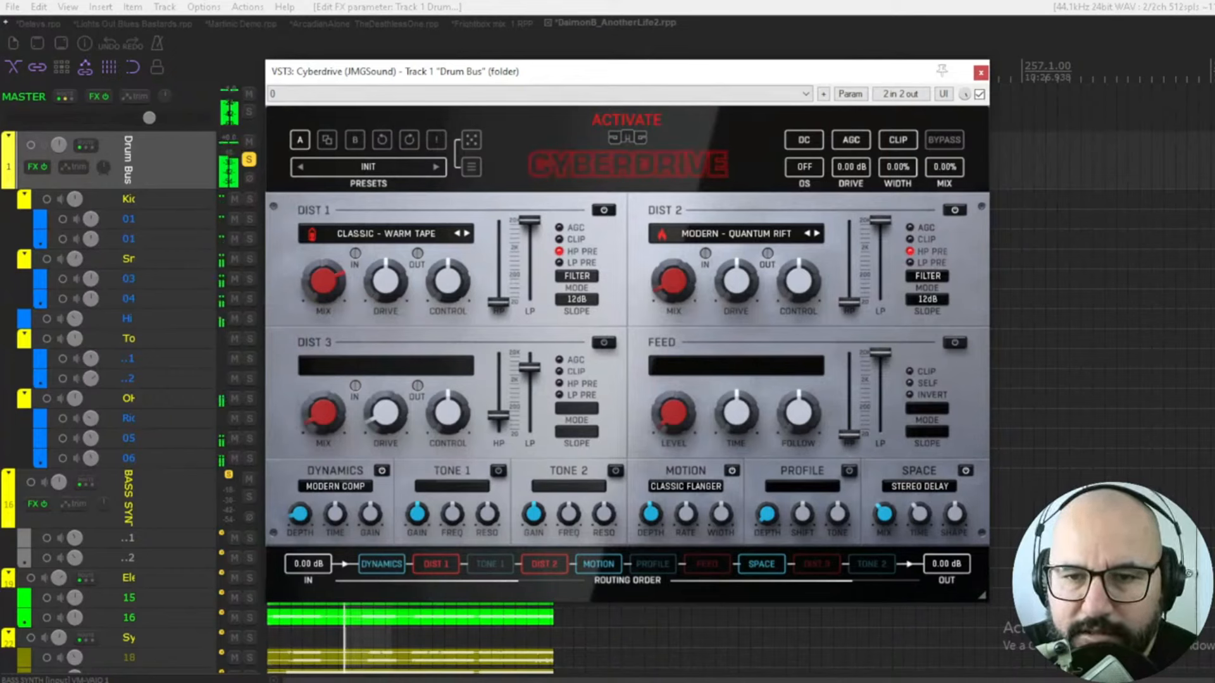
pyautogui.moveTo(943, 168); pyautogui.dragTo(943, 152)
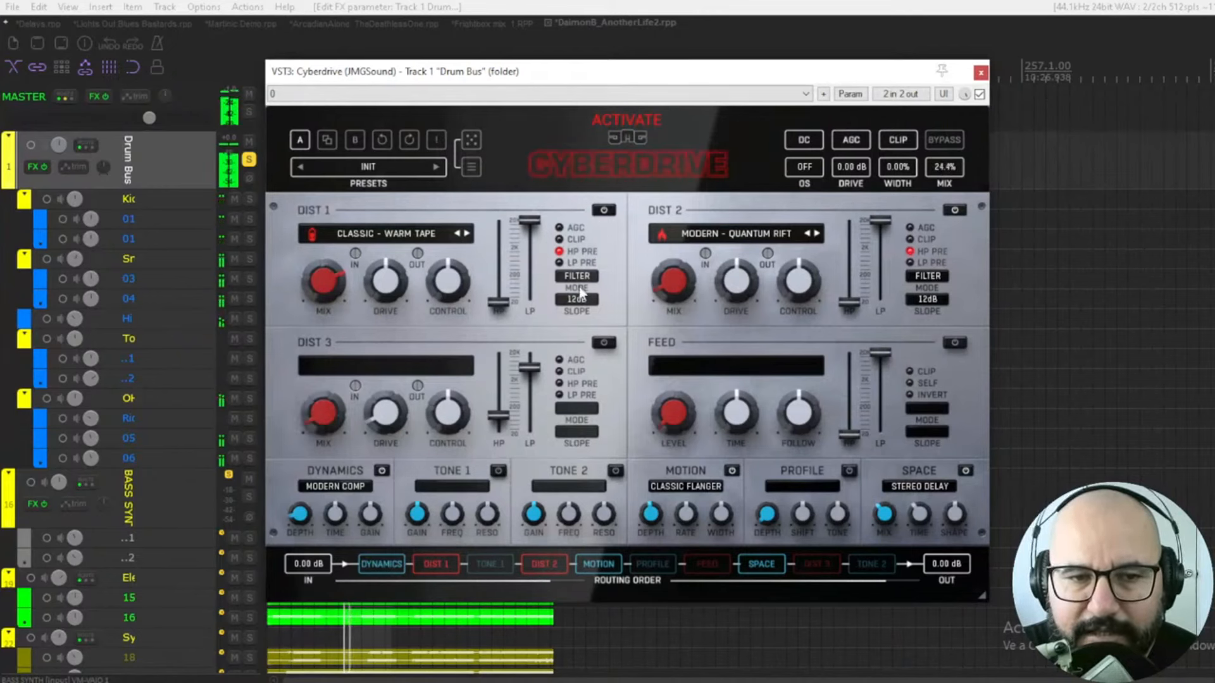
pyautogui.moveTo(945, 168); pyautogui.dragTo(946, 161)
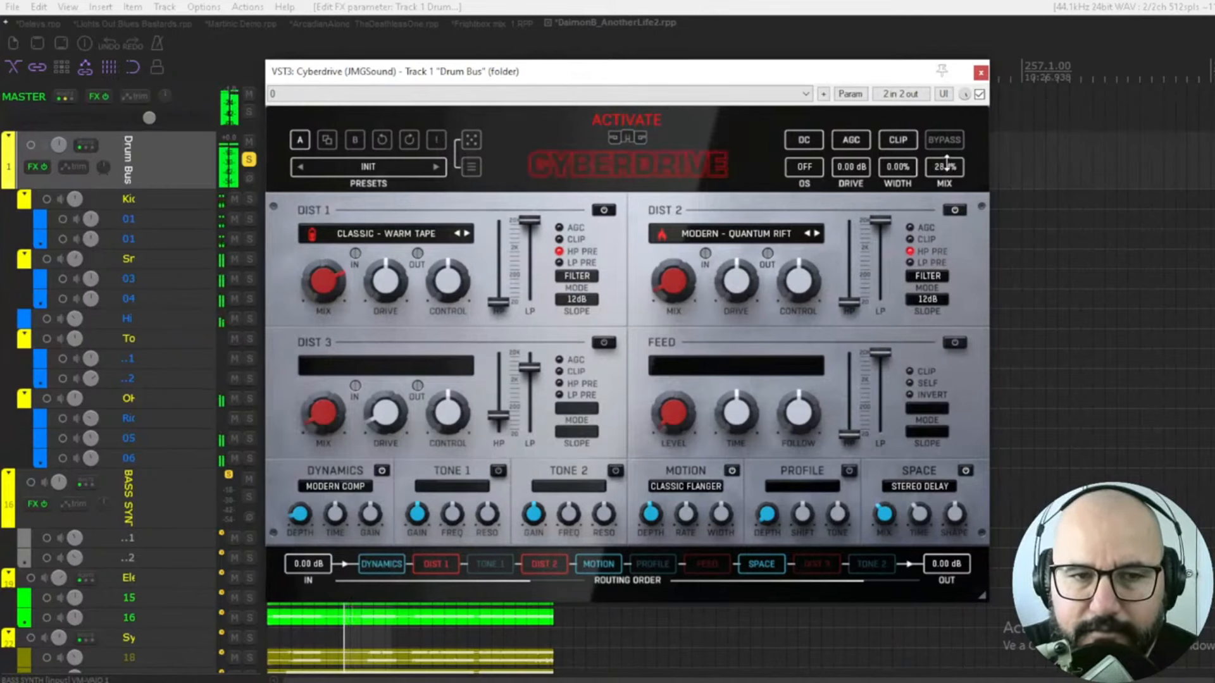
# Step: Bypass and close Cyberdrive on the Drum Bus, and unsolo the track
pyautogui.click(979, 94)
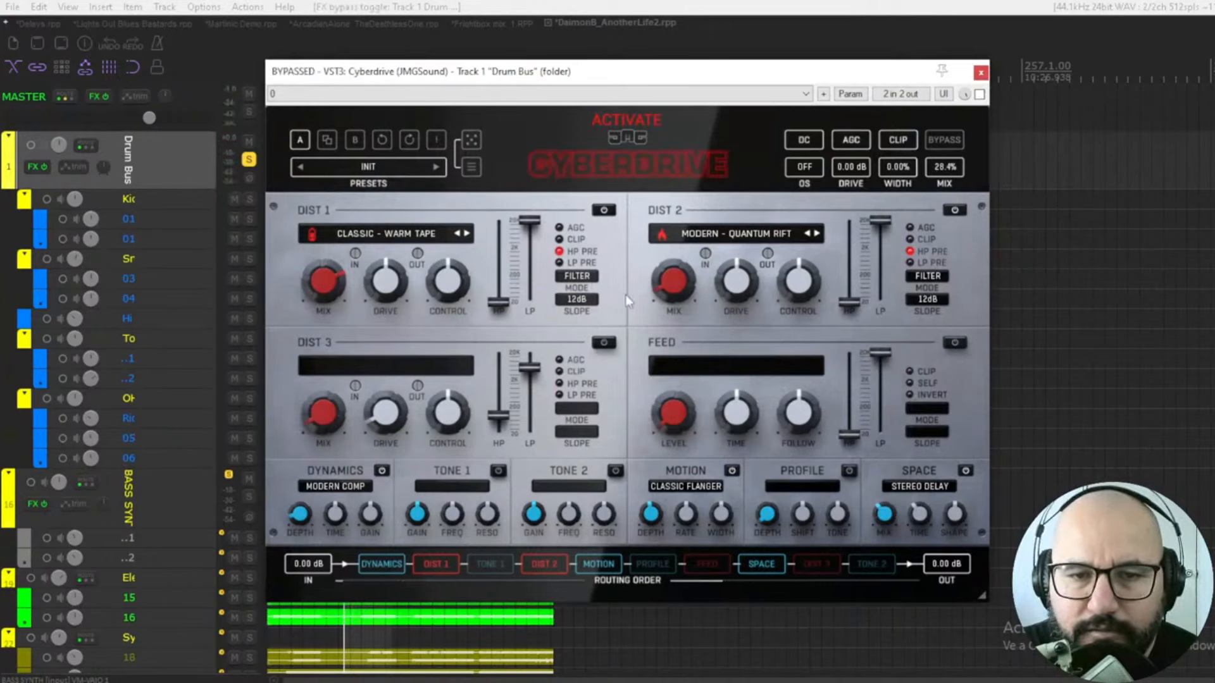
pyautogui.click(980, 74)
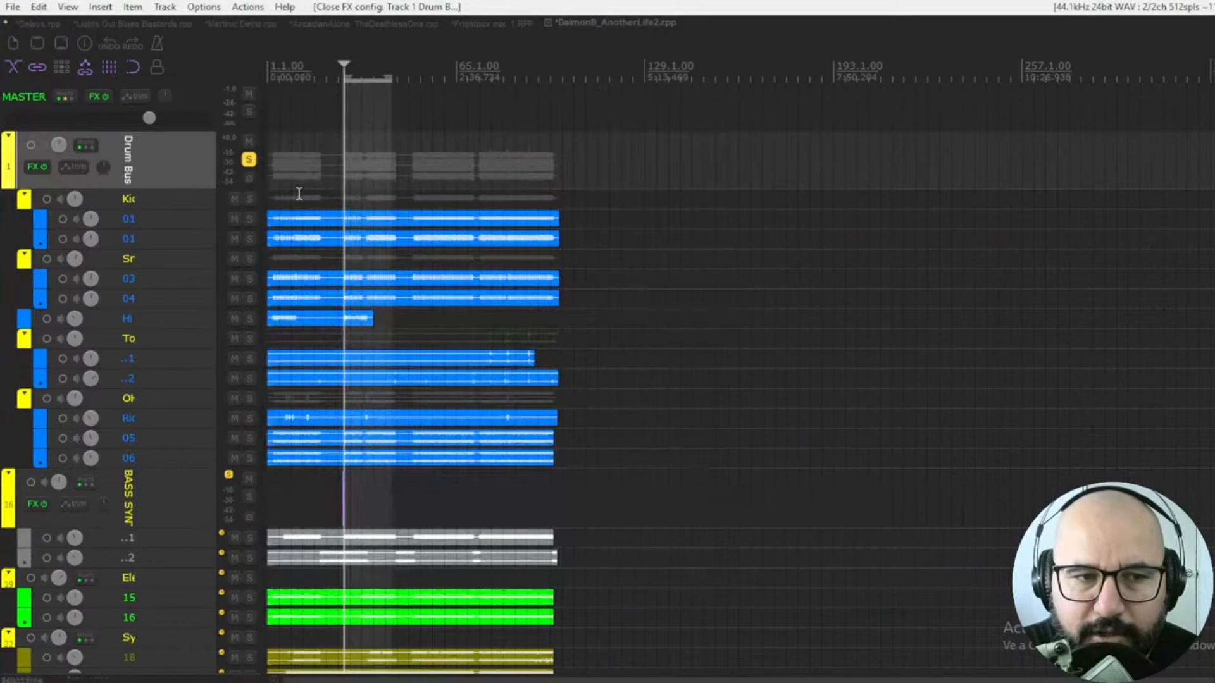
pyautogui.click(248, 160)
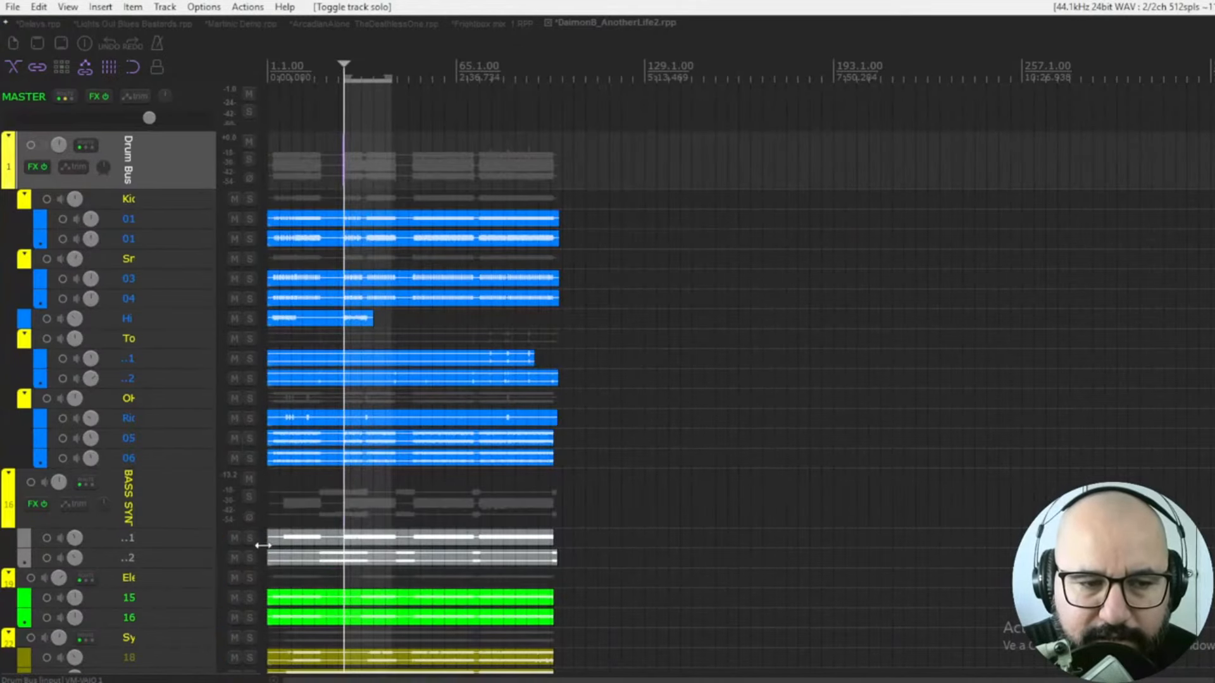
# Step: Solo the BASS SYNTH track, start playback, and open its Cyberdrive plugin
pyautogui.click(249, 497)
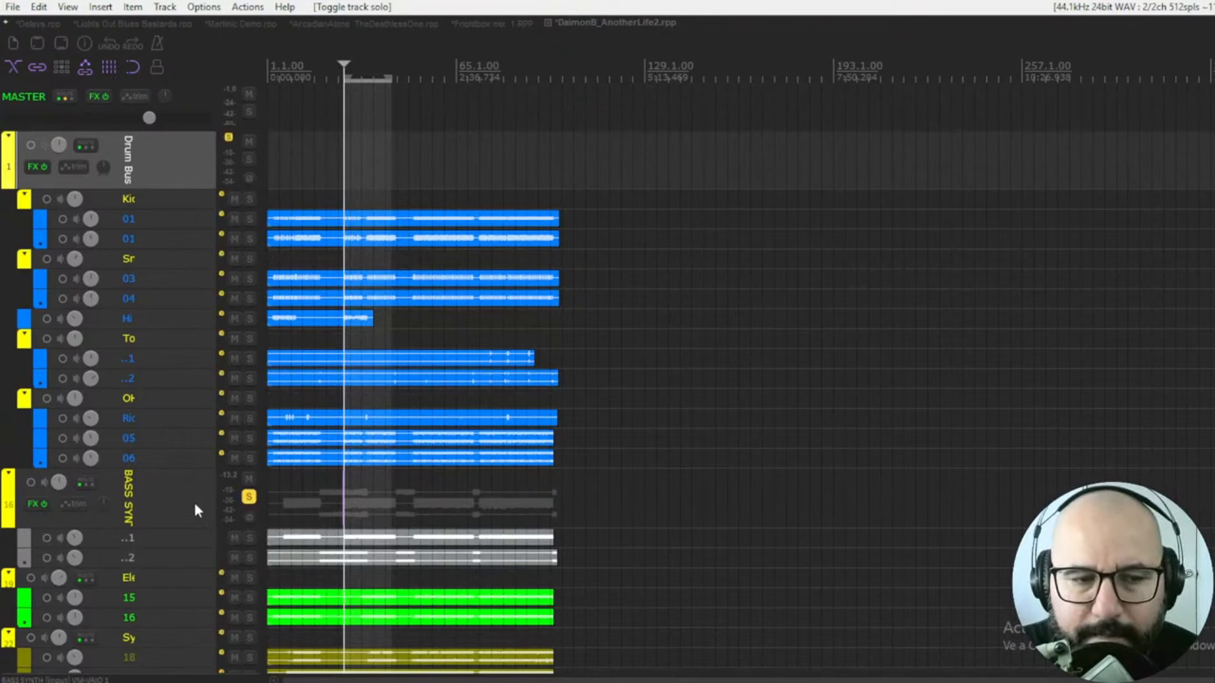
pyautogui.press('space')
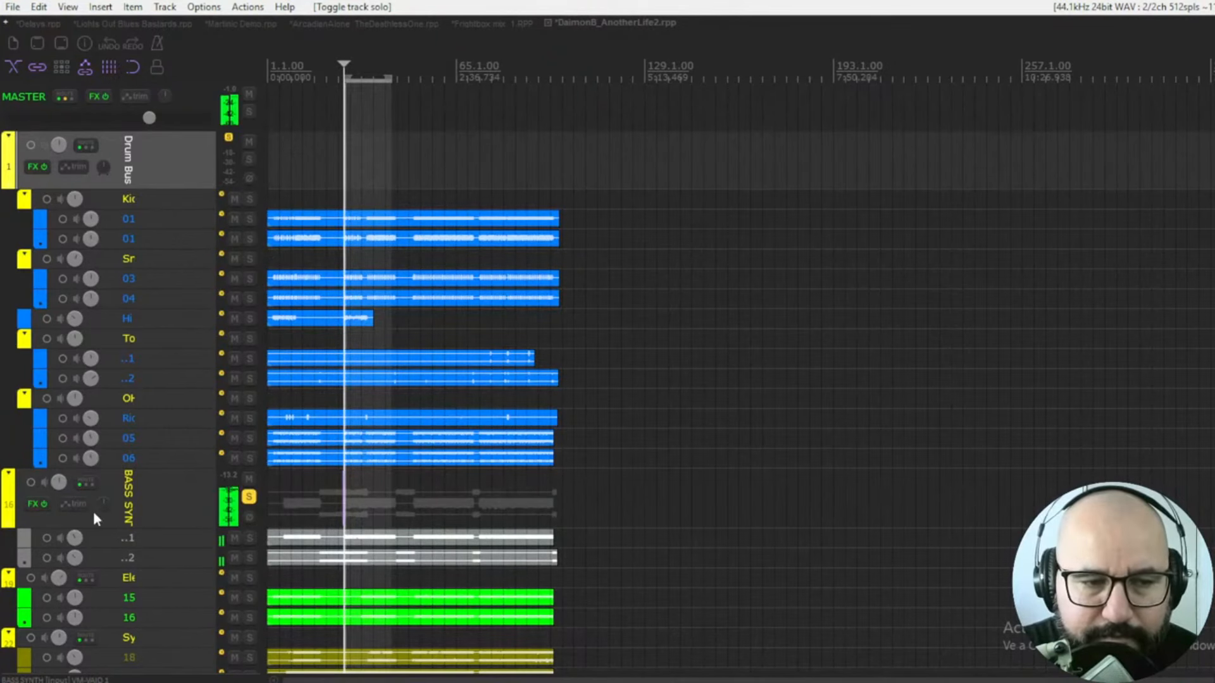
pyautogui.rightClick(31, 506)
pyautogui.click(70, 522)
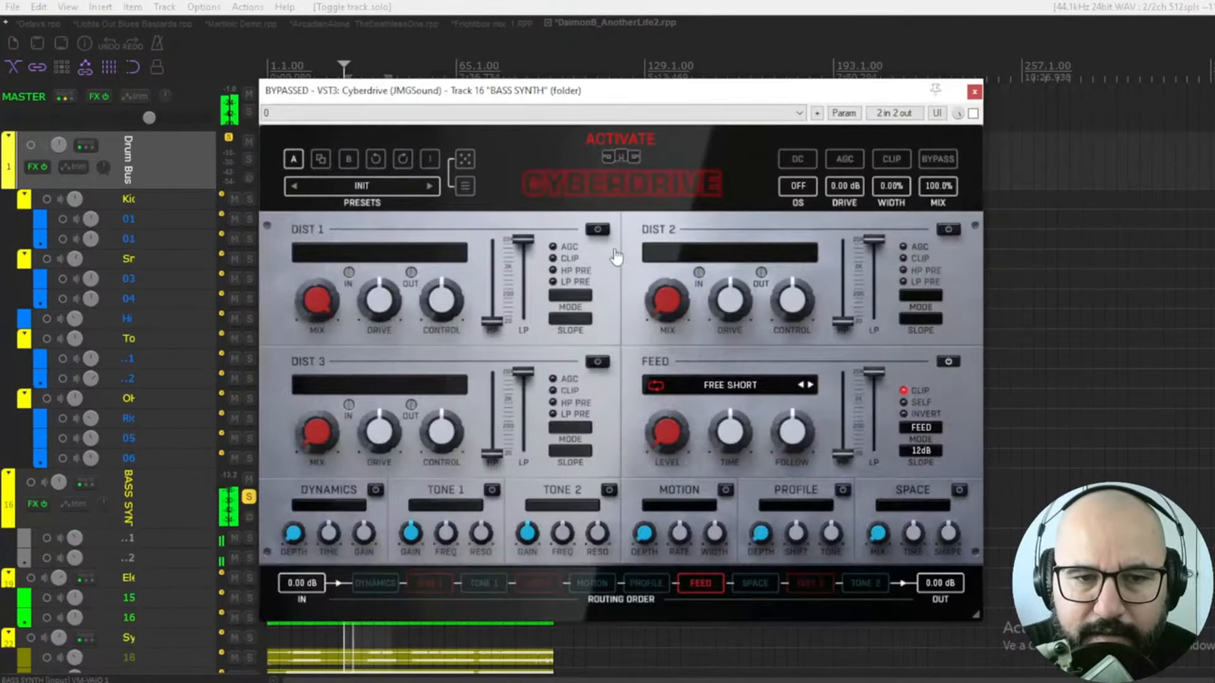
# Step: Enable Dist 1 on the bass synth, compare the plugin active and bypassed, and change the type to Classic - Fuzzy Transistor
pyautogui.click(597, 229)
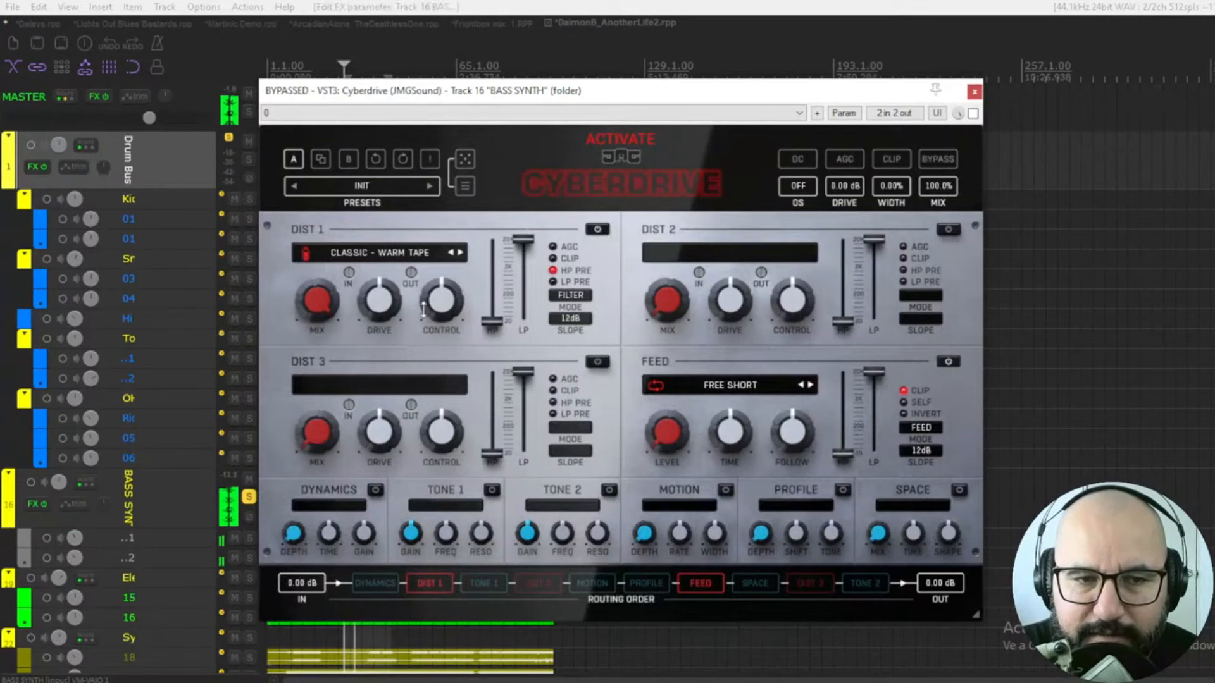
pyautogui.click(973, 114)
pyautogui.click(973, 113)
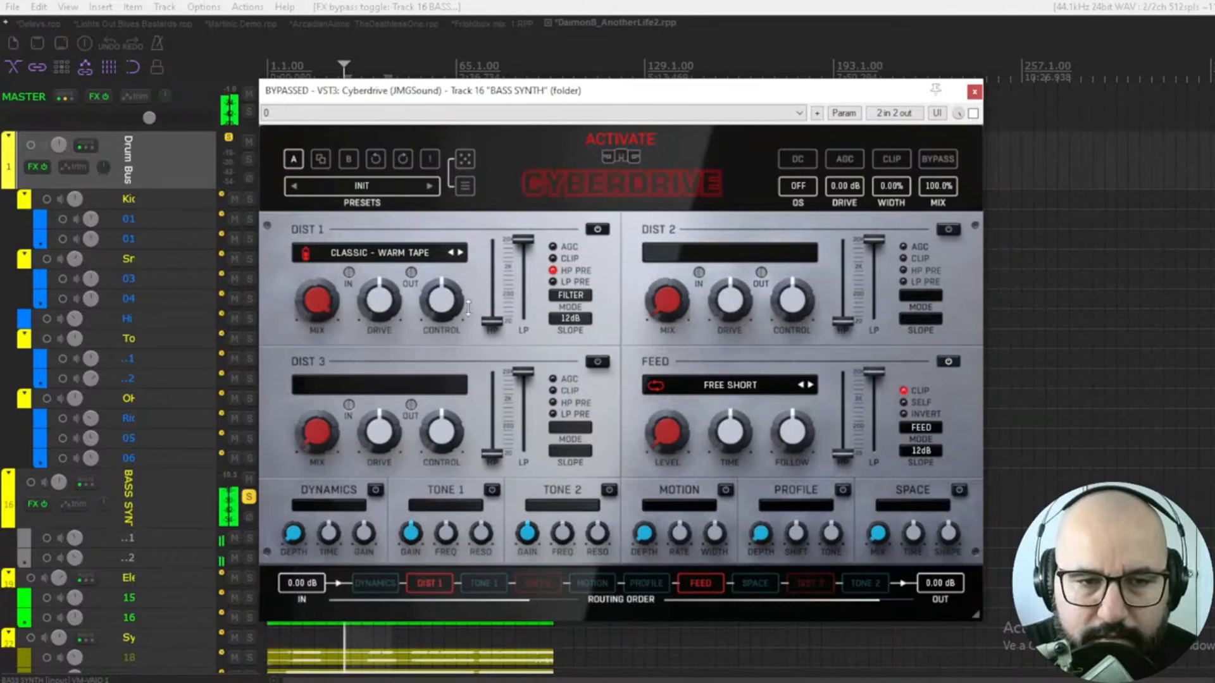
pyautogui.click(460, 252)
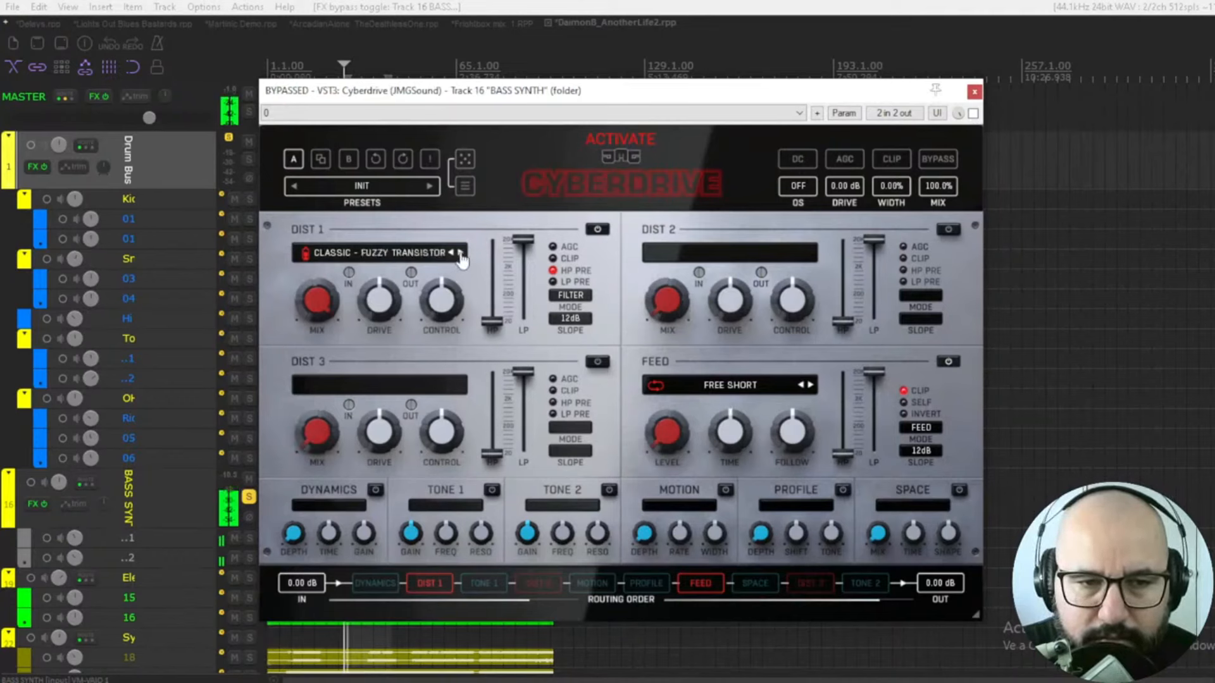
# Step: Activate Cyberdrive on the bass synth and turn on the global AGC and Clip options
pyautogui.click(973, 113)
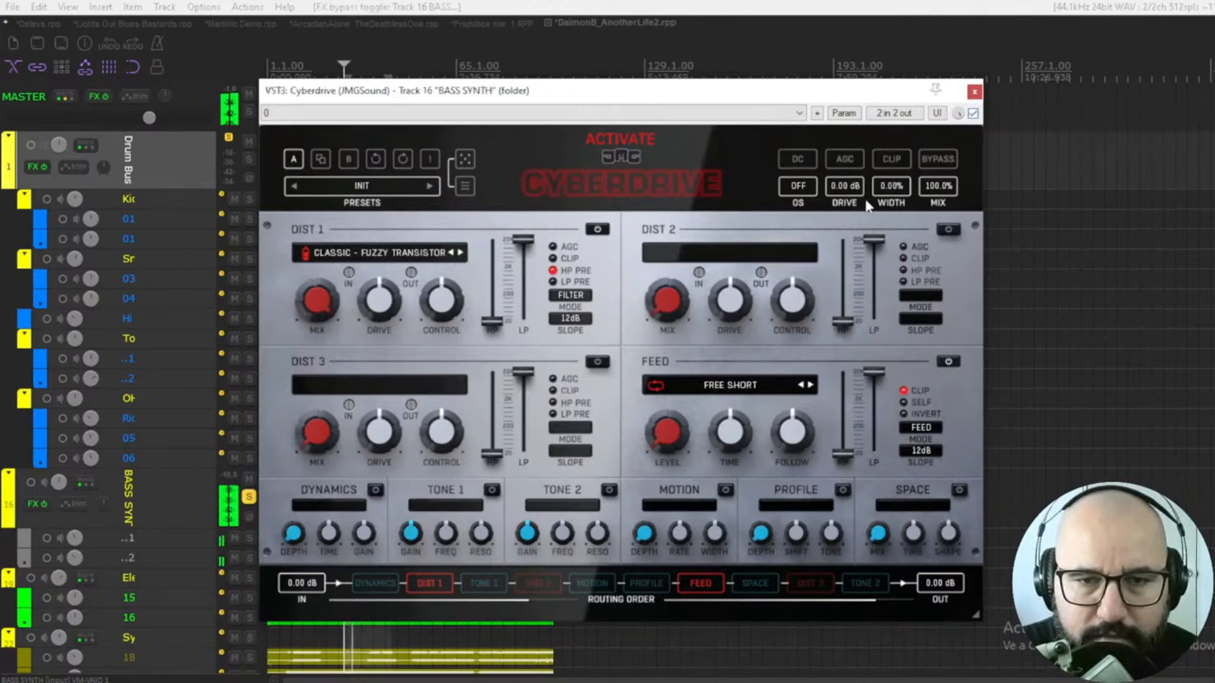
pyautogui.click(831, 167)
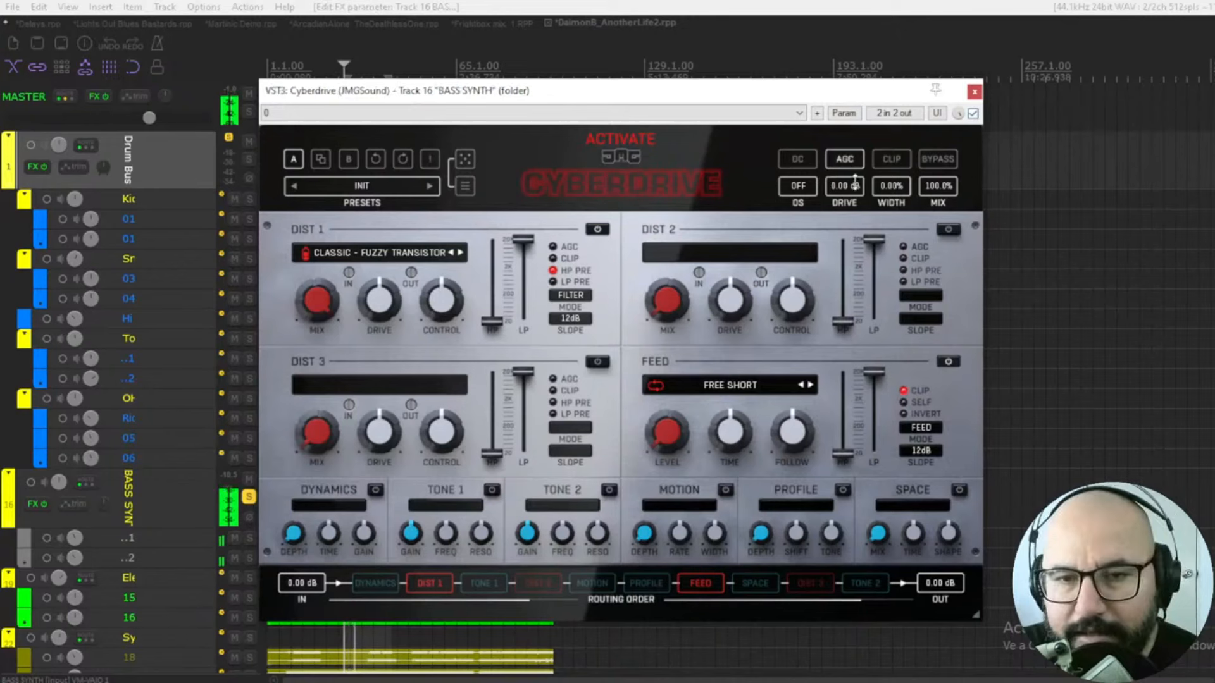
pyautogui.click(886, 163)
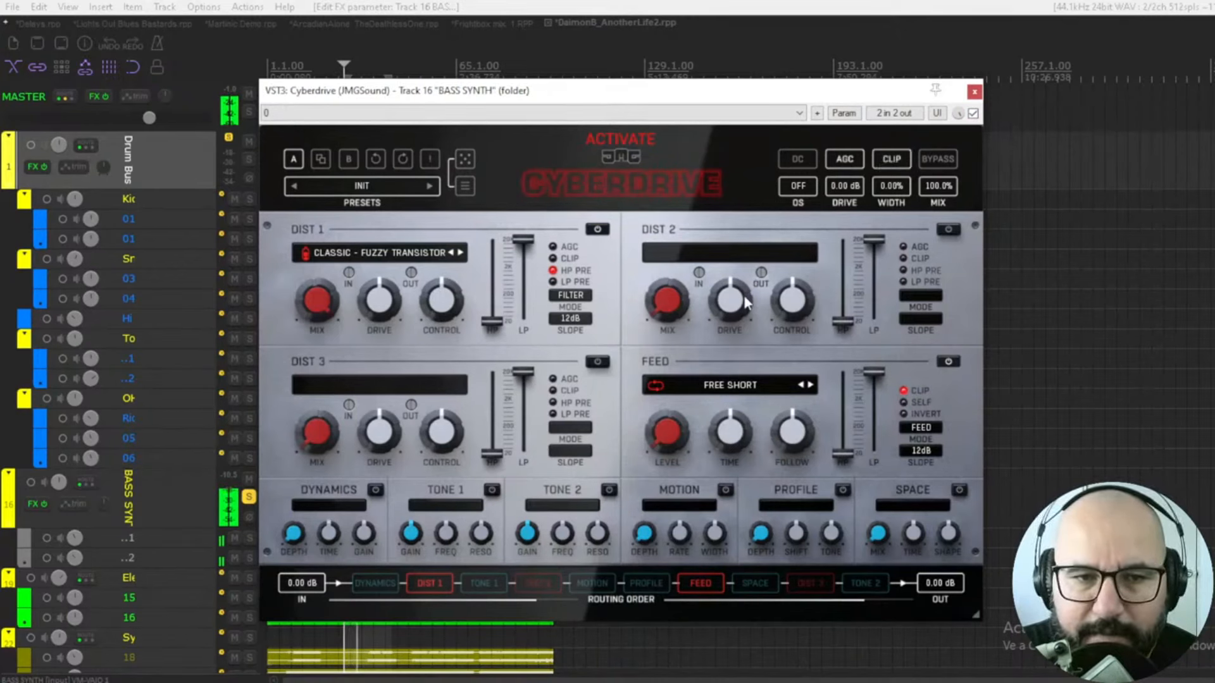
# Step: Try Classic - Gritty Germanium and Modern - Neon Pulse in Dist 1, with the global width at -24.8%
pyautogui.click(460, 253)
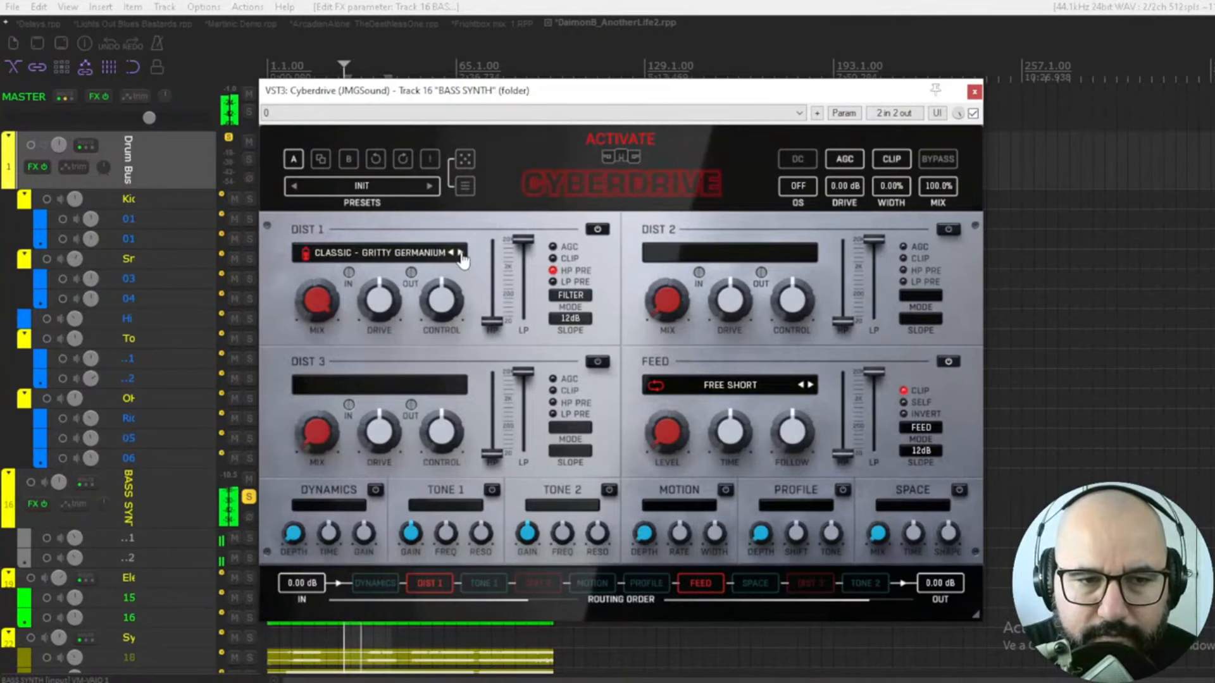
pyautogui.click(411, 253)
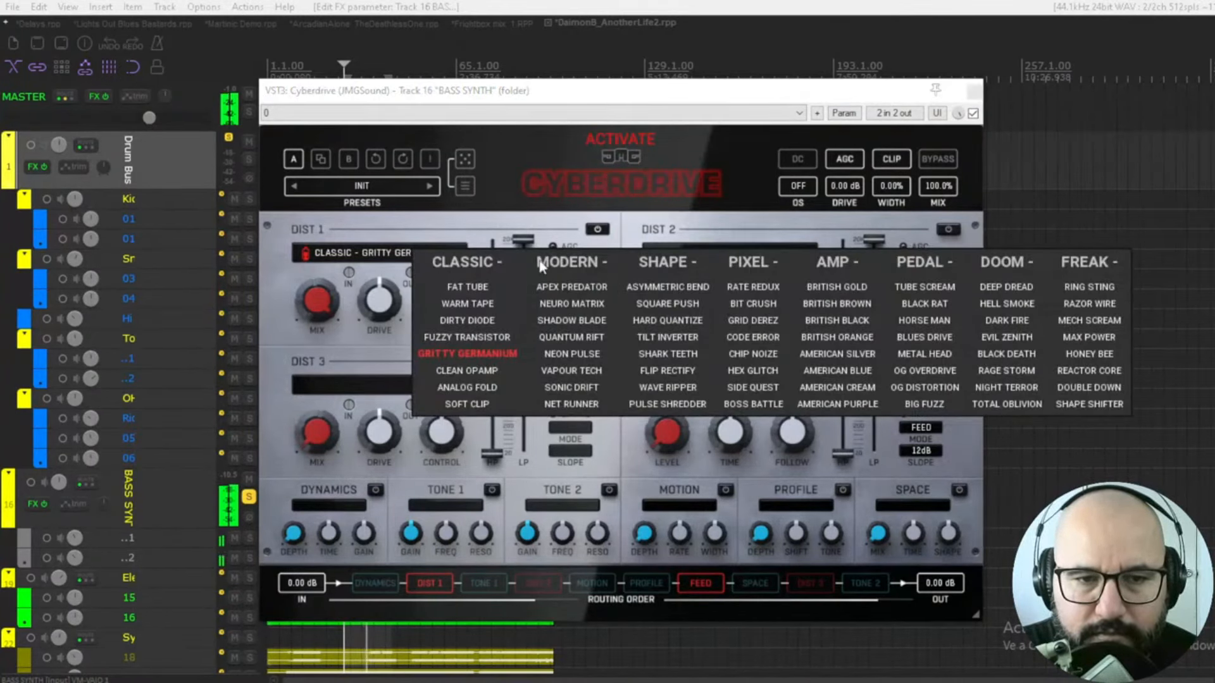
pyautogui.click(575, 356)
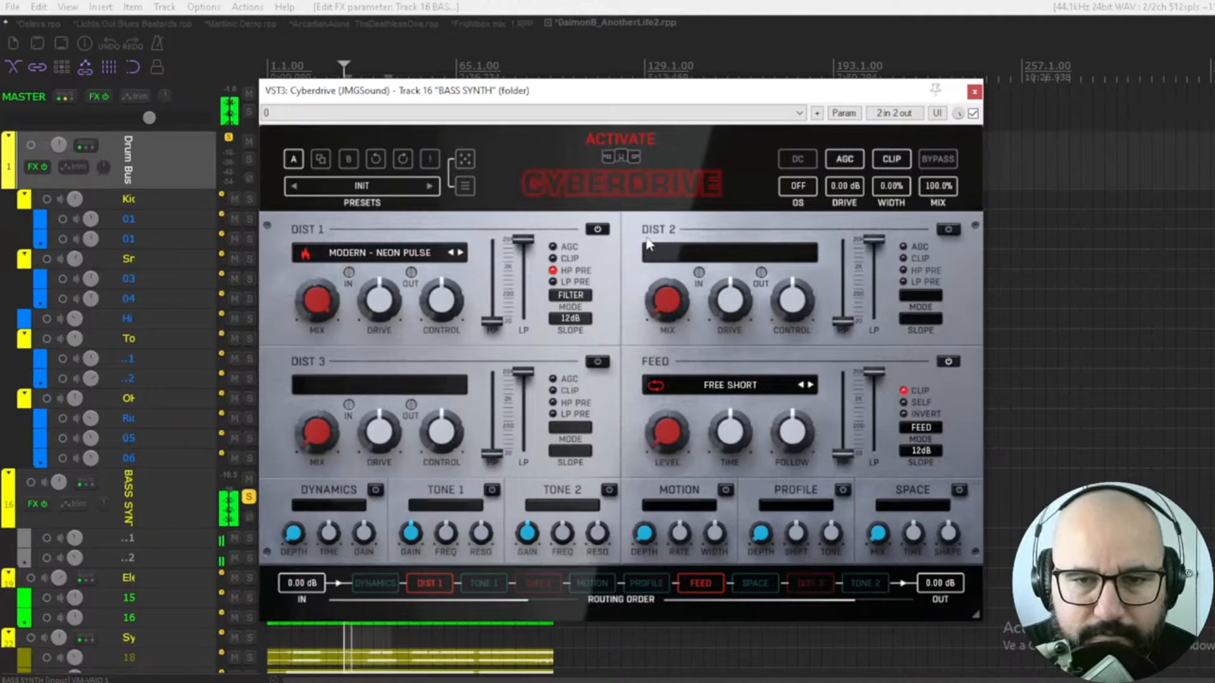
pyautogui.moveTo(884, 188)
pyautogui.mouseDown()
pyautogui.moveTo(884, 218)
pyautogui.moveTo(888, 186)
pyautogui.mouseUp()
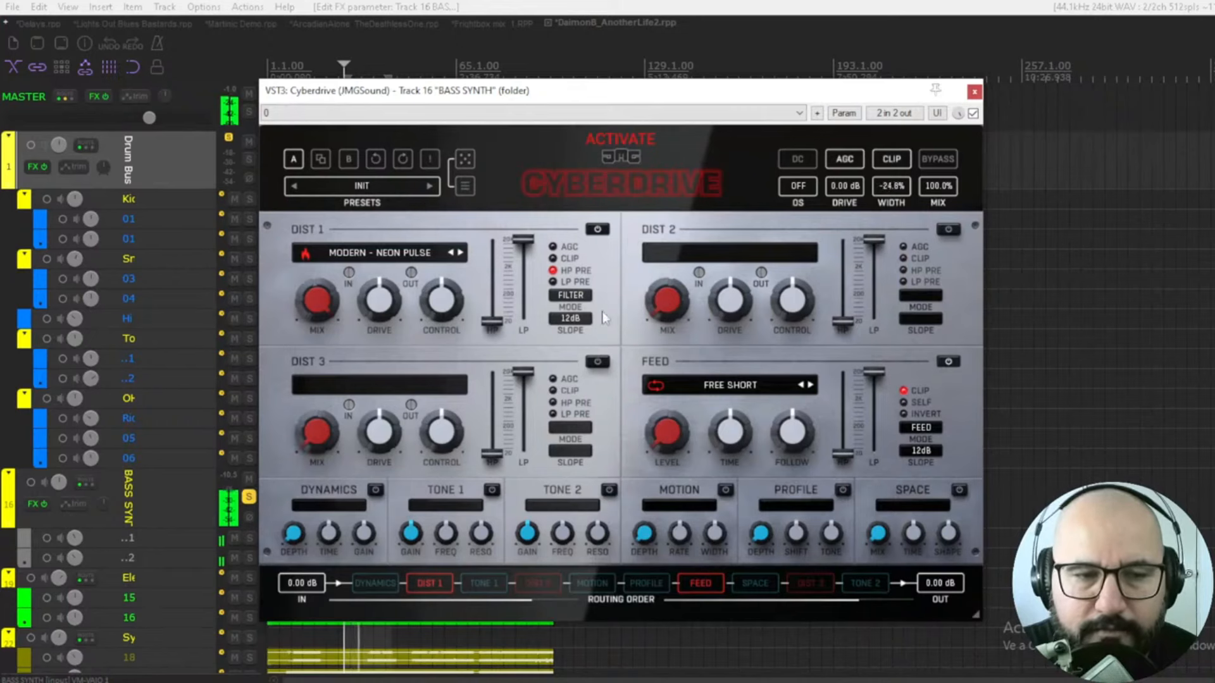
# Step: Change the Dist 1 type to Shape - Hard Quantize and compare the bass synth with the plugin bypassed and active
pyautogui.click(408, 256)
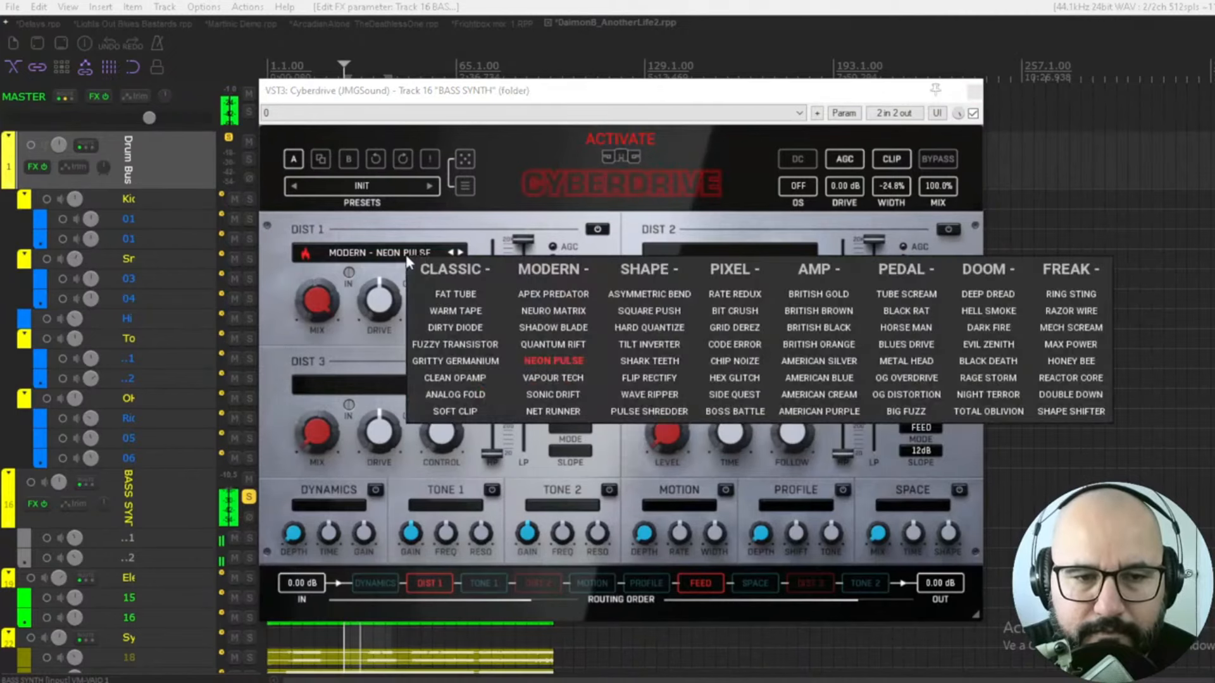
pyautogui.click(645, 316)
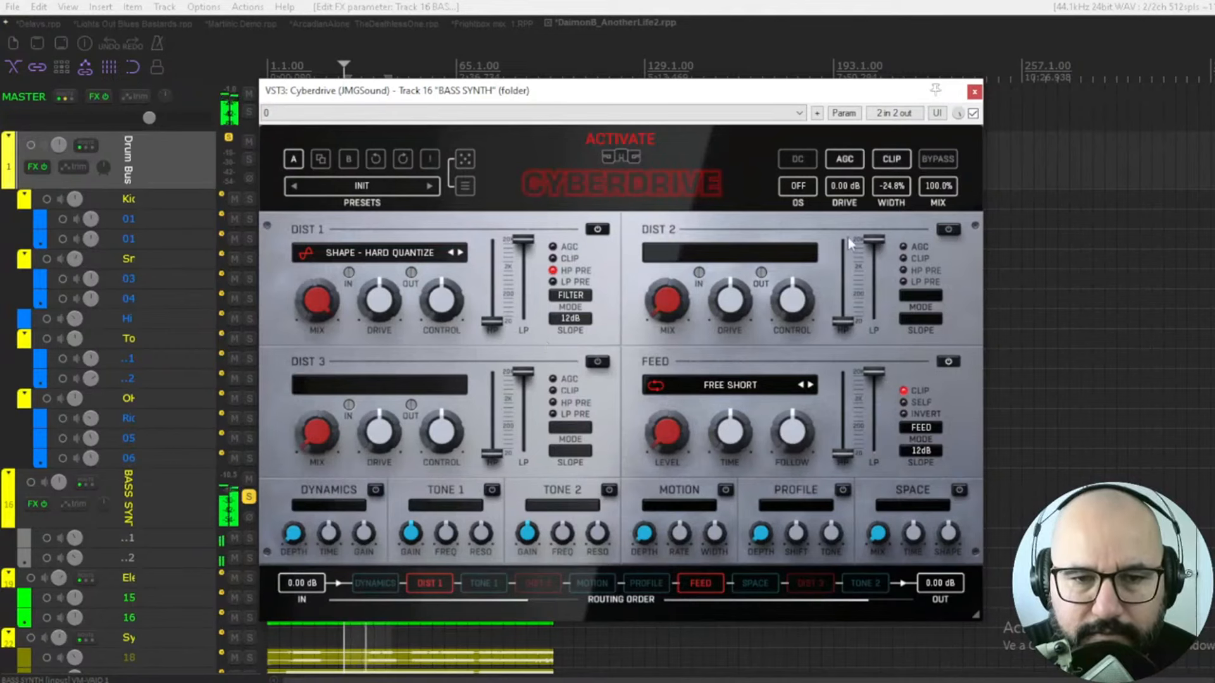
pyautogui.click(973, 112)
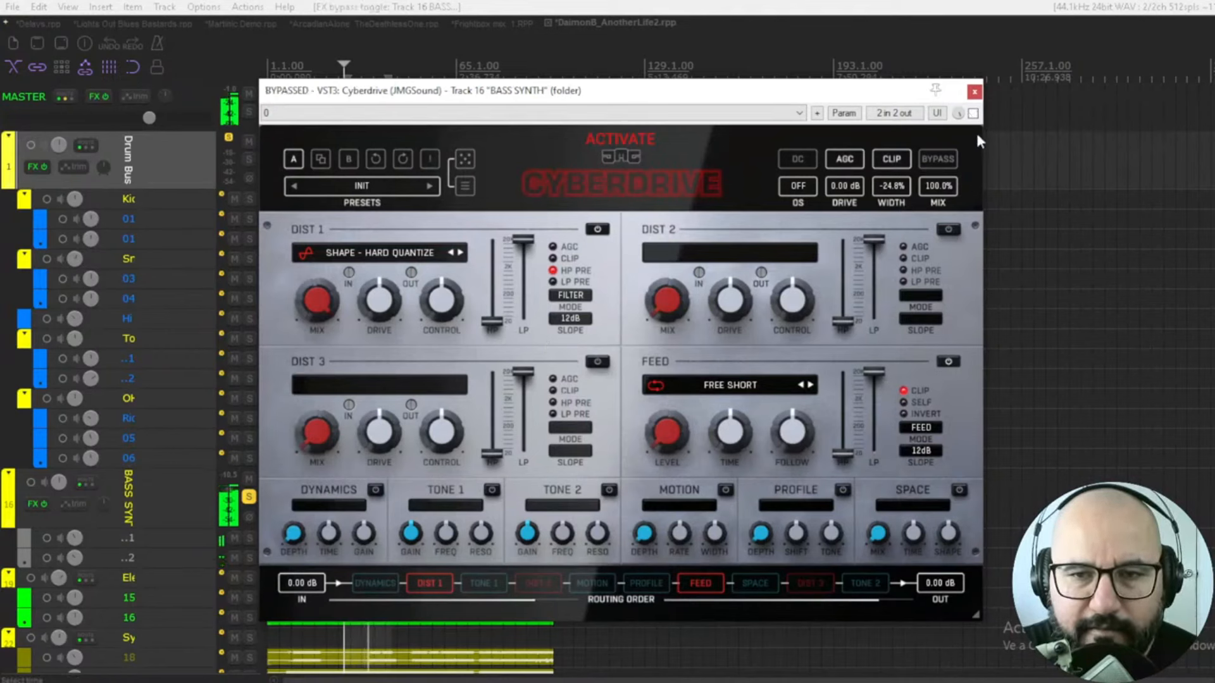
pyautogui.click(973, 112)
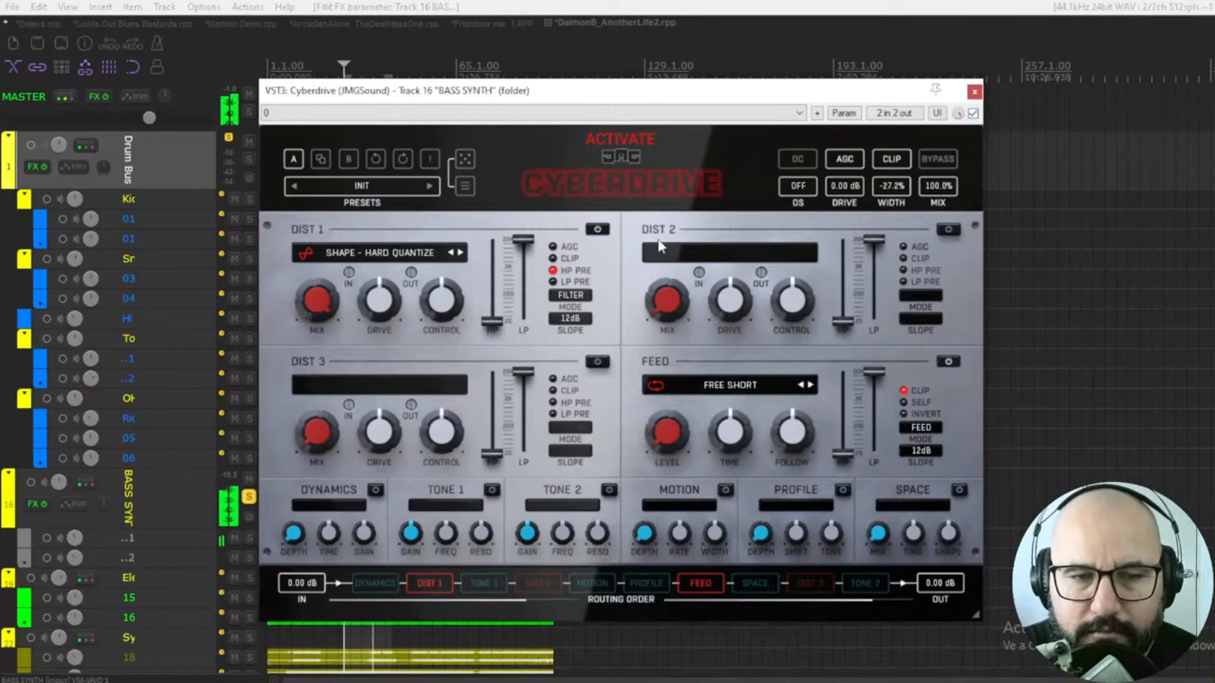
# Step: Widen the global width to 56% and compare the bass synth with the plugin bypassed and active
pyautogui.moveTo(887, 186); pyautogui.dragTo(887, 123)
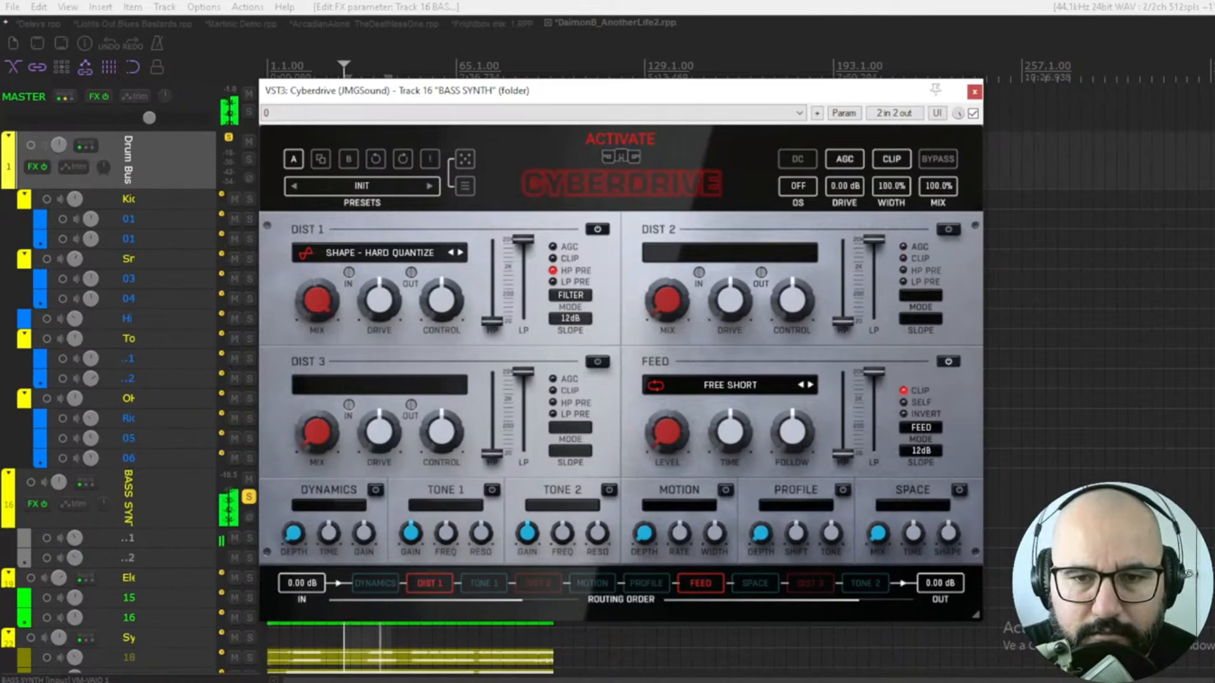
pyautogui.click(973, 115)
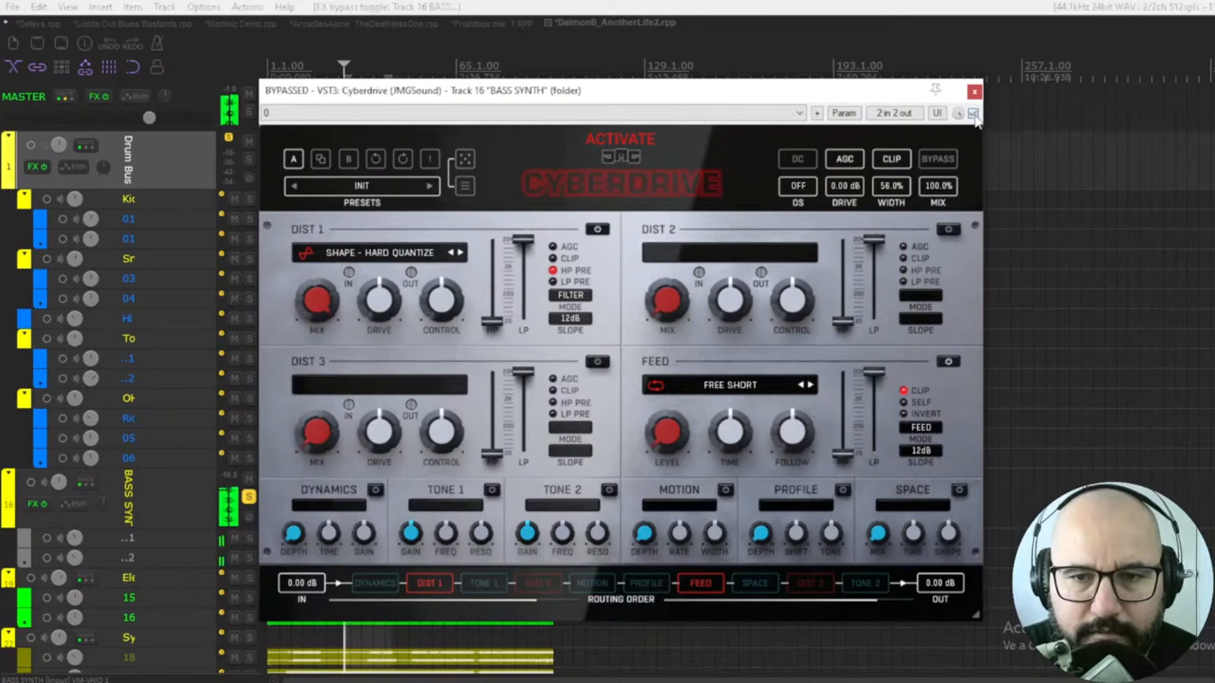
pyautogui.click(974, 115)
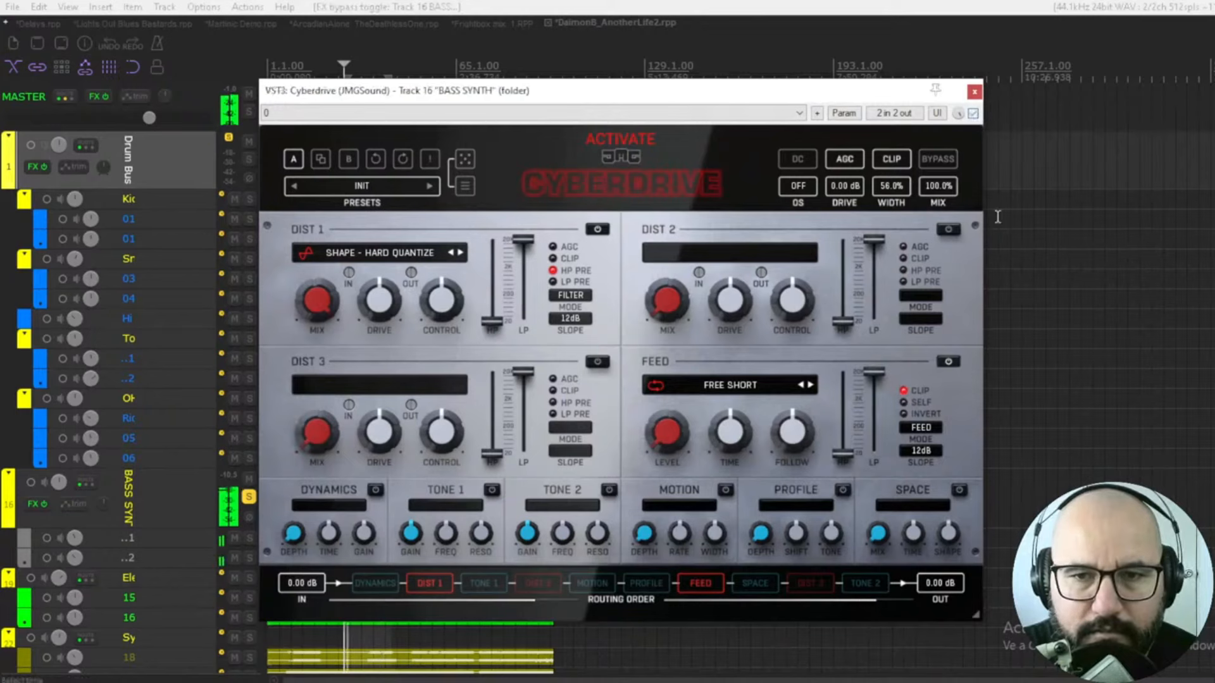
# Step: Try the Pixel distortion types in Dist 1, from Code Error on through to Side Quest
pyautogui.click(422, 252)
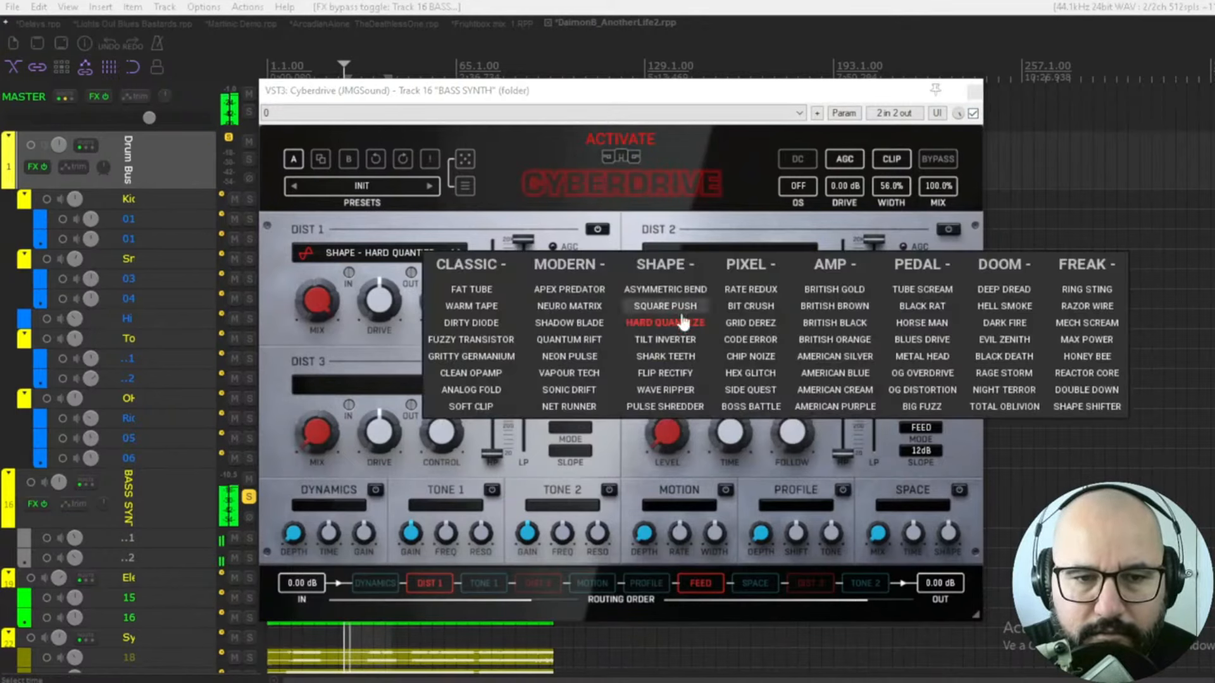
pyautogui.click(751, 339)
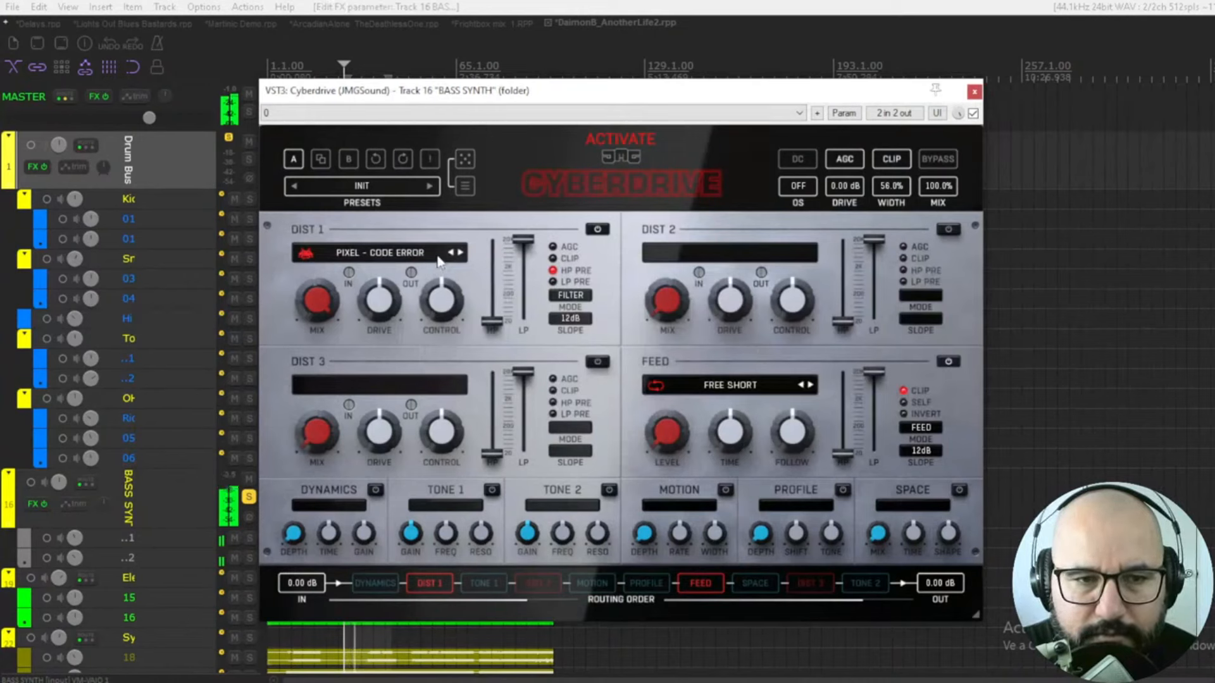
pyautogui.click(459, 253)
pyautogui.click(460, 255)
pyautogui.click(460, 254)
# Step: Try the Amp types British Black and American Silver in Dist 1 on the bass synth
pyautogui.click(415, 253)
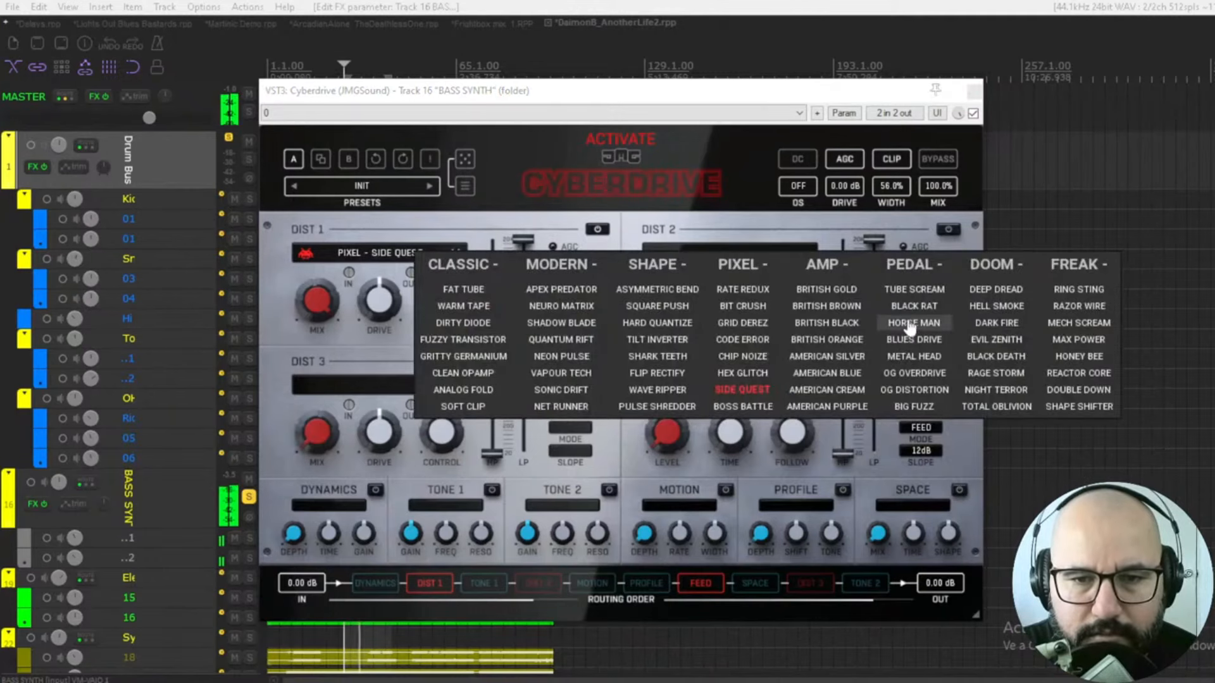
pyautogui.click(826, 323)
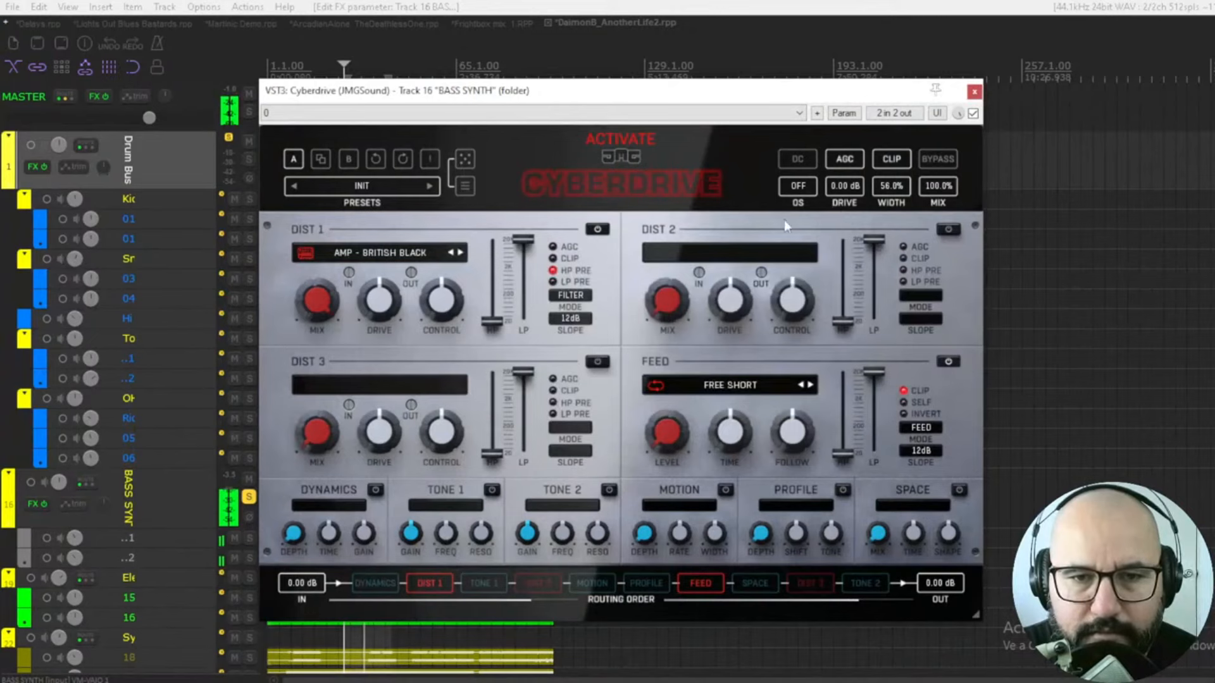
pyautogui.click(371, 250)
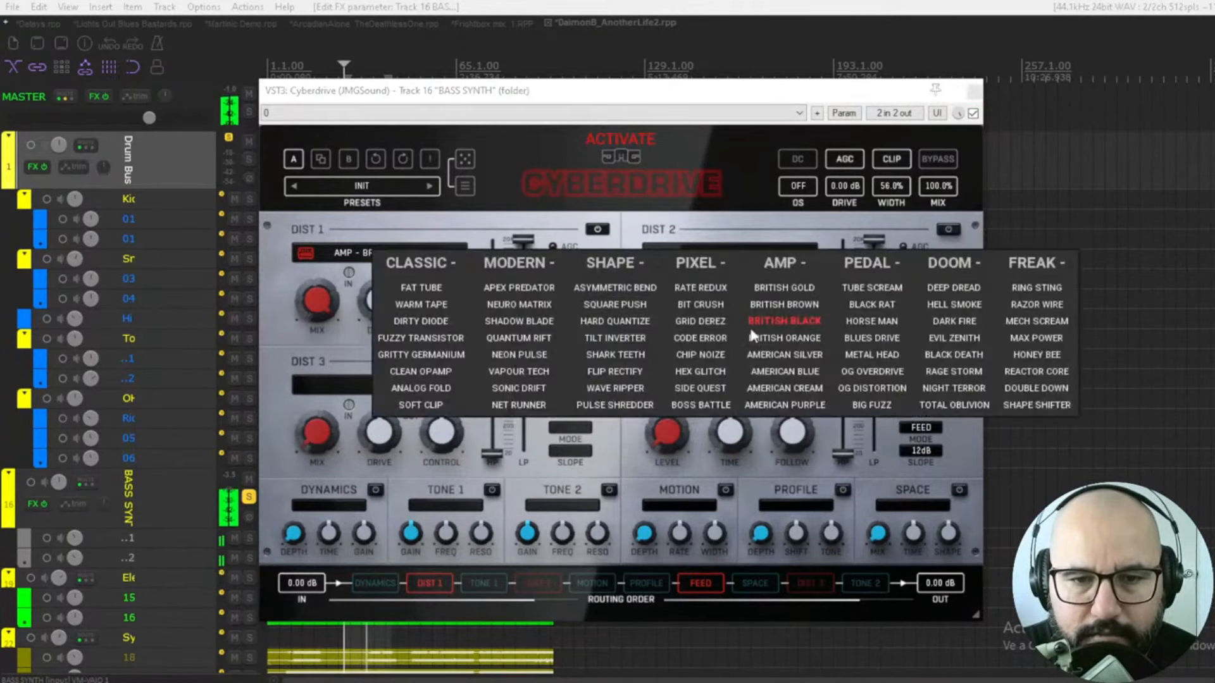
pyautogui.click(785, 356)
# Step: Audition Pedal - Horse Man and Doom - Dark Fire as the Dist 1 distortion type
pyautogui.click(395, 250)
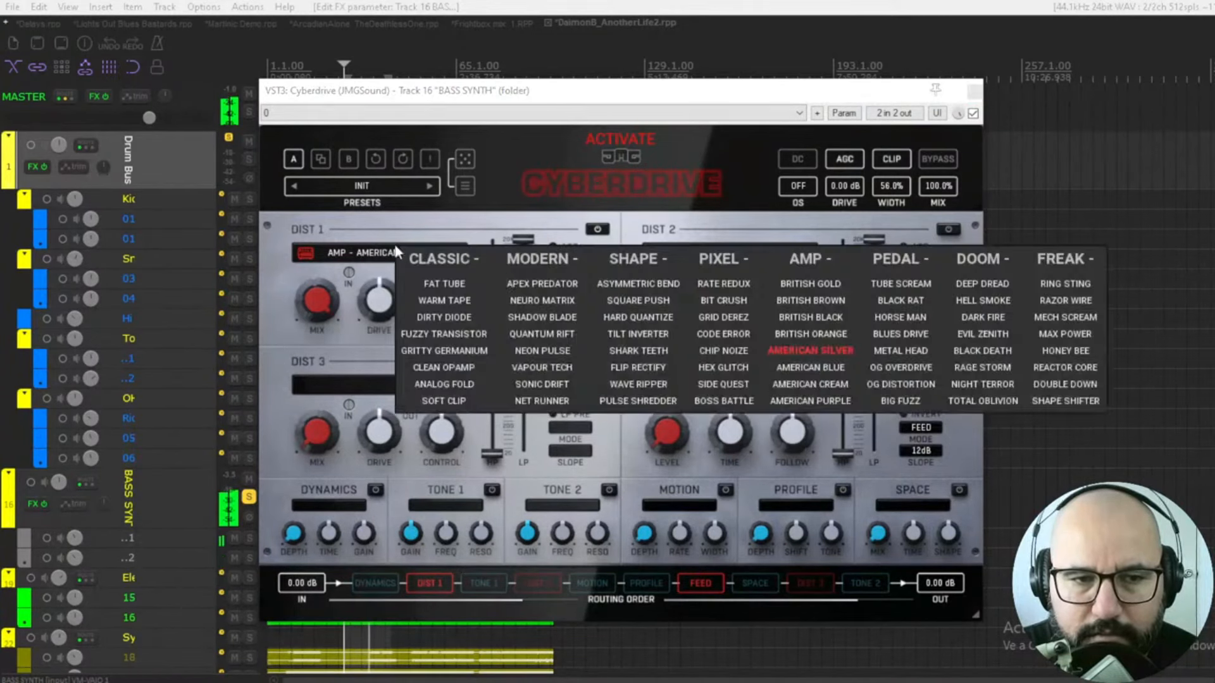
pyautogui.click(900, 317)
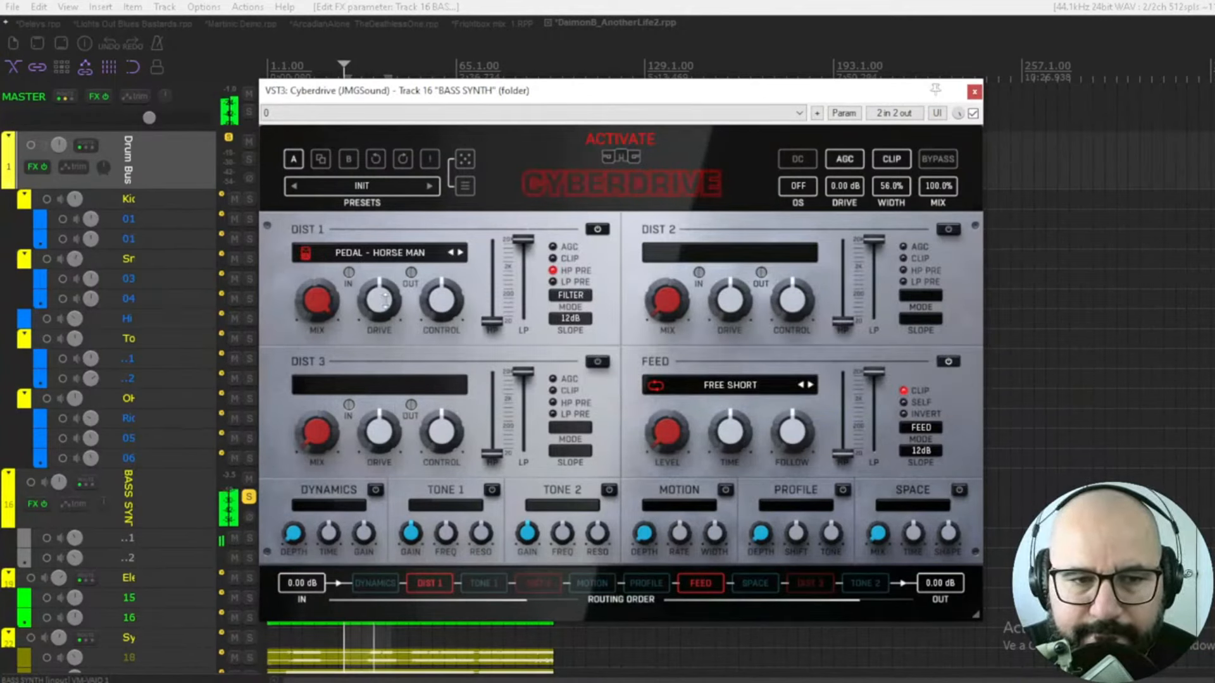
pyautogui.click(403, 261)
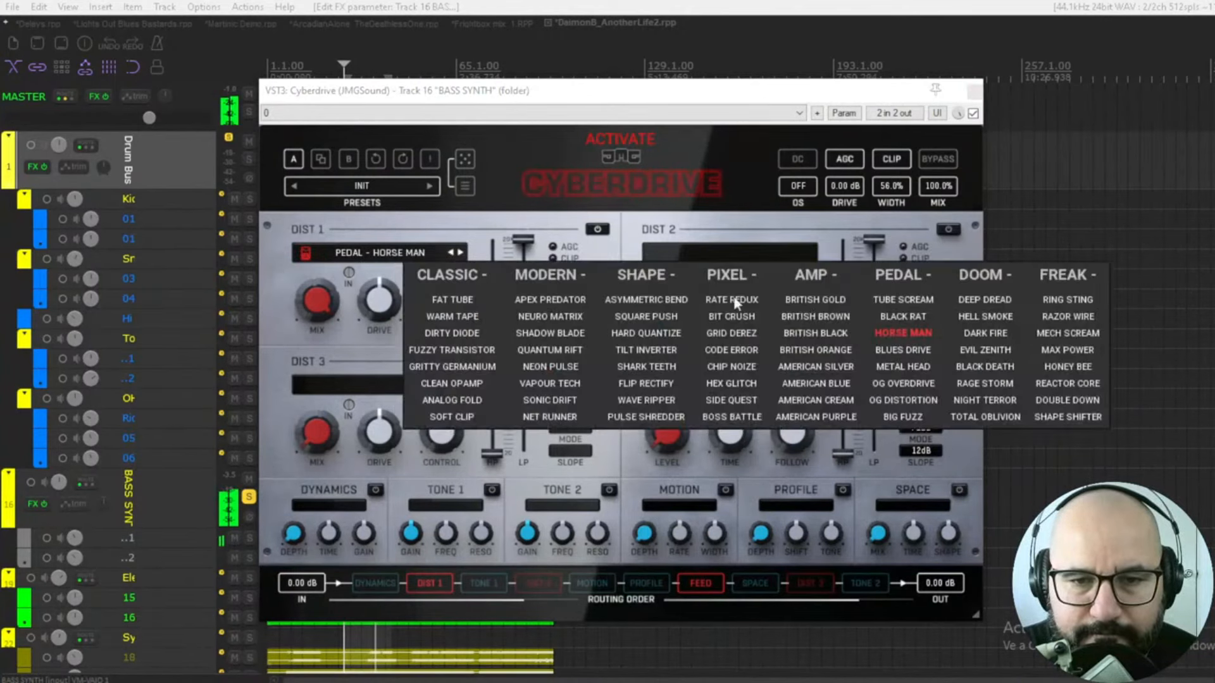
pyautogui.click(983, 336)
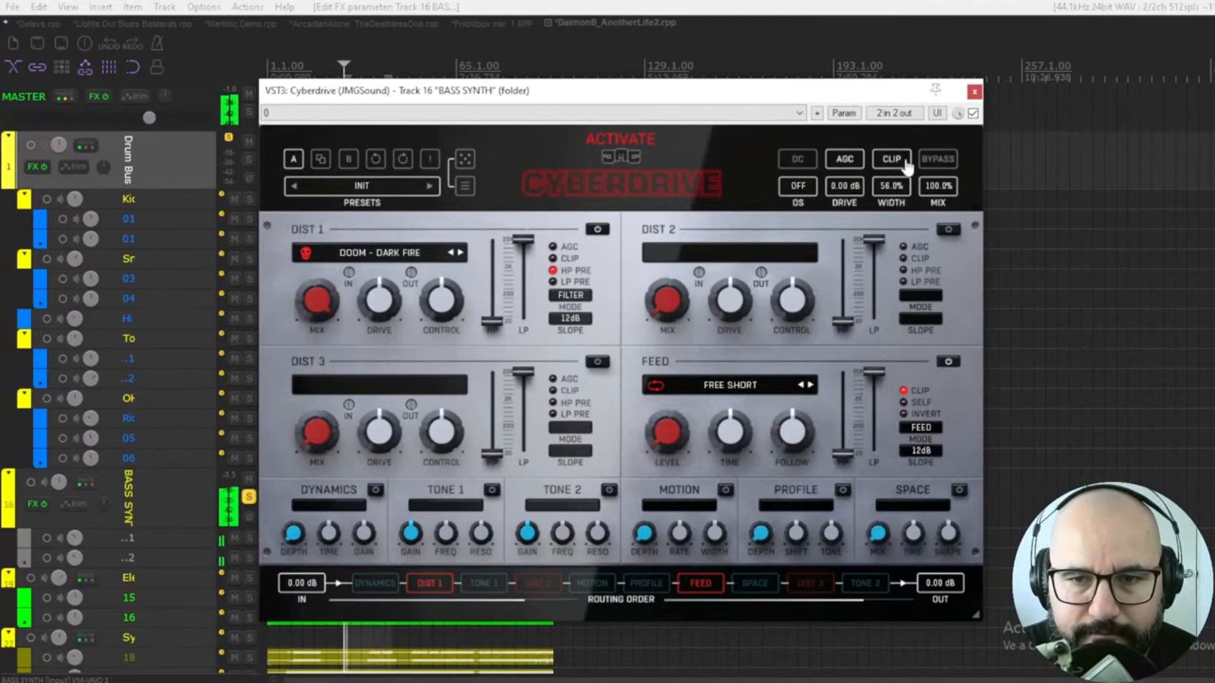
# Step: Lower the plugin's output level to -4.22 dB, leaving the global mix value dialog without a change
pyautogui.doubleClick(930, 188)
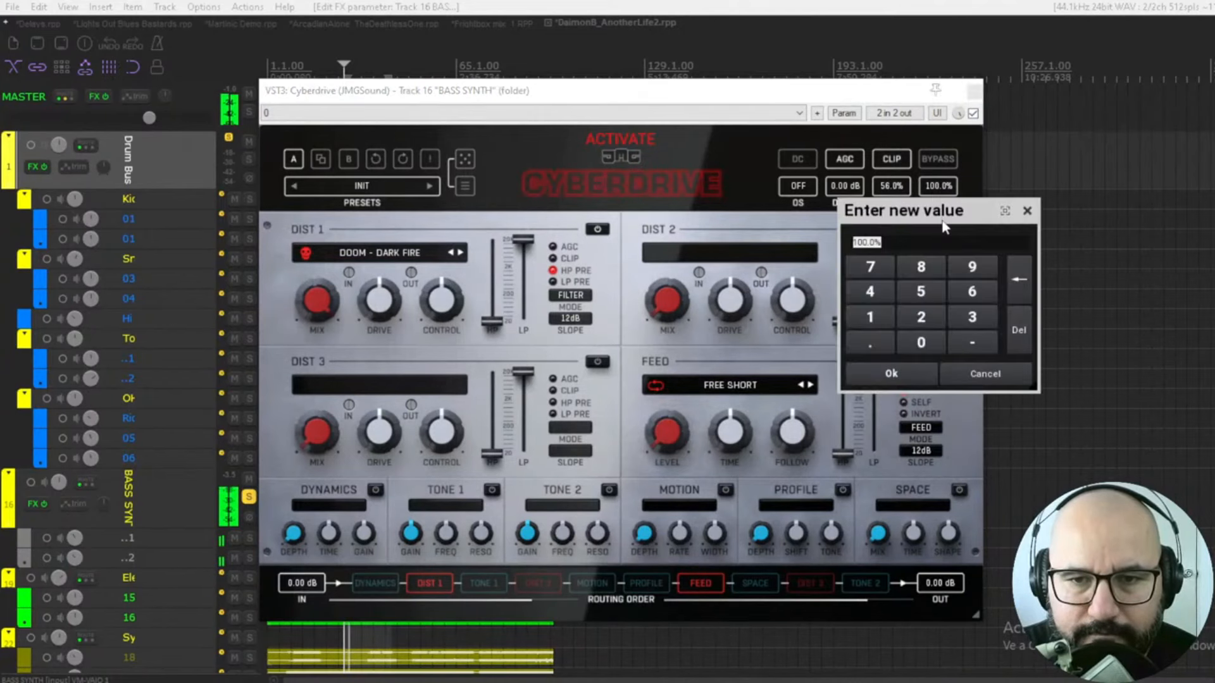
pyautogui.click(1024, 211)
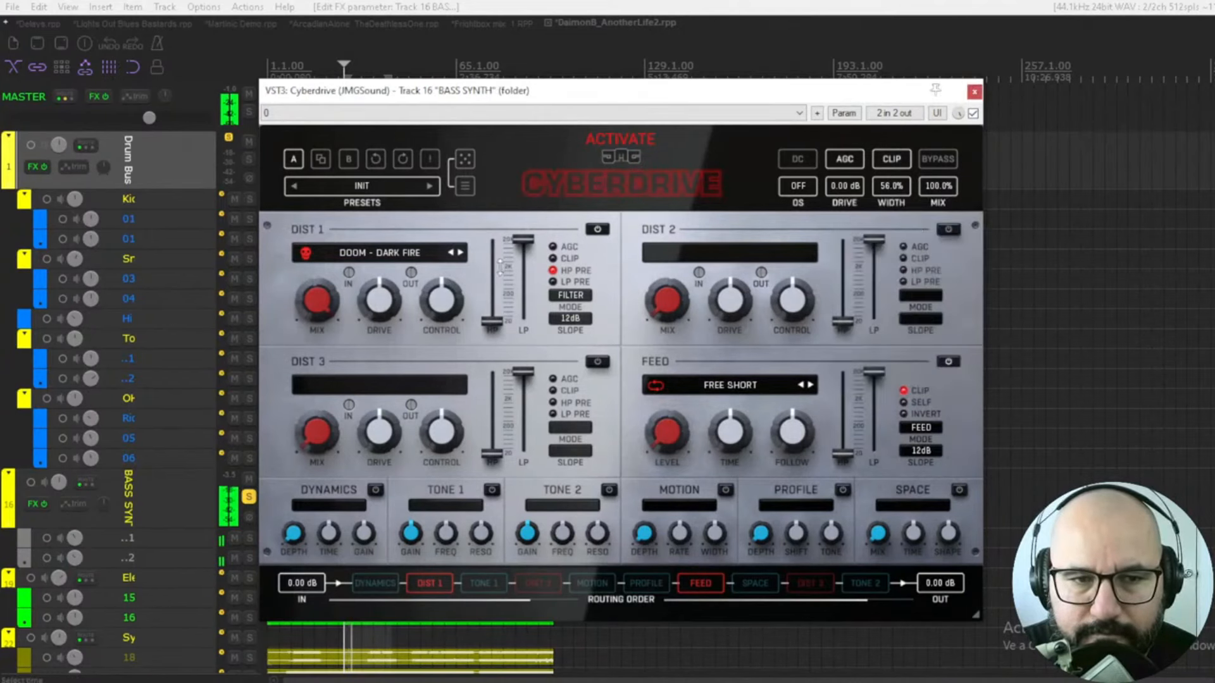
pyautogui.doubleClick(943, 583)
pyautogui.click(1029, 503)
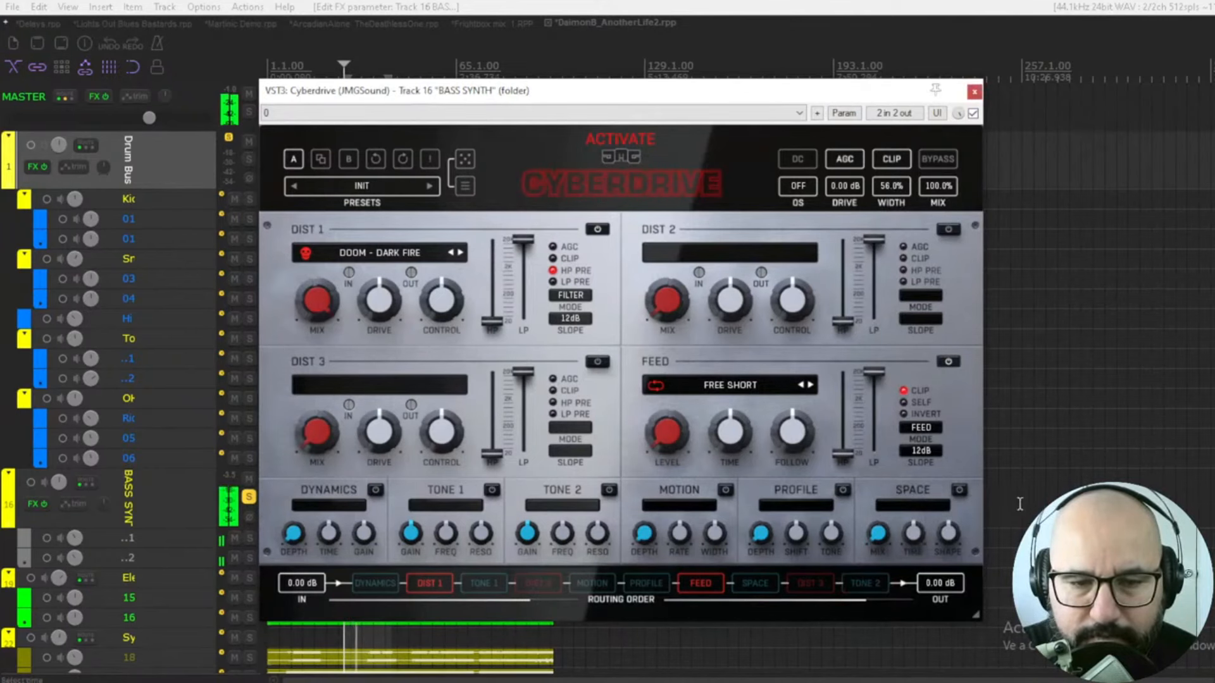
pyautogui.moveTo(939, 577); pyautogui.dragTo(939, 596)
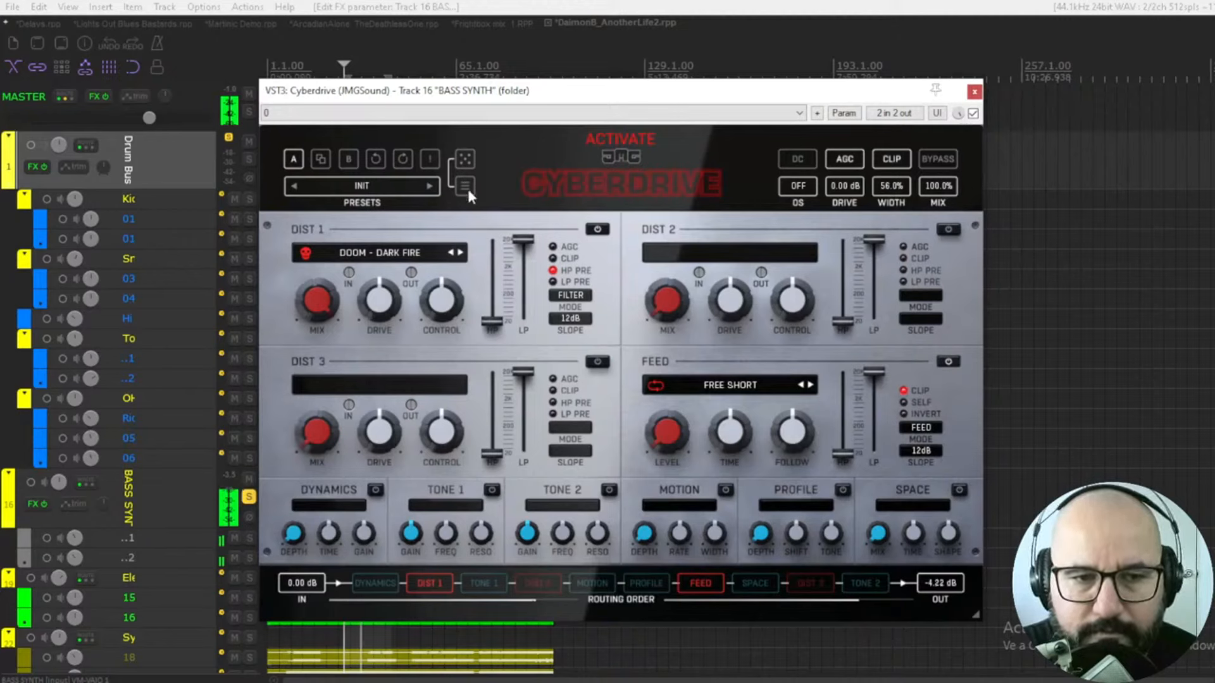
# Step: Try Doom - Black Death in Dist 1, go through the Freak types and settle on Freak - Max Power
pyautogui.click(400, 260)
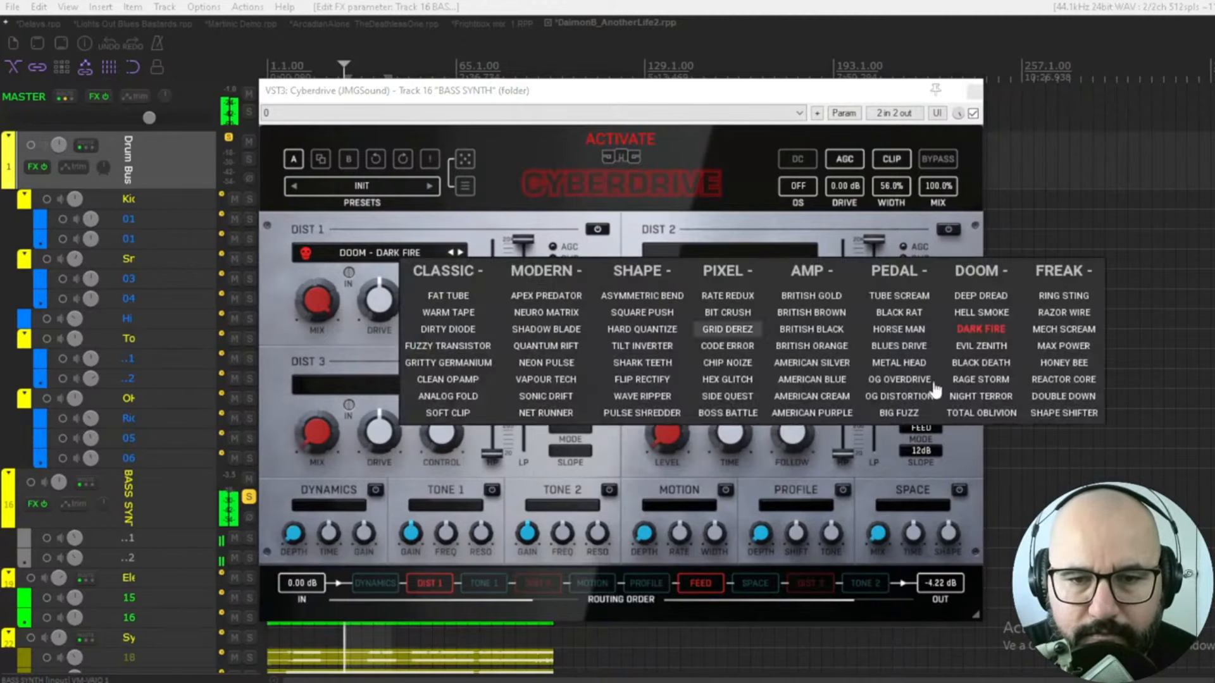
pyautogui.click(989, 366)
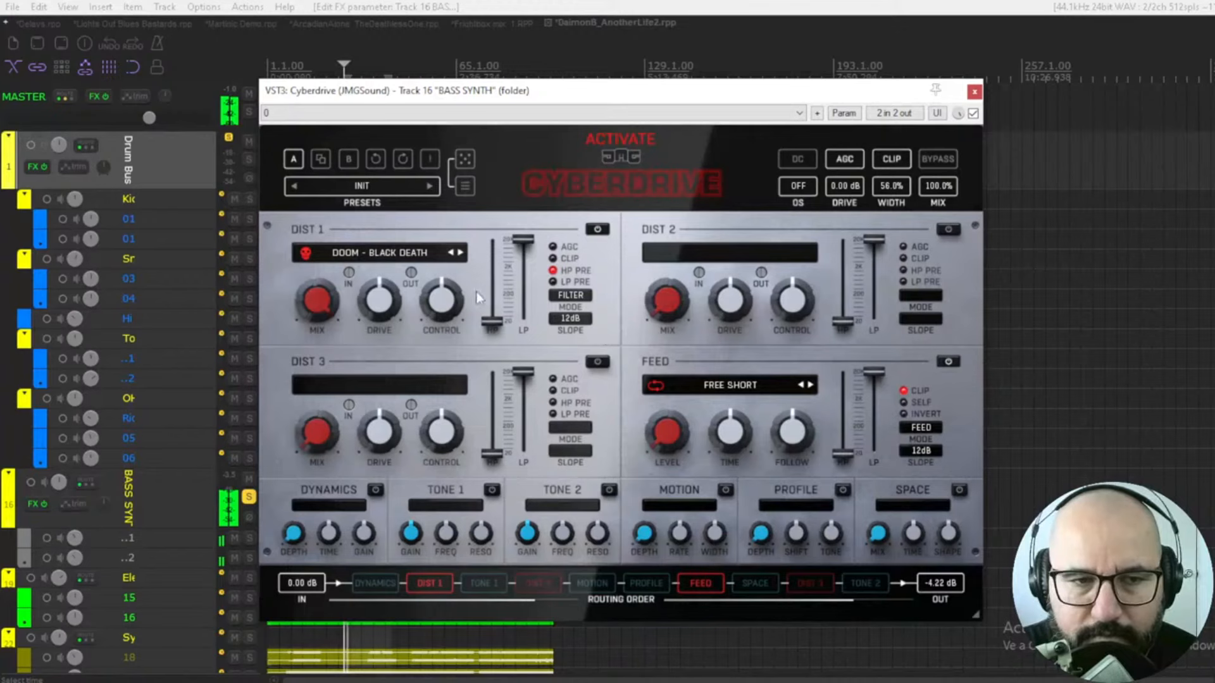
pyautogui.click(392, 252)
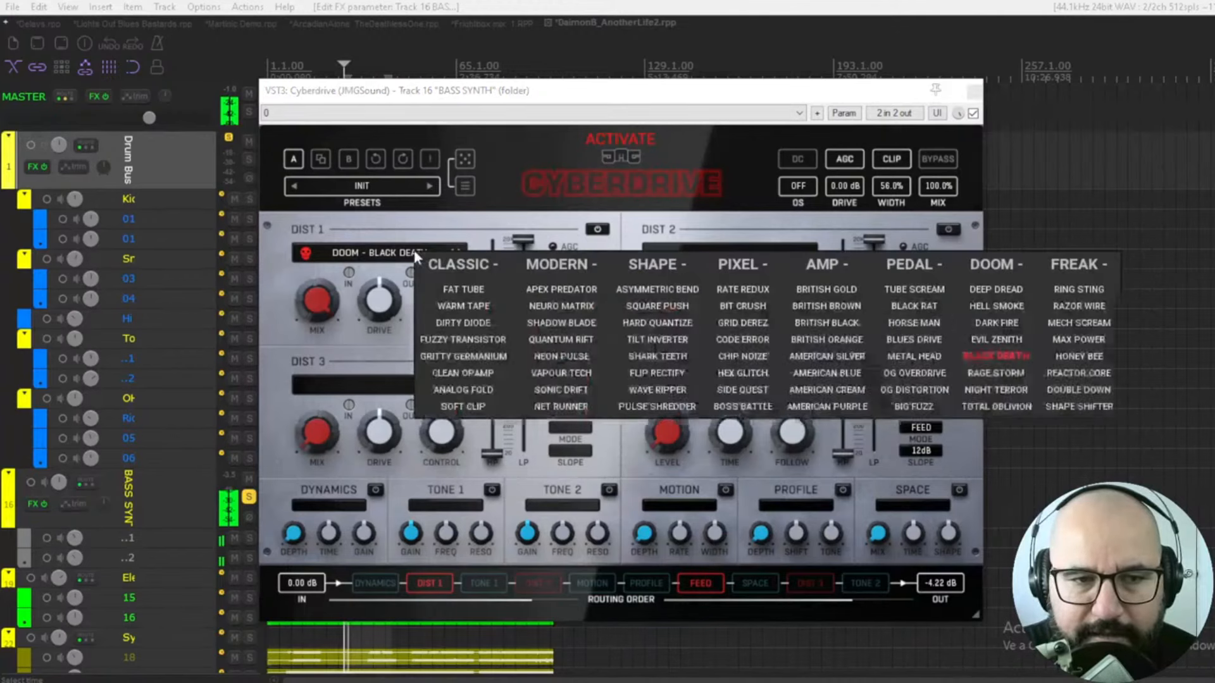
pyautogui.click(1063, 307)
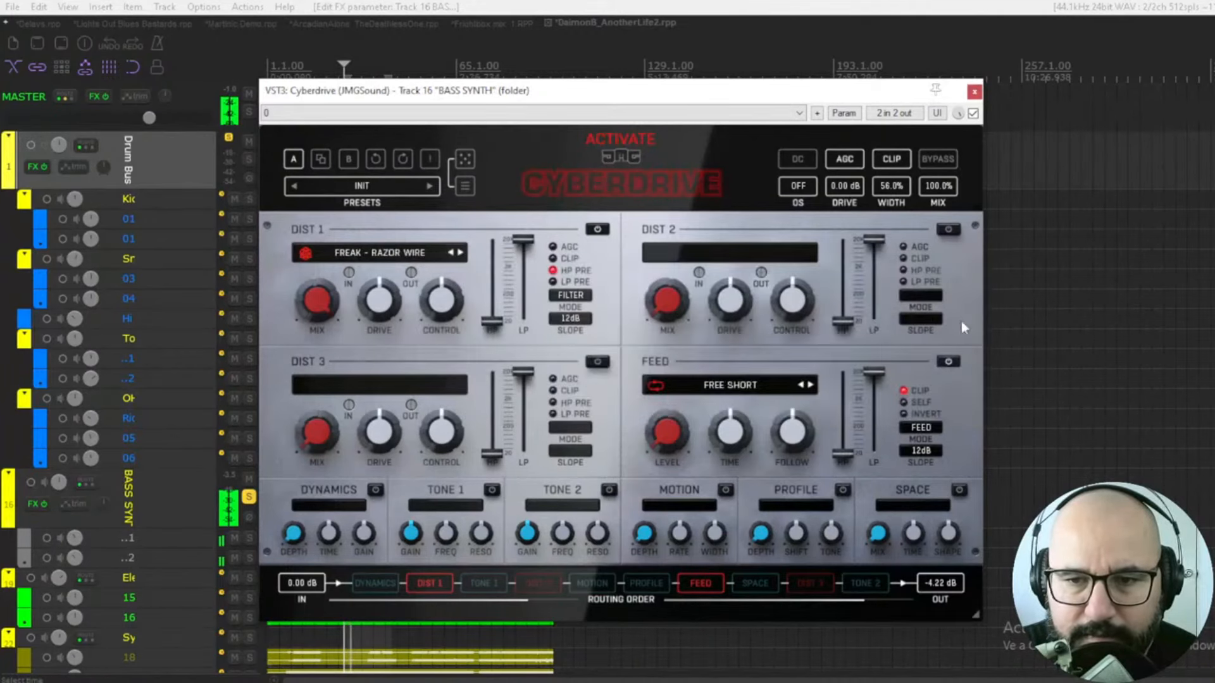
pyautogui.click(460, 253)
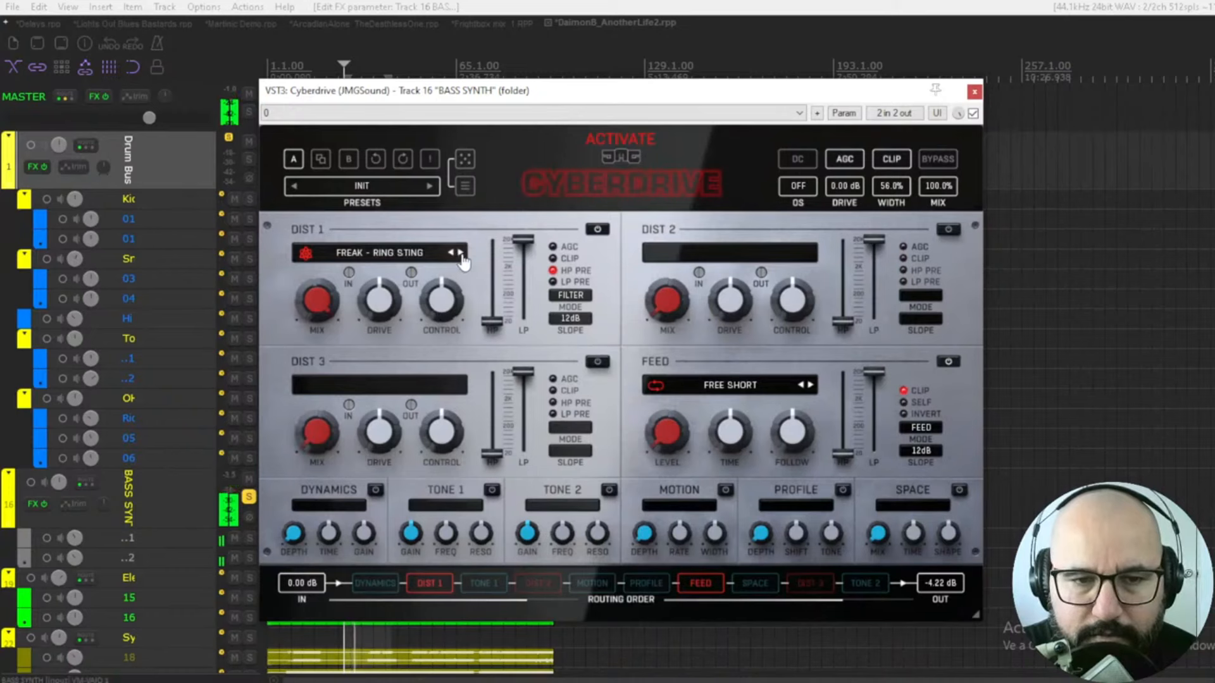
pyautogui.click(460, 253)
pyautogui.click(460, 252)
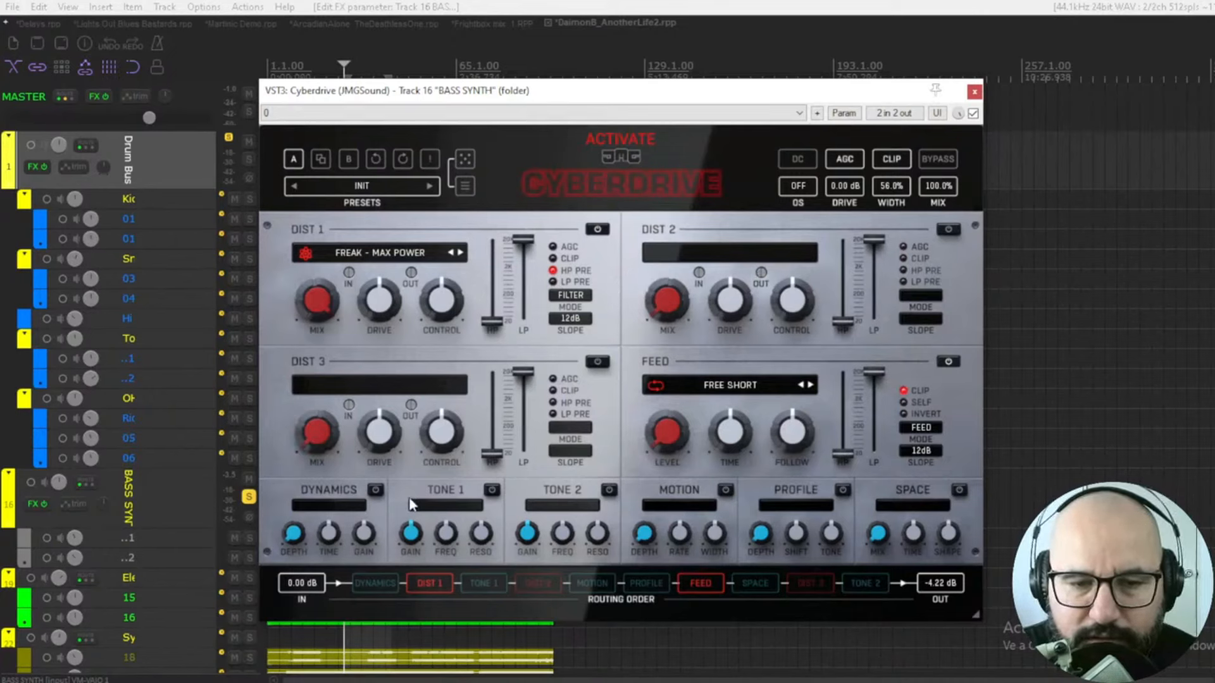
# Step: Resume playback, turn on the Dist 2 module and set its type to Shape - Hard Quantize
pyautogui.press('space')
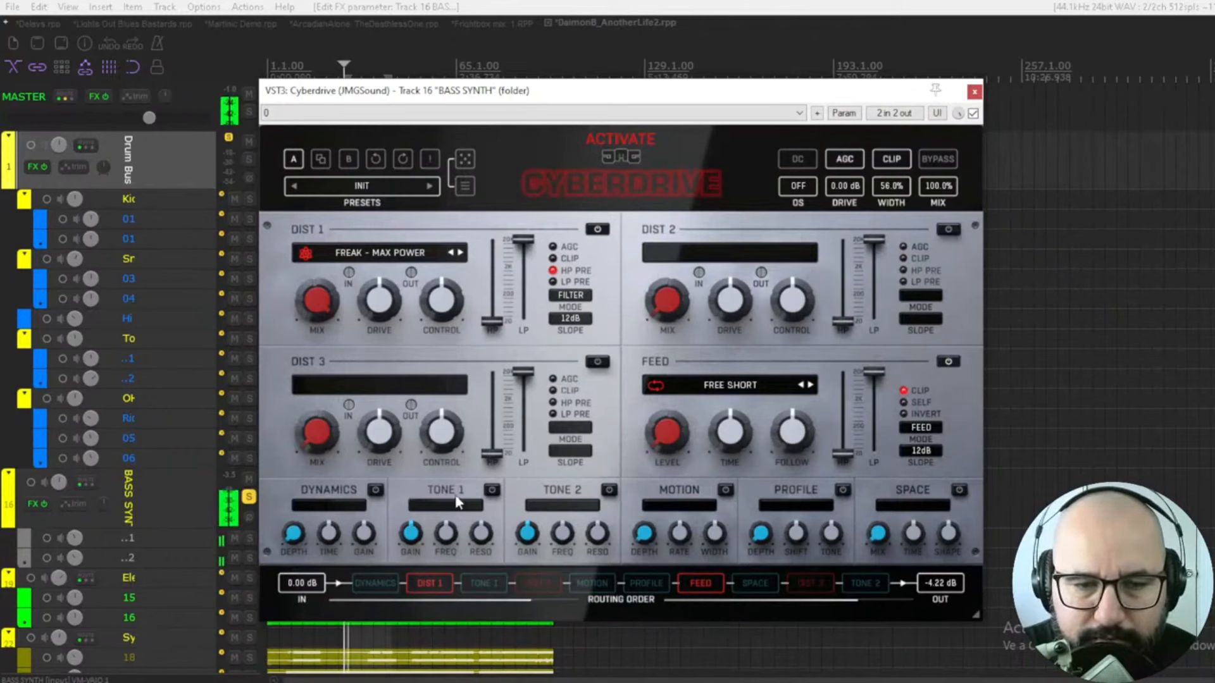
pyautogui.click(430, 261)
pyautogui.click(689, 227)
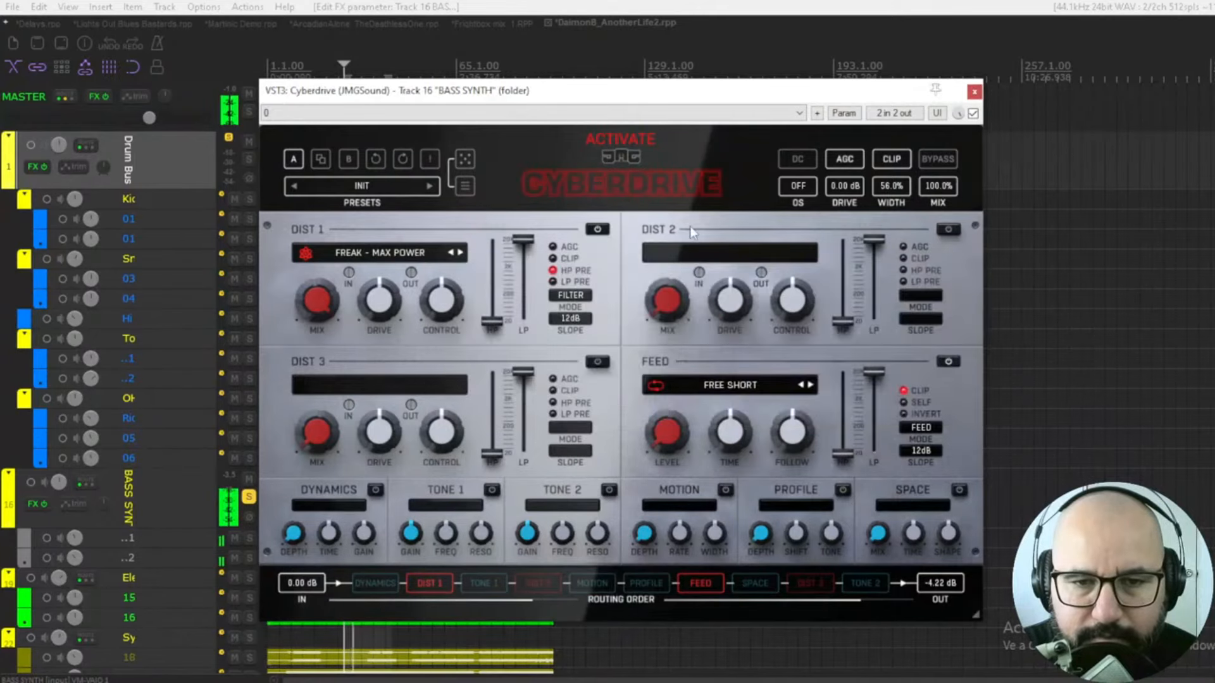
pyautogui.click(947, 229)
pyautogui.click(758, 246)
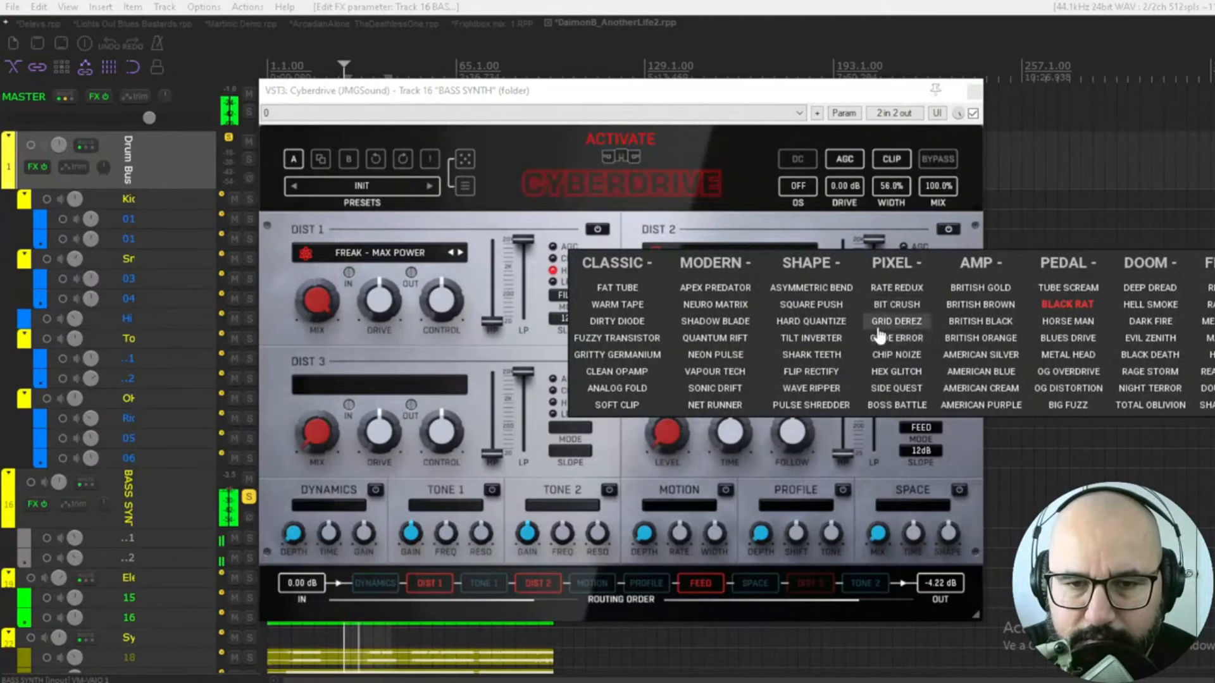
pyautogui.click(811, 321)
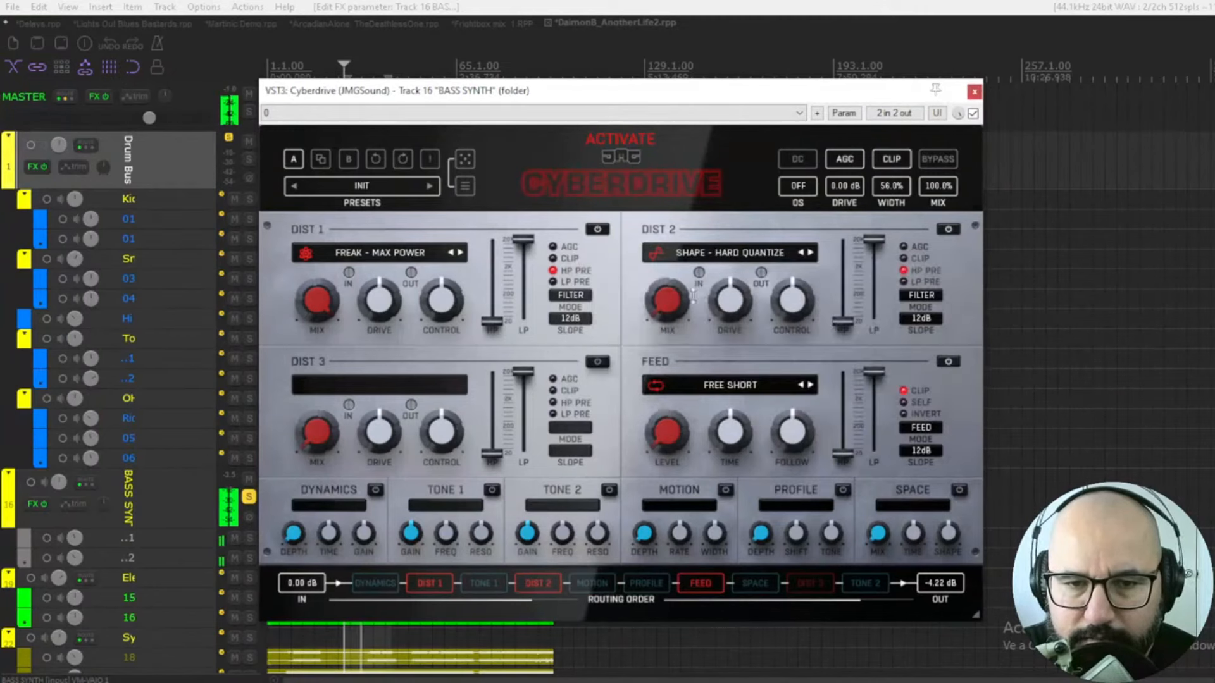
# Step: Reduce the Dist 2 mix in two stages, comparing the bass synth with the plugin bypassed and active after each
pyautogui.moveTo(672, 297)
pyautogui.mouseDown()
pyautogui.moveTo(672, 253)
pyautogui.moveTo(673, 300)
pyautogui.mouseUp()
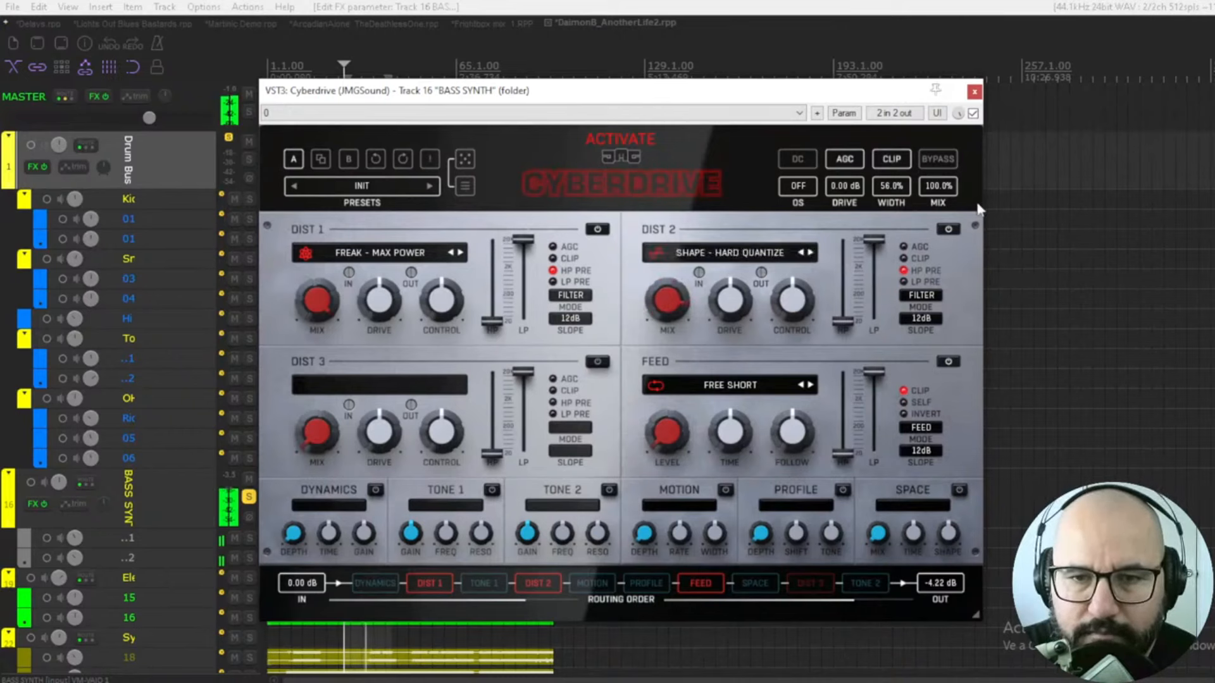
pyautogui.click(973, 113)
pyautogui.click(974, 116)
pyautogui.moveTo(671, 302); pyautogui.dragTo(671, 310)
pyautogui.click(973, 113)
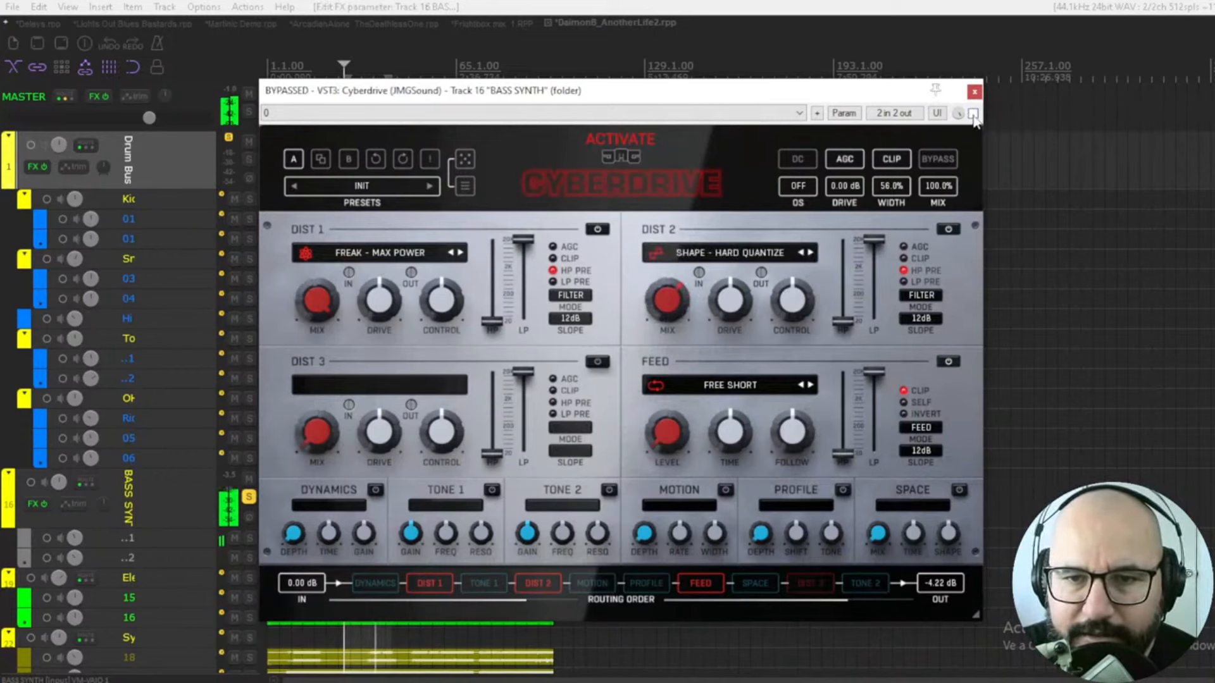
pyautogui.click(973, 114)
# Step: Set the plugin's global mix to 53.2% and stop playback
pyautogui.moveTo(937, 185); pyautogui.dragTo(937, 209)
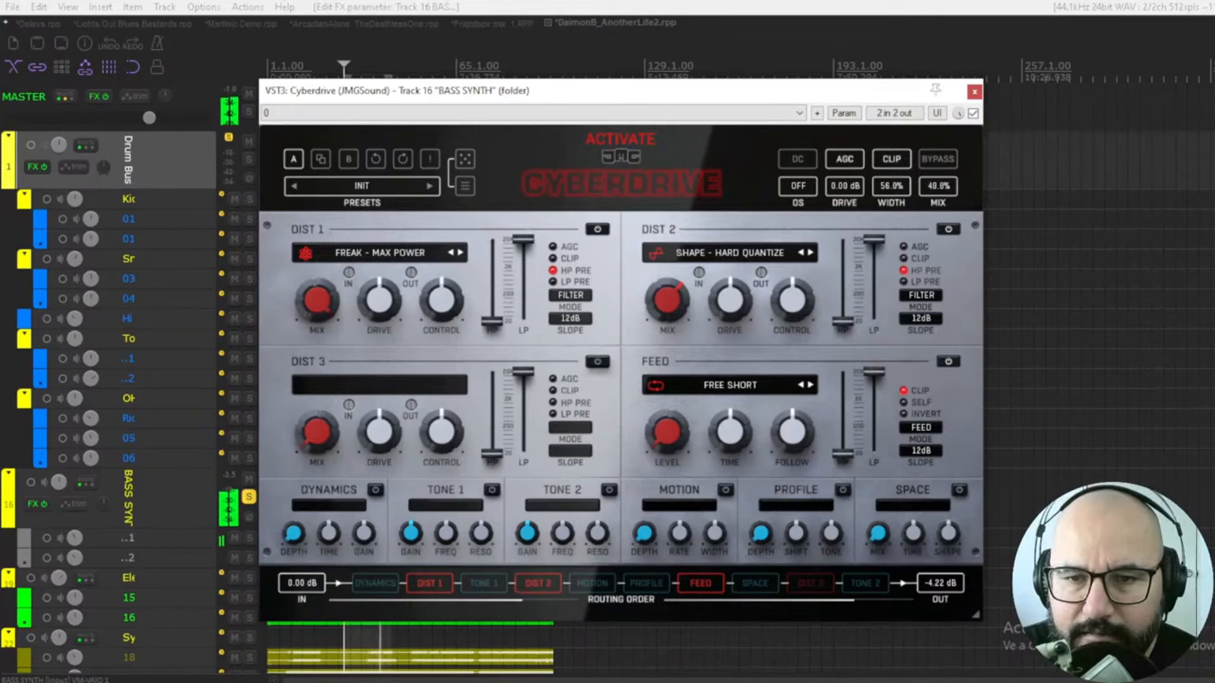
pyautogui.moveTo(937, 218); pyautogui.dragTo(938, 211)
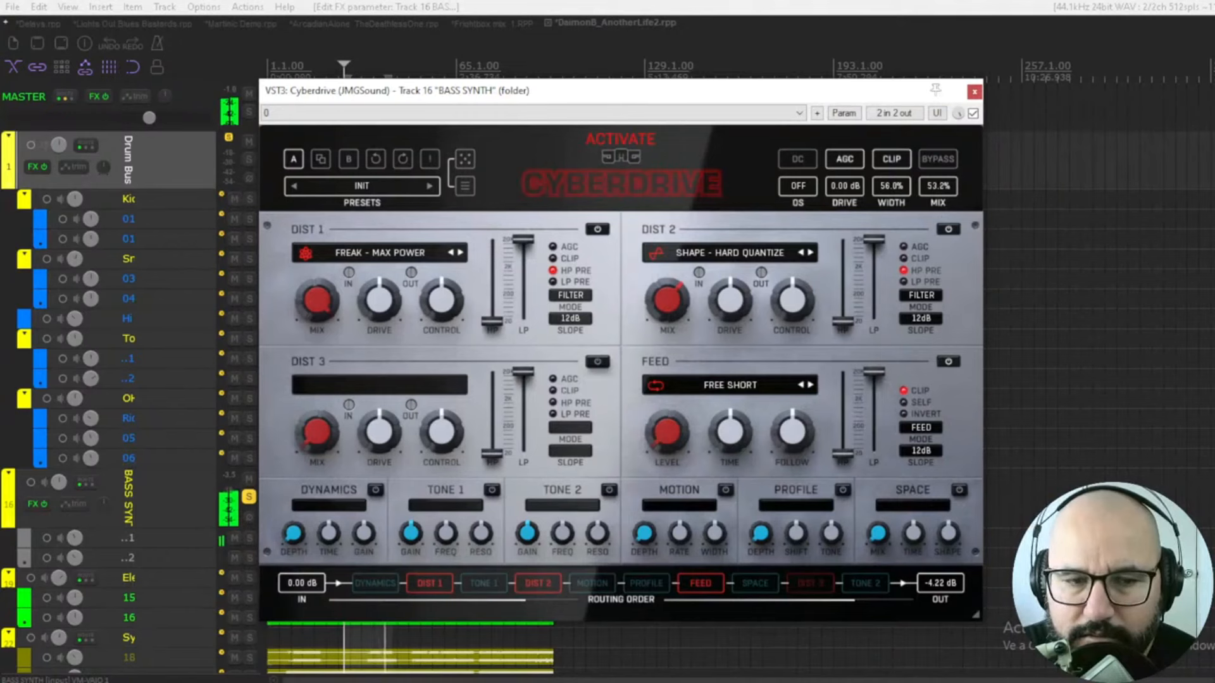
pyautogui.press('space')
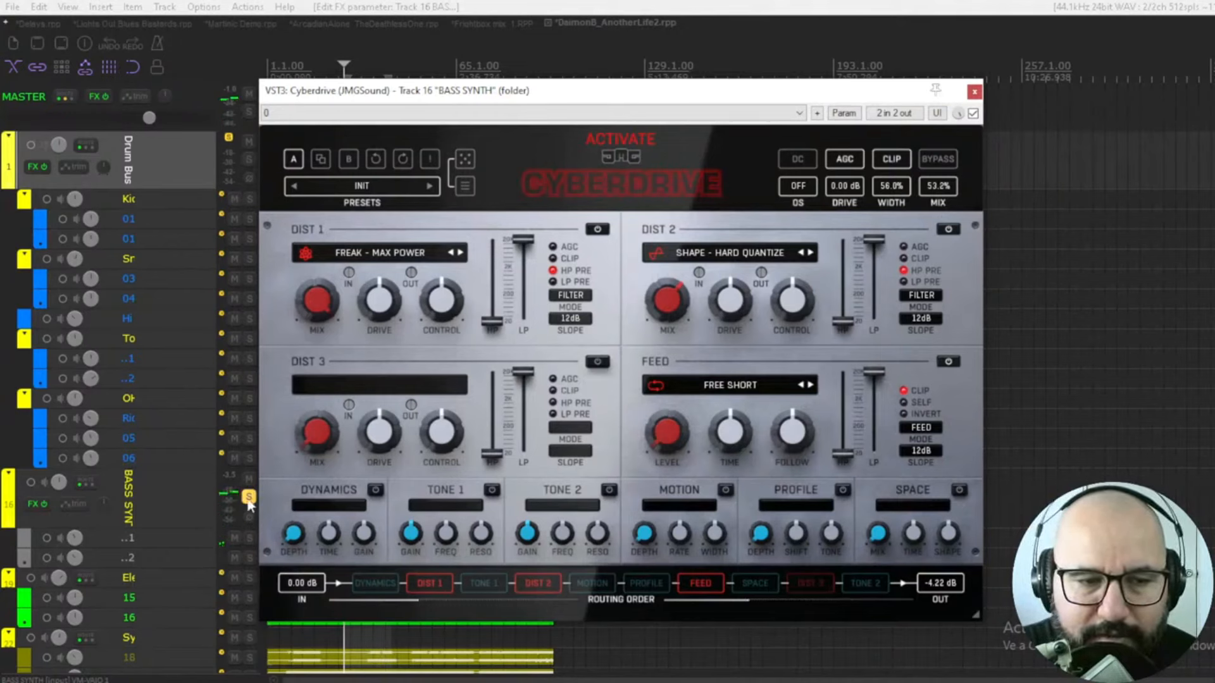
# Step: Listen to the bass synth within the full mix, and soloed with the plugin bypassed and active
pyautogui.click(248, 498)
pyautogui.press('space')
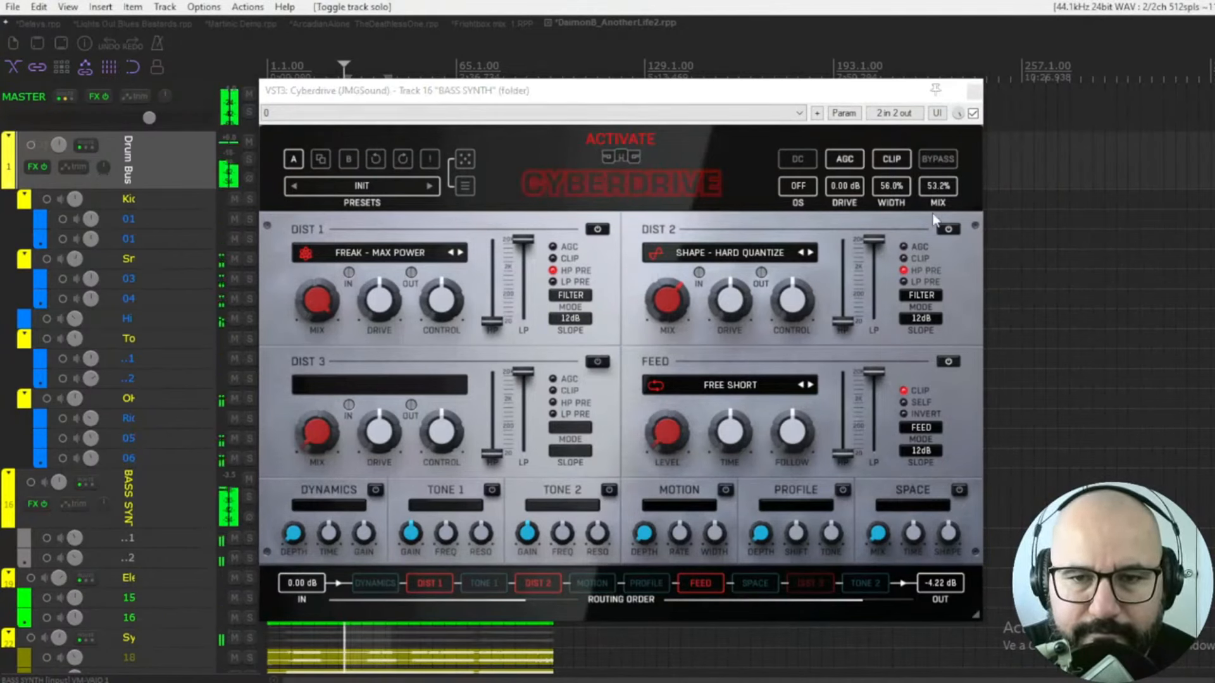
pyautogui.click(250, 503)
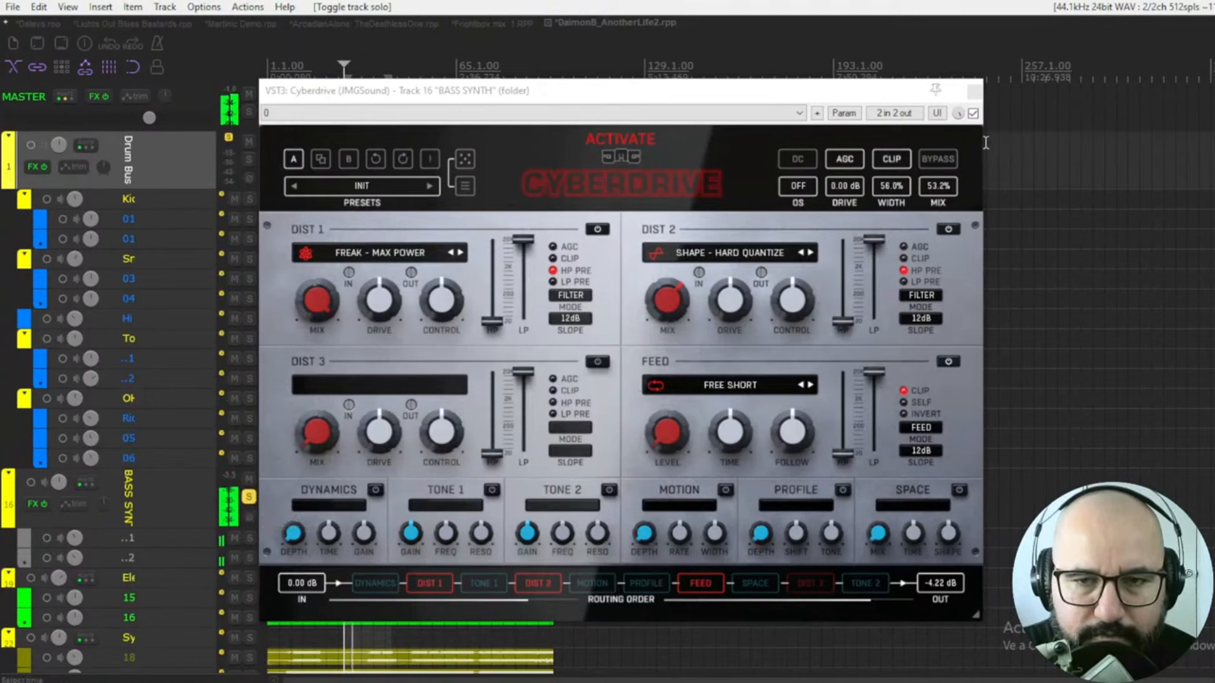
pyautogui.click(973, 113)
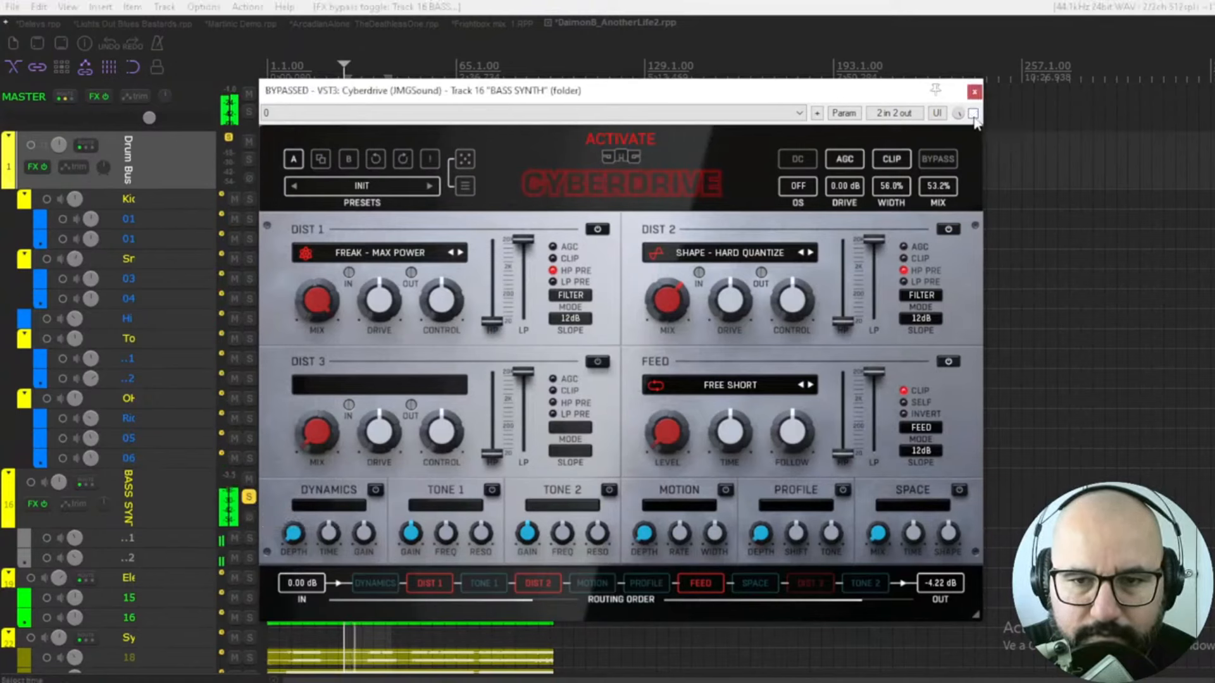
pyautogui.click(973, 113)
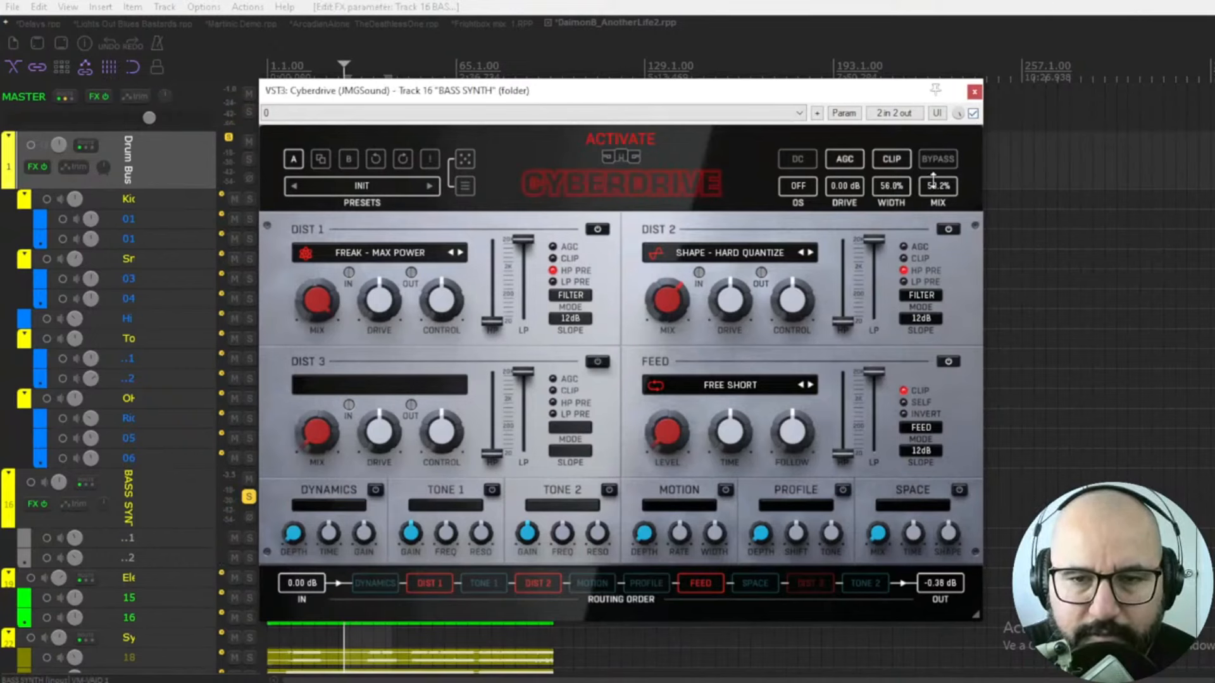
# Step: Raise the output level to -0.38 dB and the global mix to 59.6%, comparing the plugin bypassed and active
pyautogui.moveTo(938, 188)
pyautogui.mouseDown()
pyautogui.moveTo(938, 169)
pyautogui.moveTo(938, 193)
pyautogui.mouseUp()
pyautogui.click(973, 113)
pyautogui.click(973, 114)
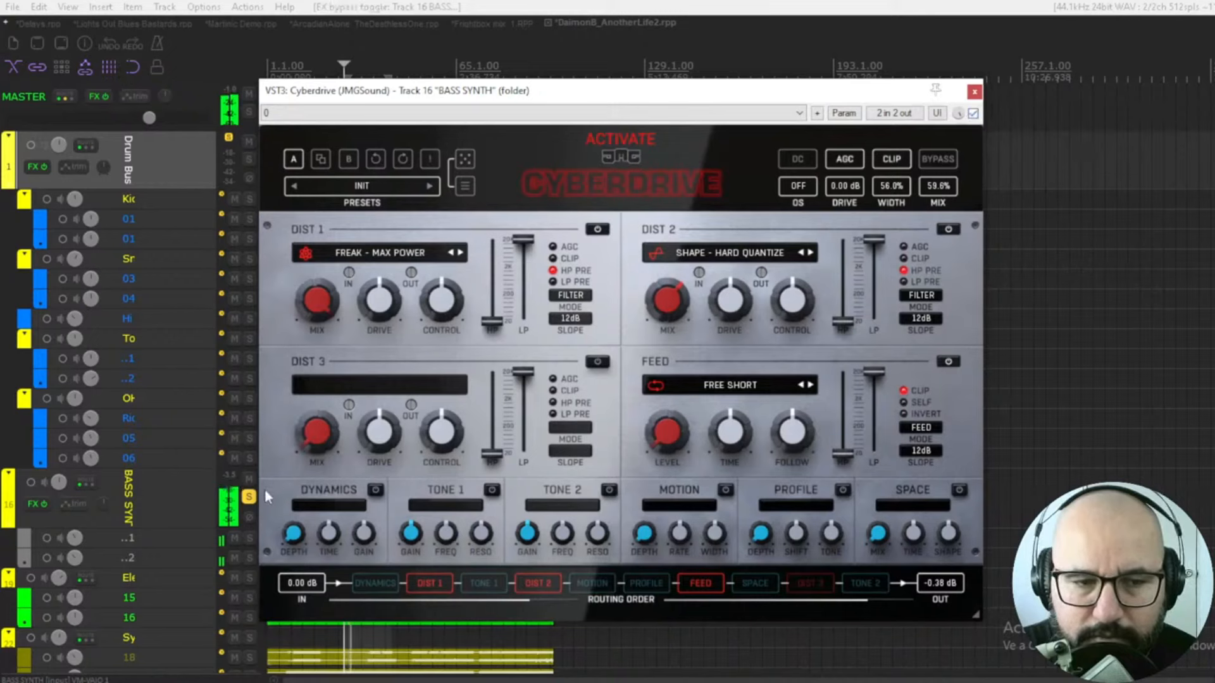
# Step: Unsolo the BASS SYNTH track and mute the vocal bus to hear the bass within the instrumental mix
pyautogui.click(248, 496)
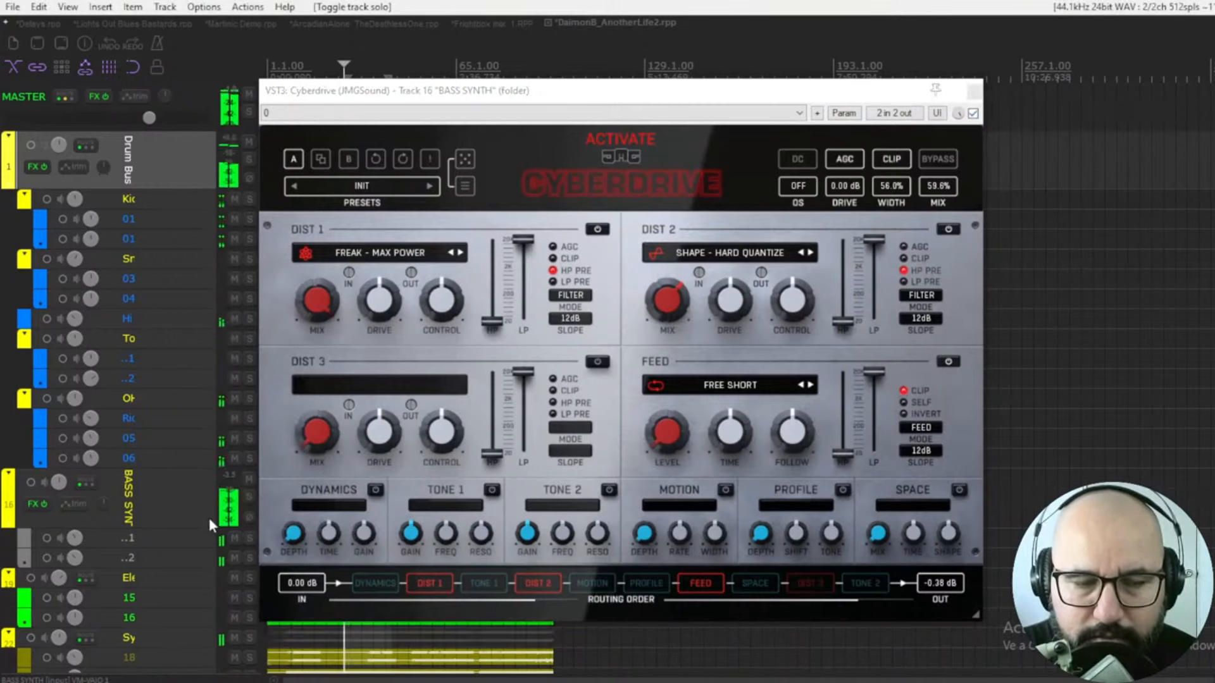
pyautogui.scroll(-3, 209, 518)
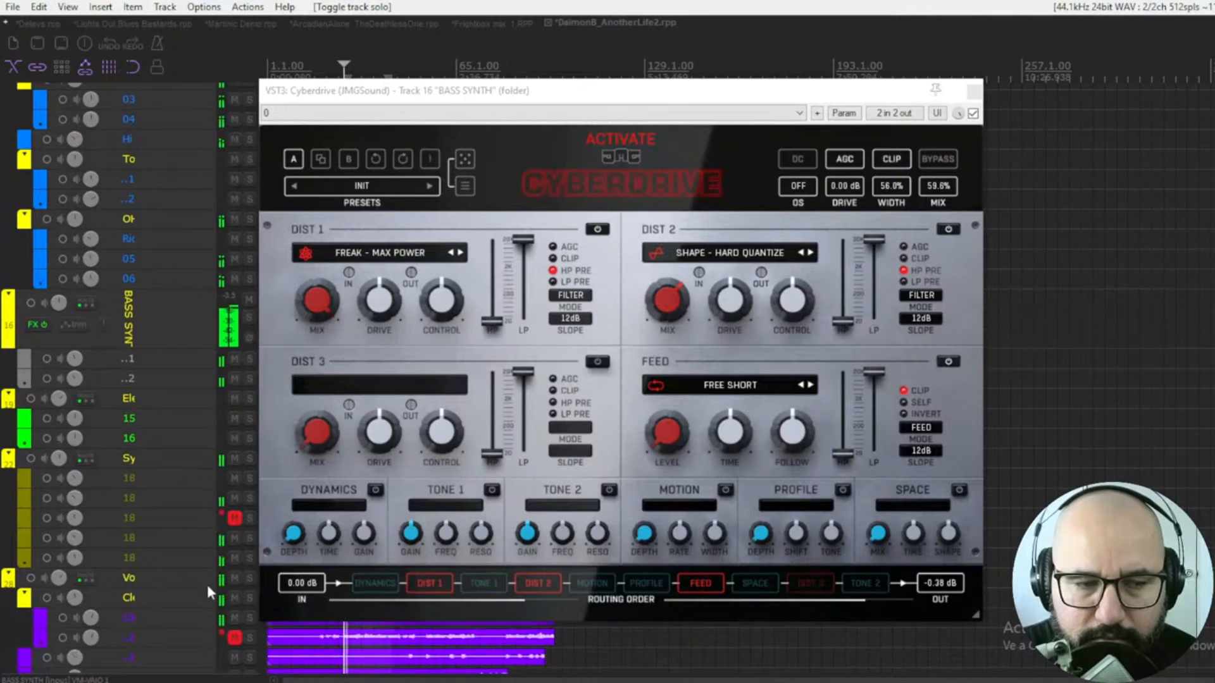
pyautogui.click(235, 578)
pyautogui.scroll(3, 177, 511)
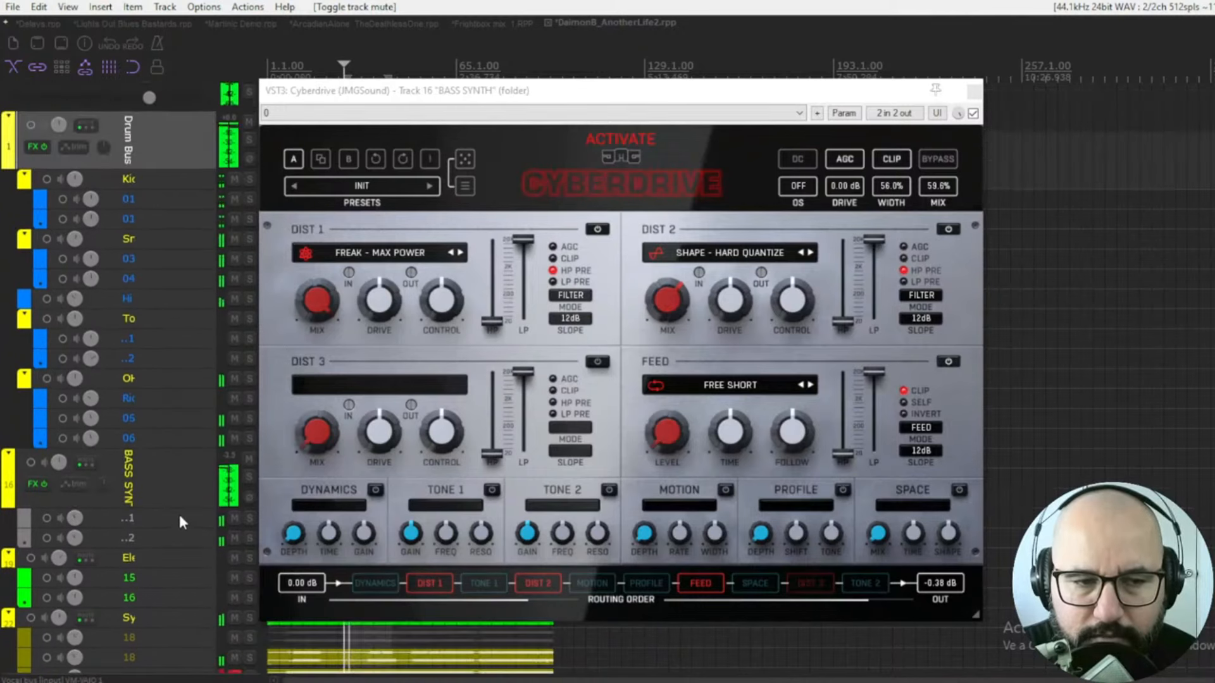
pyautogui.scroll(1, 177, 511)
# Step: Compare the instrumental mix with Cyberdrive bypassed and active on the bass synth
pyautogui.click(976, 123)
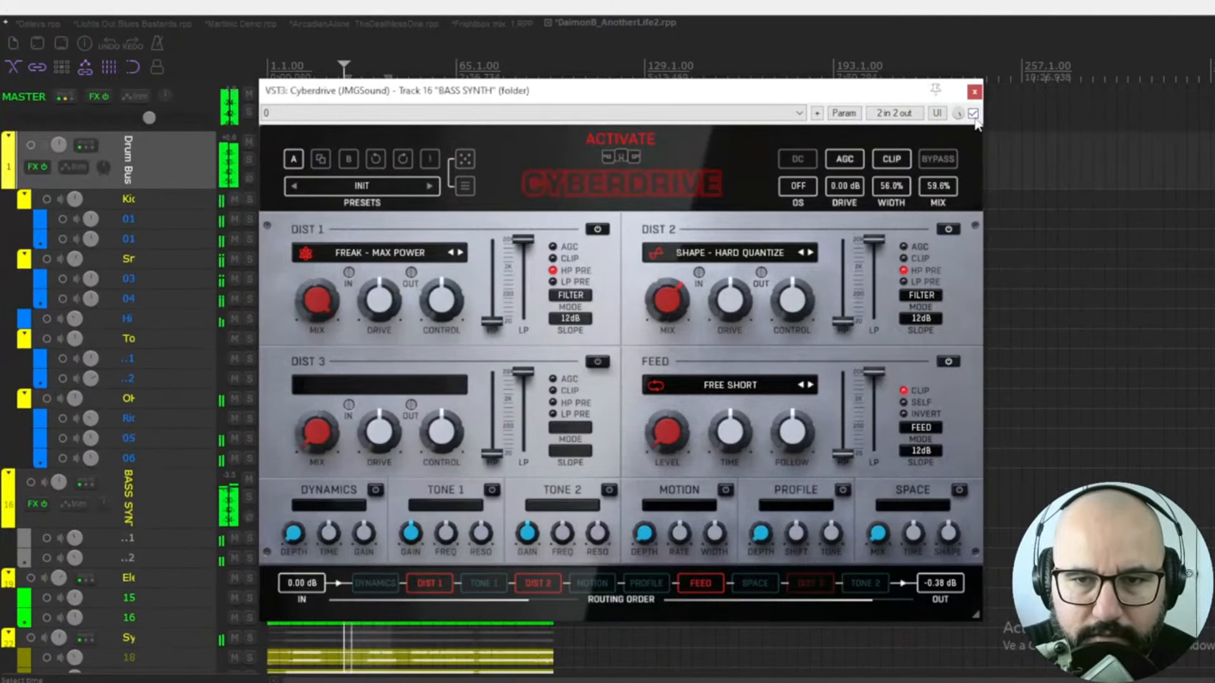
pyautogui.click(973, 117)
pyautogui.click(974, 114)
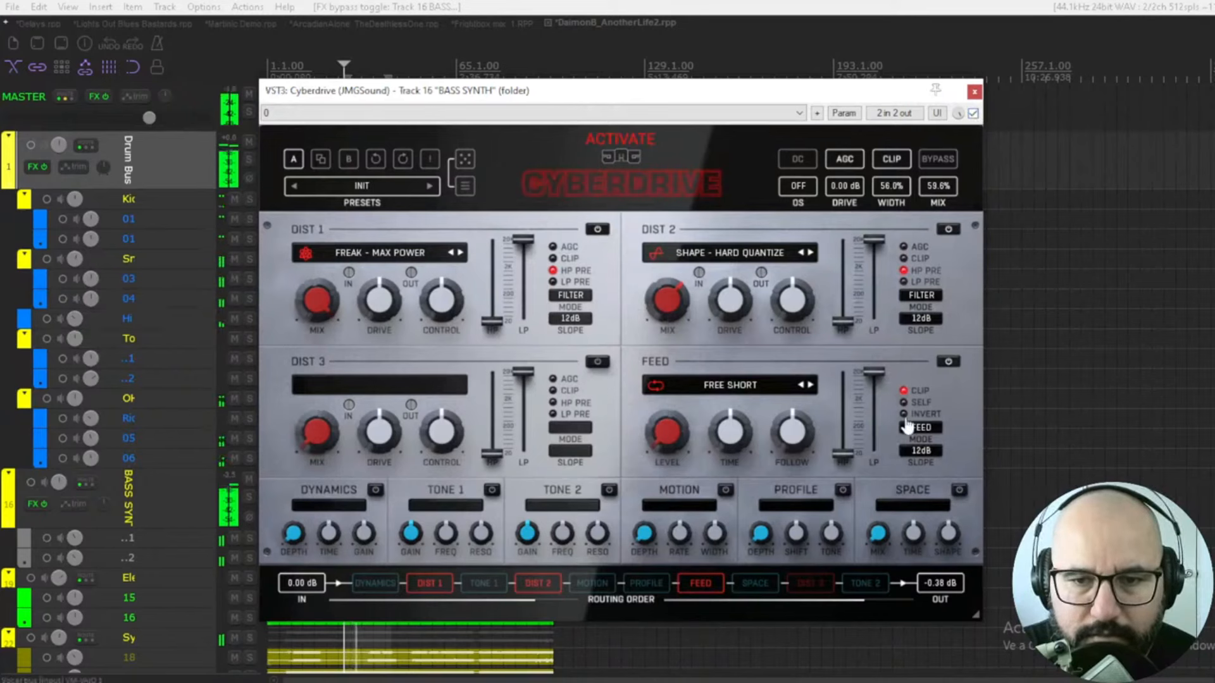
# Step: Lower the plugin's output level to -2.30 dB, compare it bypassed and active, then stop playback and bypass it
pyautogui.moveTo(938, 576); pyautogui.dragTo(938, 589)
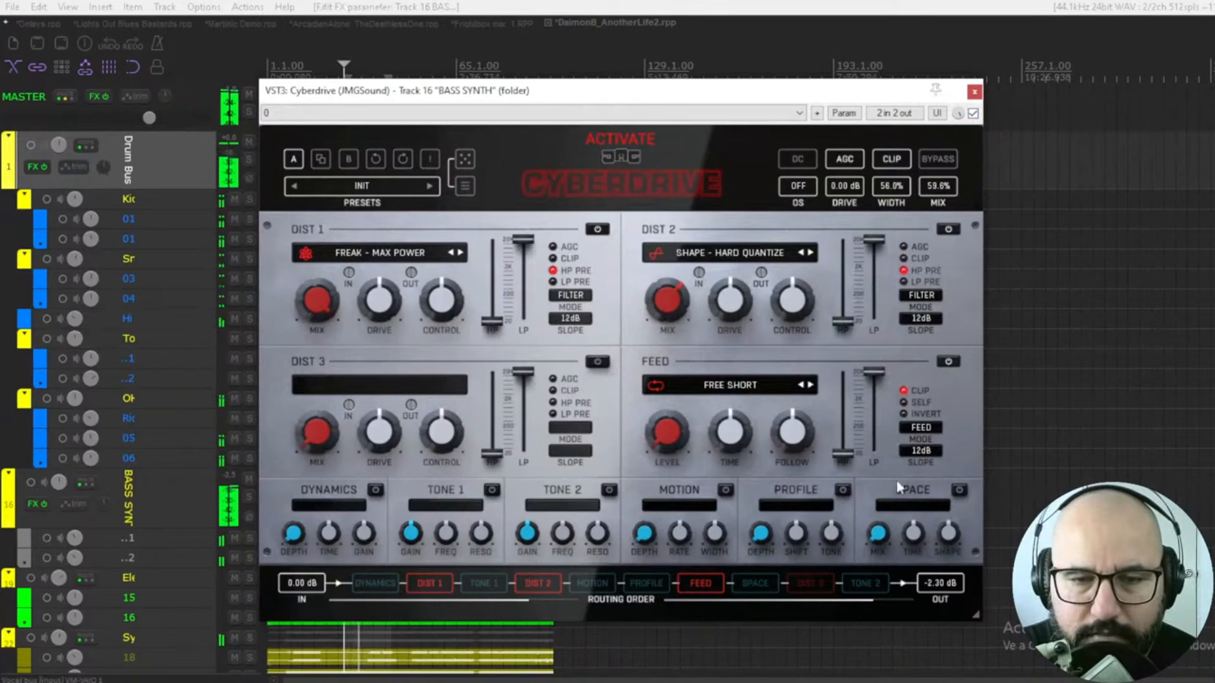
pyautogui.click(974, 114)
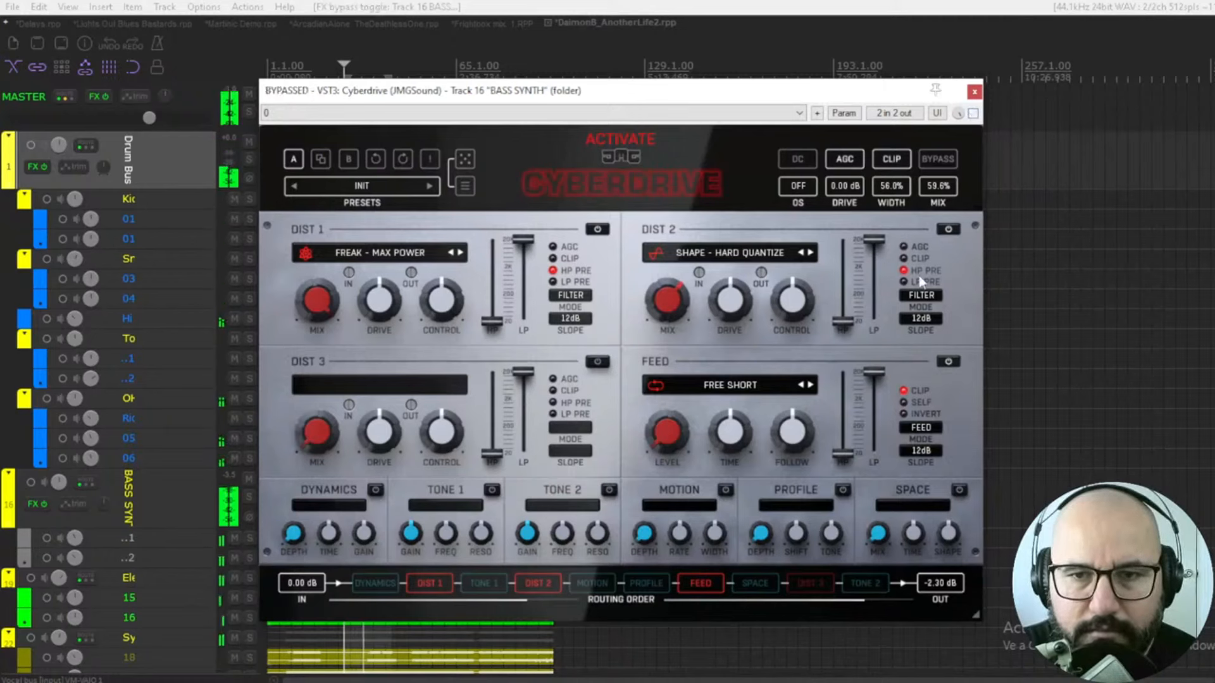
pyautogui.click(973, 114)
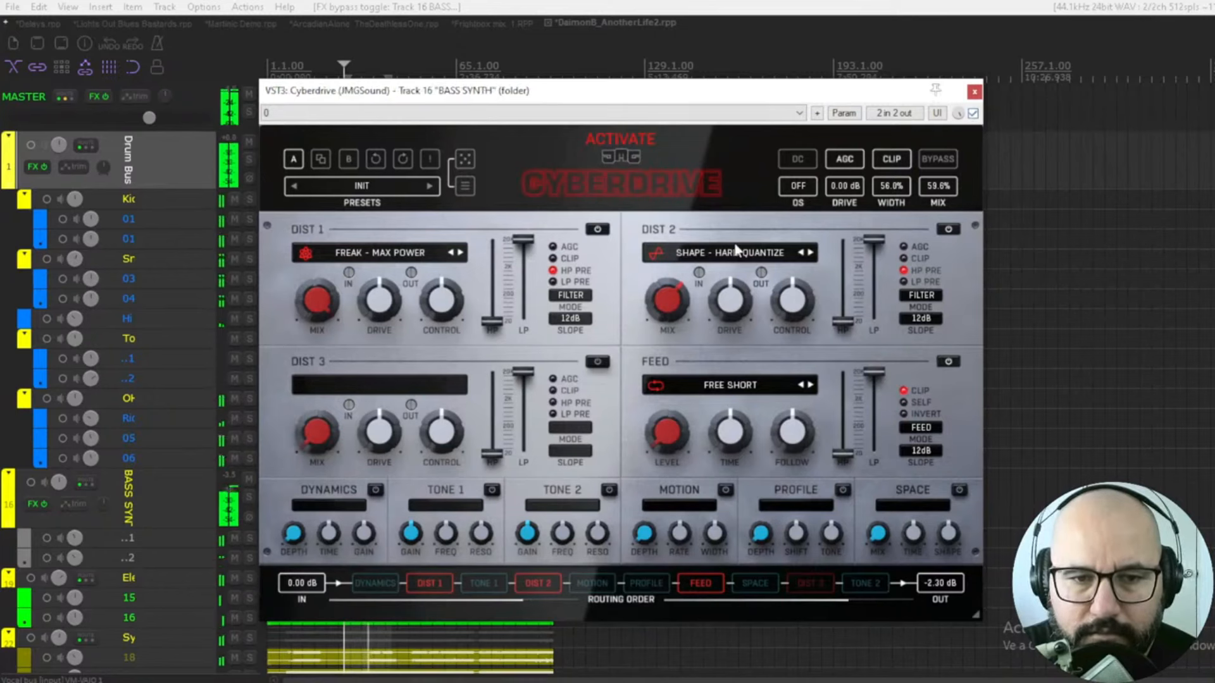
pyautogui.press('space')
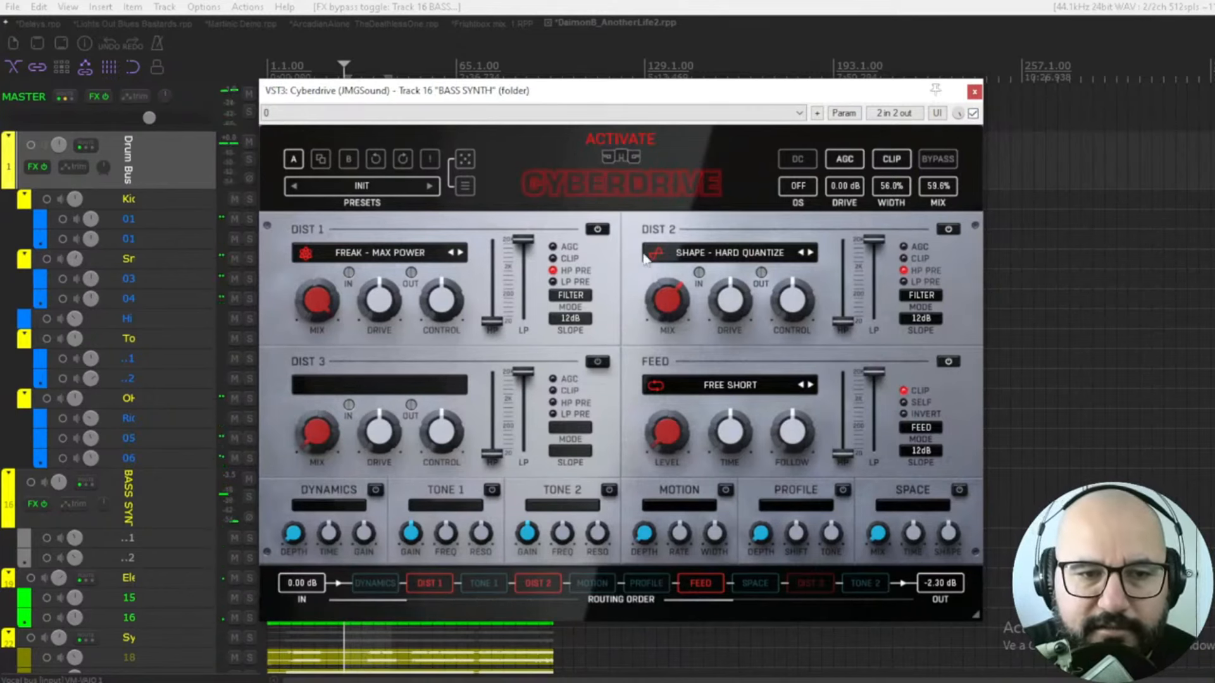
pyautogui.click(973, 113)
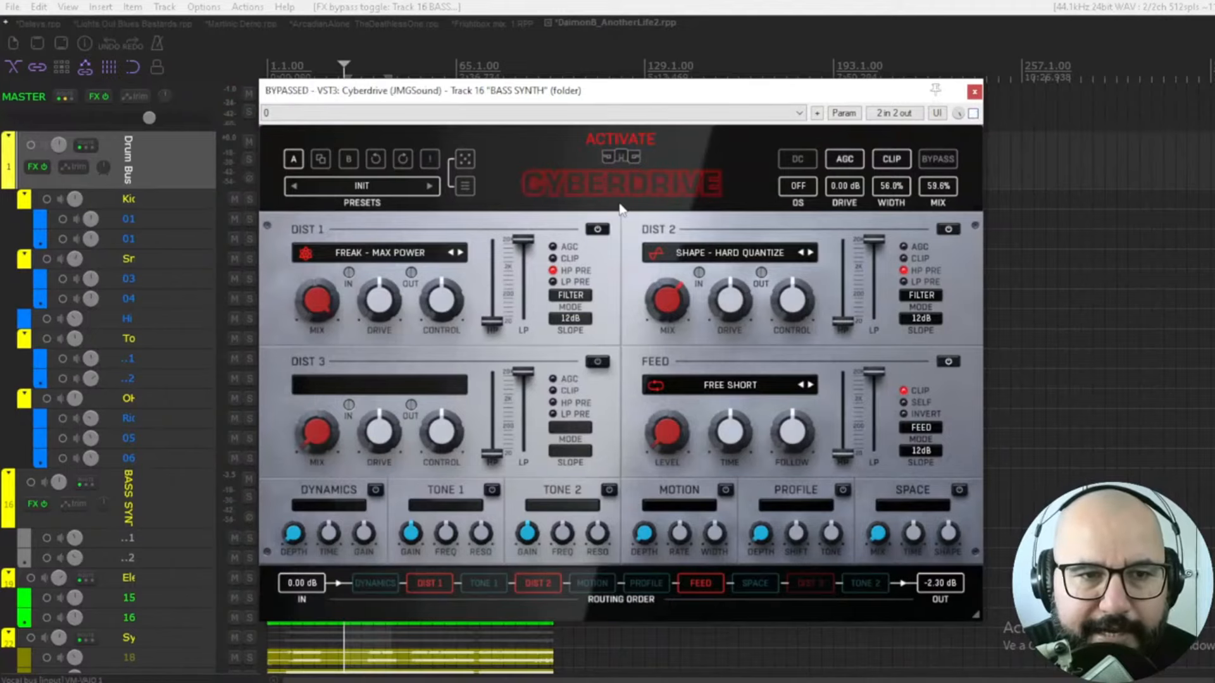